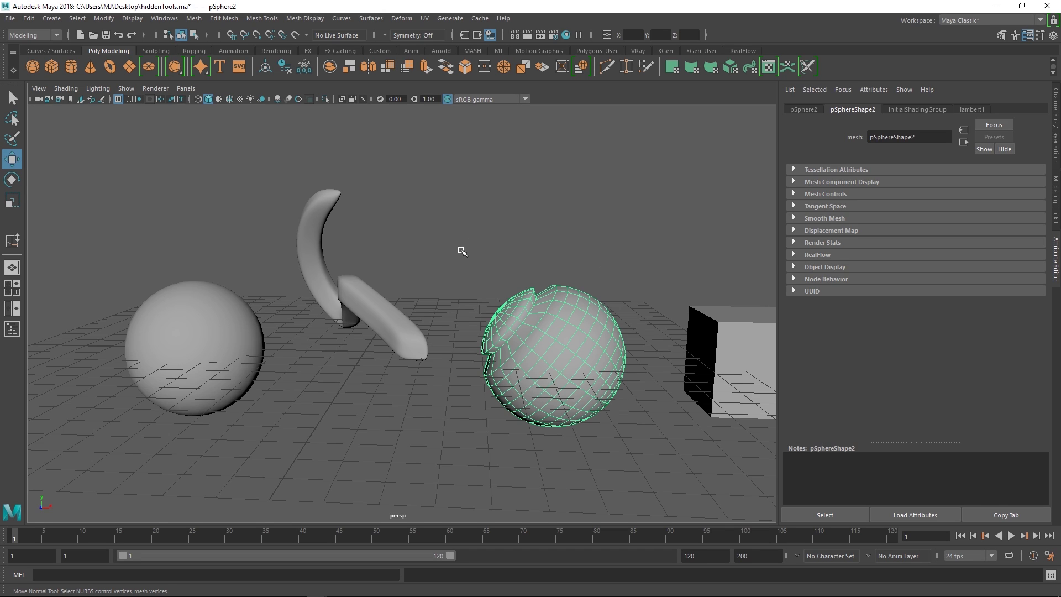
Create a polygon sphere at the grid origin with nothing else selected, and delete it again.
{"action": "middle_click_drag", "start_coordinate": [522, 262], "coordinate": [519, 255], "text": "alt"}
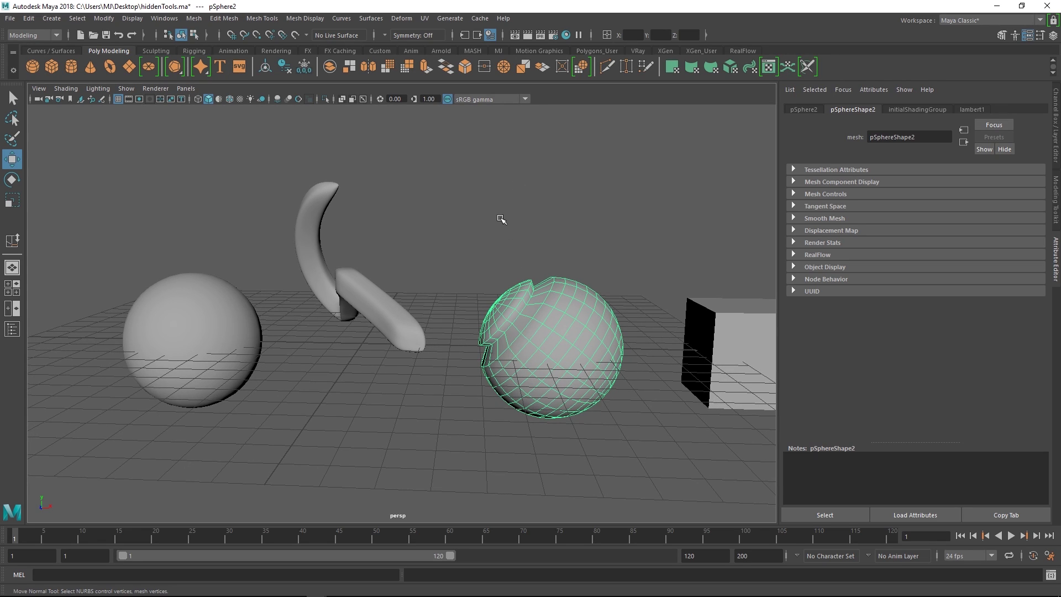
{"action": "middle_click_drag", "start_coordinate": [467, 336], "coordinate": [485, 323], "text": "alt"}
{"action": "left_click", "coordinate": [438, 372]}
{"action": "middle_click_drag", "start_coordinate": [424, 352], "coordinate": [471, 377], "text": "alt"}
{"action": "left_click_drag", "start_coordinate": [471, 376], "coordinate": [471, 409], "text": "alt"}
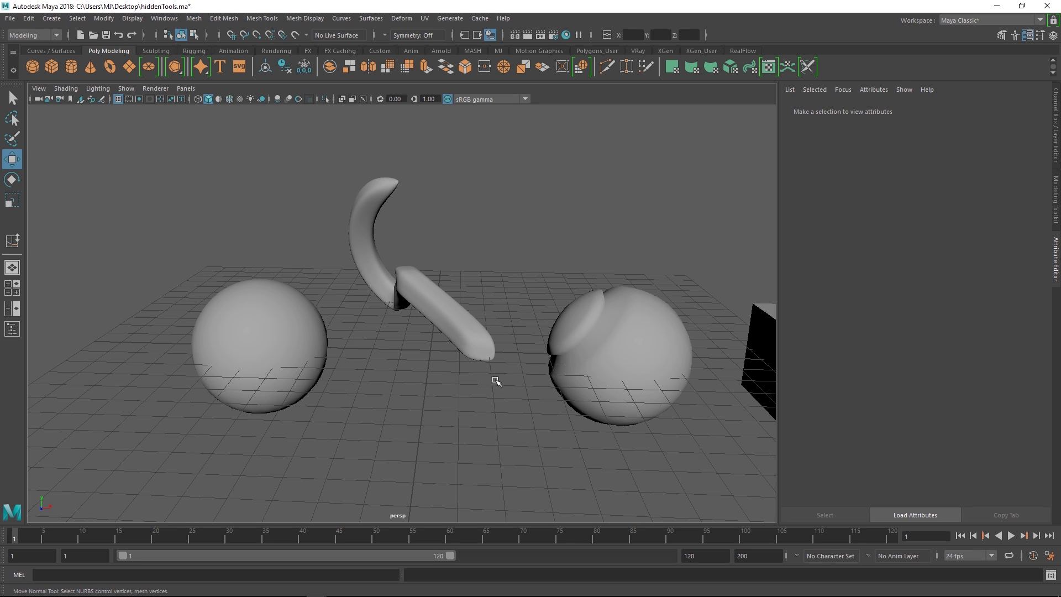
{"action": "right_click_drag", "start_coordinate": [429, 382], "coordinate": [485, 359], "text": "shift"}
{"action": "left_click_drag", "start_coordinate": [474, 386], "coordinate": [476, 357], "text": "alt"}
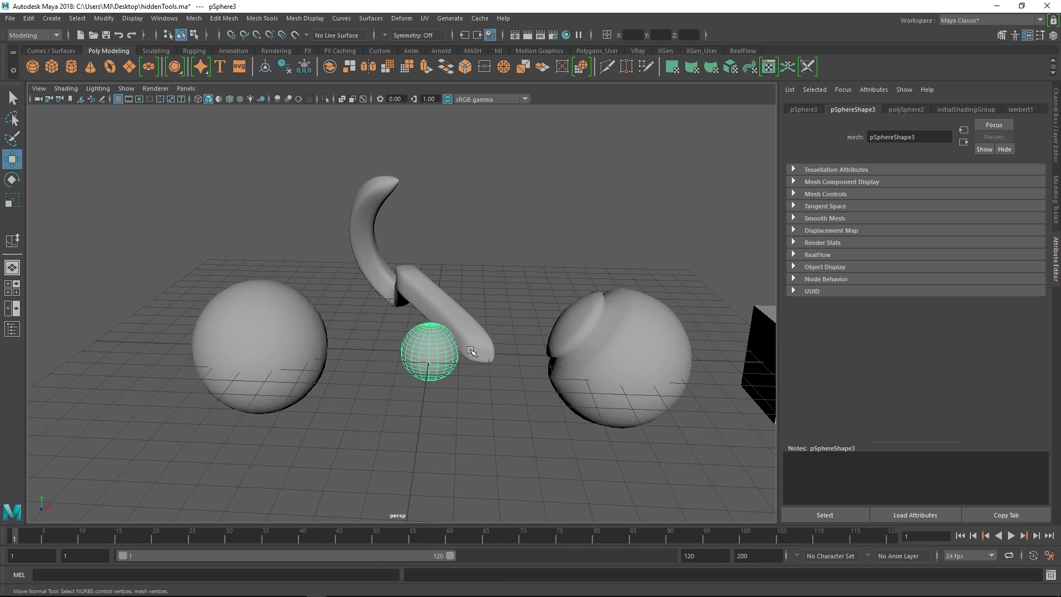
{"action": "key", "text": "Delete"}
Create a second trial polygon sphere at the grid origin and remove it.
{"action": "mouse_move", "coordinate": [440, 358]}
{"action": "right_mouse_down", "text": "shift"}
{"action": "mouse_move", "coordinate": [486, 360]}
{"action": "mouse_move", "coordinate": [436, 360]}
{"action": "right_mouse_up", "text": "shift"}
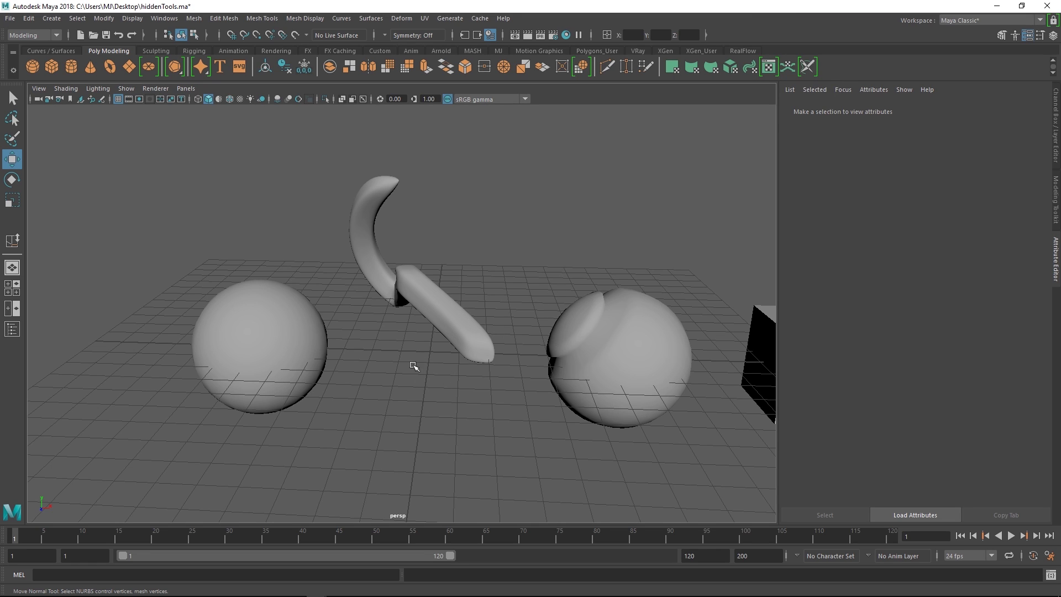
{"action": "right_click_drag", "start_coordinate": [427, 368], "coordinate": [621, 363], "text": "shift"}
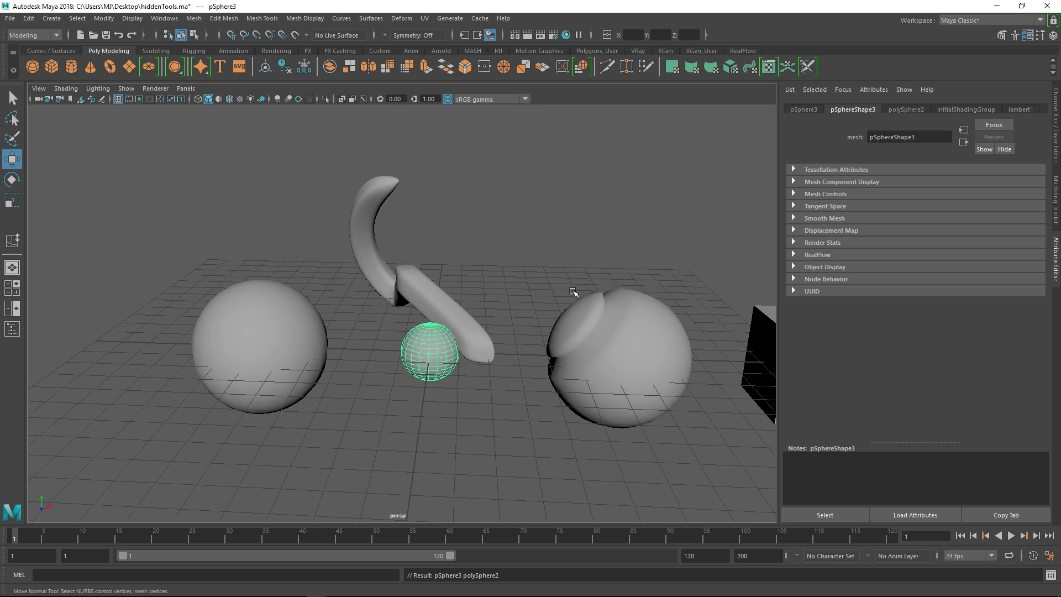
{"action": "key", "text": "Delete"}
{"action": "mouse_move", "coordinate": [423, 369]}
{"action": "right_mouse_down", "text": "shift"}
{"action": "mouse_move", "coordinate": [449, 344]}
{"action": "mouse_move", "coordinate": [422, 364]}
{"action": "mouse_move", "coordinate": [499, 360]}
{"action": "mouse_move", "coordinate": [404, 363]}
{"action": "mouse_move", "coordinate": [506, 361]}
{"action": "mouse_move", "coordinate": [497, 366]}
{"action": "mouse_move", "coordinate": [630, 247]}
{"action": "mouse_move", "coordinate": [516, 352]}
{"action": "mouse_move", "coordinate": [530, 323]}
{"action": "mouse_move", "coordinate": [525, 363]}
{"action": "mouse_move", "coordinate": [550, 302]}
{"action": "mouse_move", "coordinate": [418, 360]}
{"action": "mouse_move", "coordinate": [418, 370]}
{"action": "right_mouse_up", "text": "shift"}
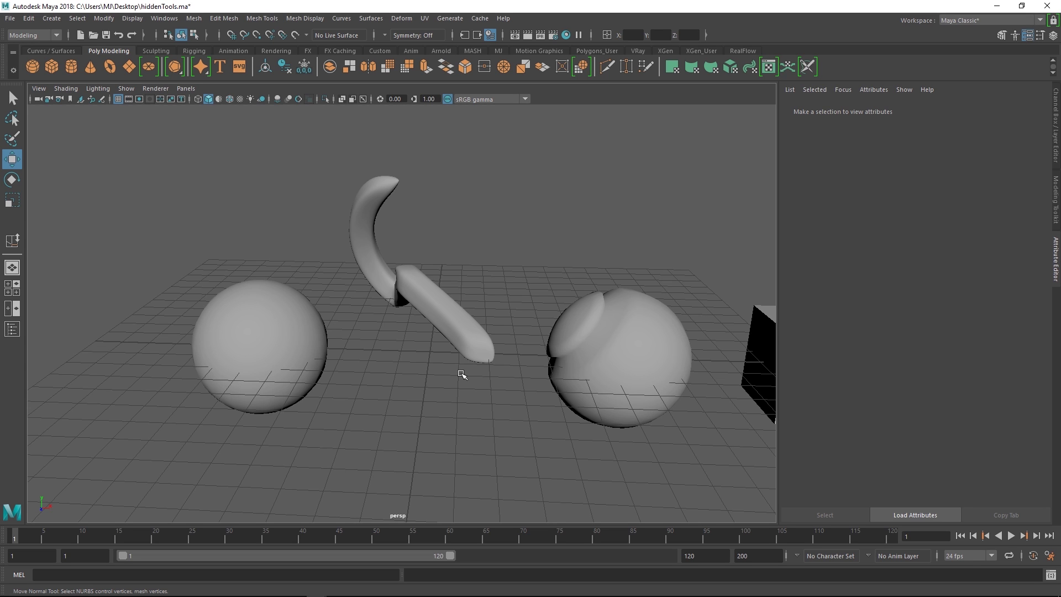
{"action": "middle_click_drag", "start_coordinate": [586, 297], "coordinate": [497, 303], "text": "alt"}
{"action": "left_click", "coordinate": [559, 337]}
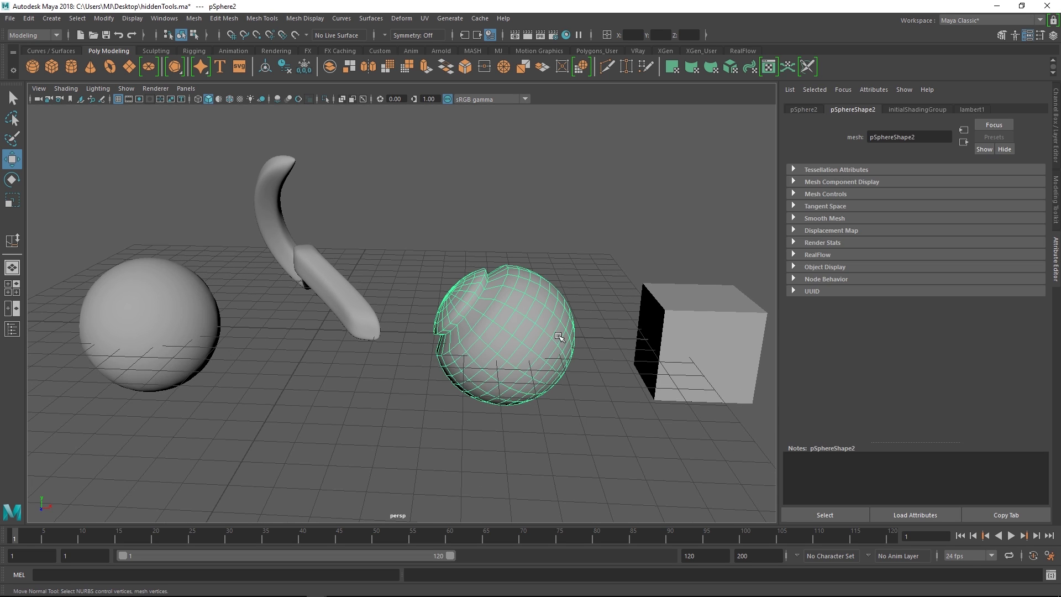
{"action": "middle_click_drag", "start_coordinate": [559, 337], "coordinate": [510, 302], "text": "alt"}
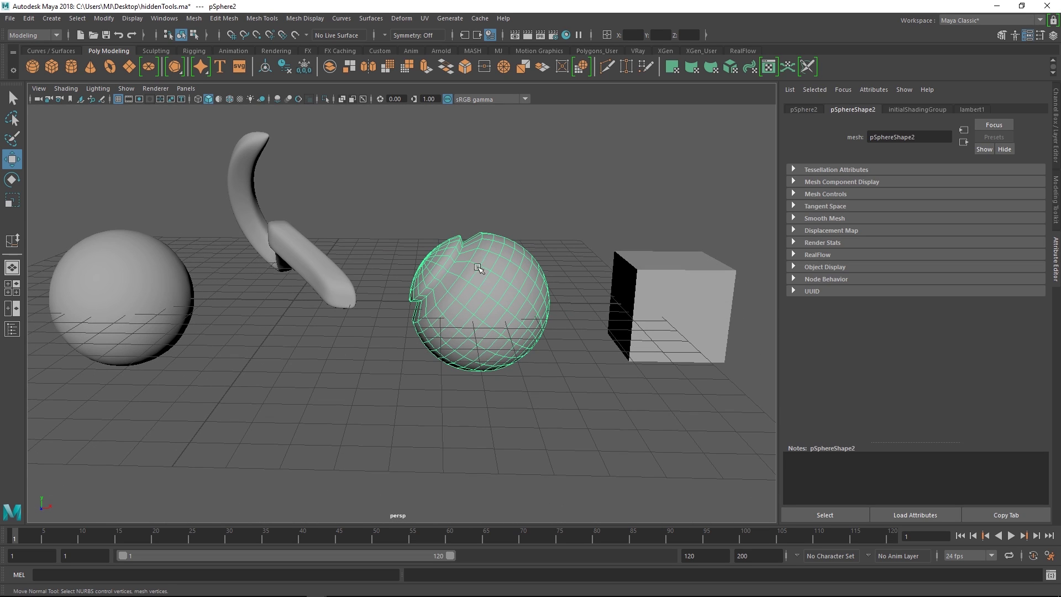
{"action": "left_click_drag", "start_coordinate": [491, 274], "coordinate": [447, 275]}
{"action": "left_click_drag", "start_coordinate": [476, 322], "coordinate": [389, 344], "text": "alt"}
{"action": "key", "text": "e"}
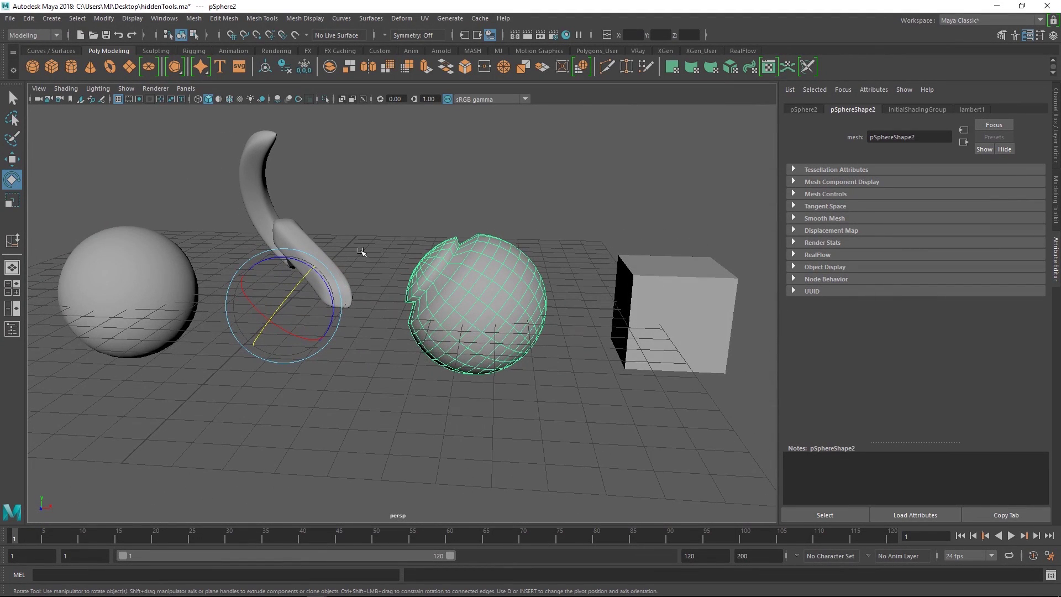
{"action": "key", "text": "w"}
{"action": "left_click", "coordinate": [523, 225]}
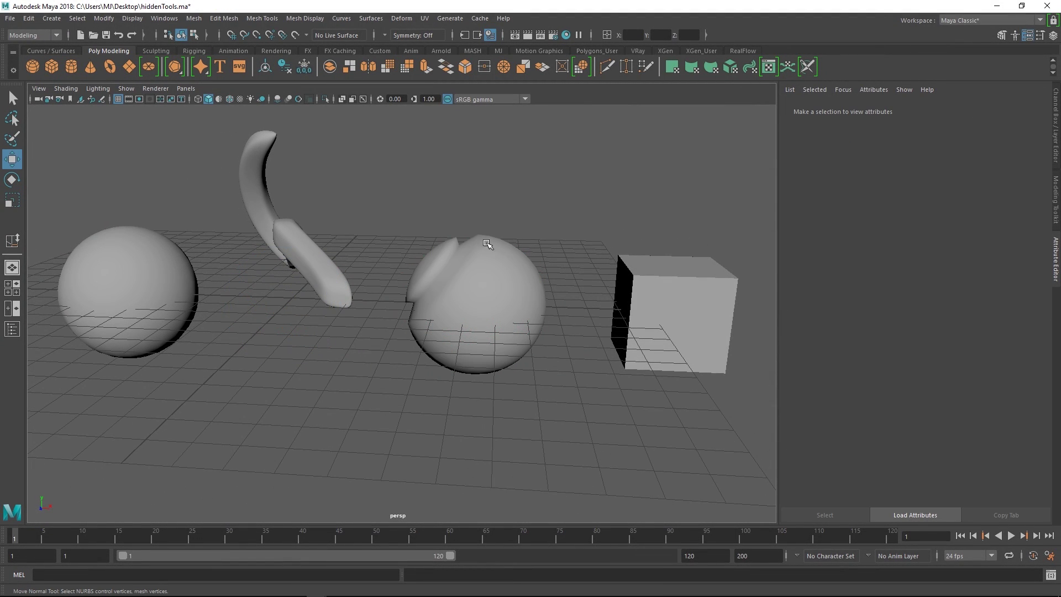
Try the Move Normal tool on the upper vertices of the notched sphere, and return to object selection.
{"action": "left_click", "coordinate": [485, 276]}
{"action": "right_click_drag", "start_coordinate": [482, 273], "coordinate": [444, 293], "text": "ctrl+shift"}
{"action": "left_click_drag", "start_coordinate": [446, 296], "coordinate": [396, 279]}
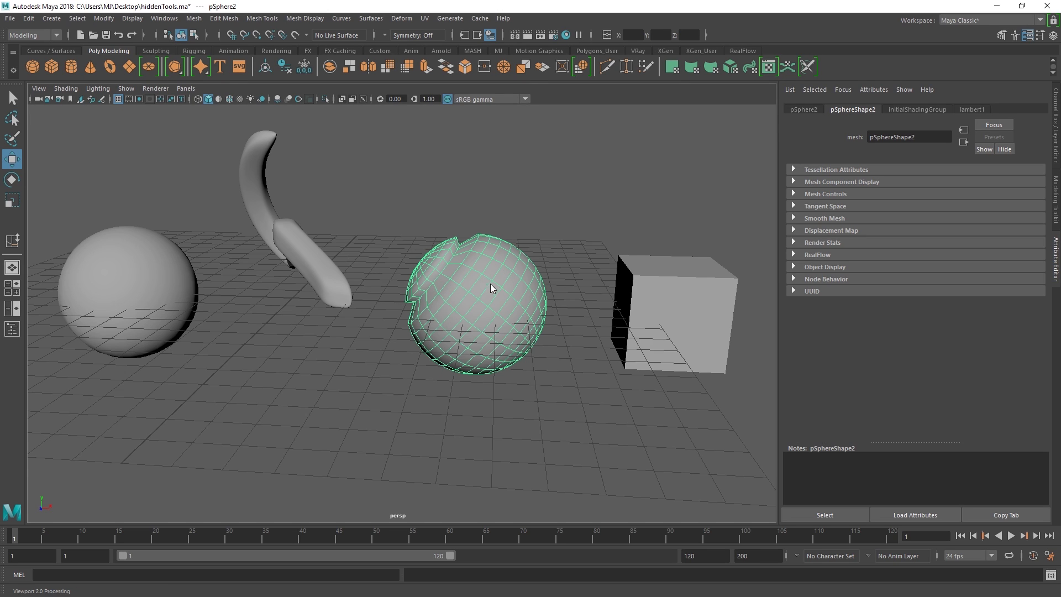
{"action": "key", "text": "F9"}
{"action": "left_click_drag", "start_coordinate": [514, 225], "coordinate": [446, 295]}
{"action": "left_click_drag", "start_coordinate": [491, 269], "coordinate": [472, 305], "text": "alt"}
{"action": "right_click_drag", "start_coordinate": [473, 305], "coordinate": [515, 312], "text": "alt"}
{"action": "mouse_move", "coordinate": [515, 311]}
{"action": "left_mouse_down", "text": "alt"}
{"action": "mouse_move", "coordinate": [486, 310]}
{"action": "mouse_move", "coordinate": [528, 321]}
{"action": "left_mouse_up", "text": "alt"}
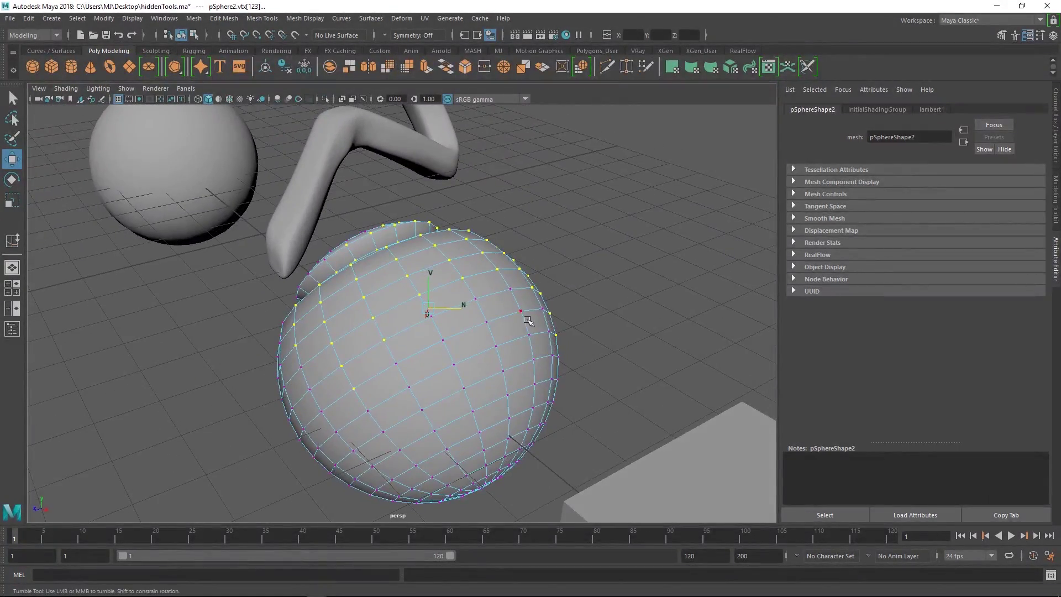
{"action": "left_click_drag", "start_coordinate": [447, 319], "coordinate": [514, 255], "text": "alt"}
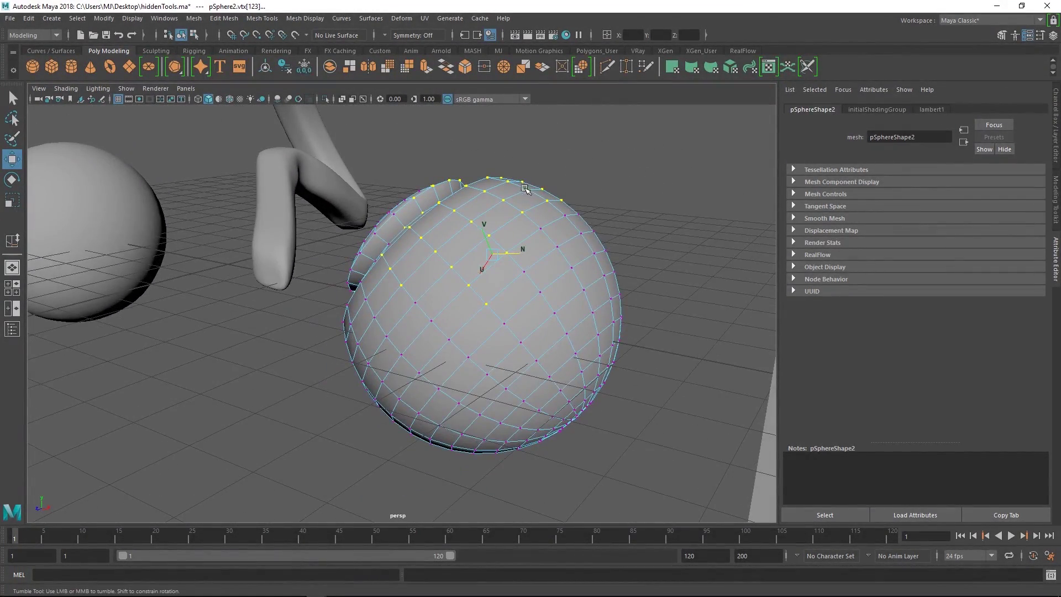
{"action": "left_click_drag", "start_coordinate": [529, 225], "coordinate": [535, 279], "text": "alt"}
{"action": "key", "text": "ctrl+z"}
{"action": "right_click_drag", "start_coordinate": [540, 292], "coordinate": [567, 290]}
{"action": "right_click_drag", "start_coordinate": [567, 290], "coordinate": [566, 290]}
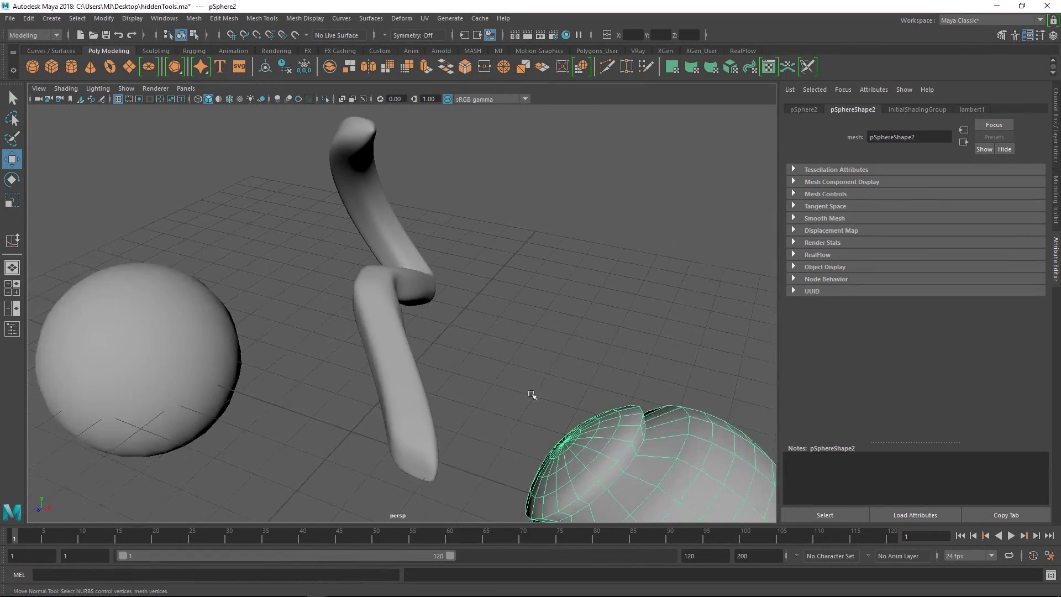
Frame the curved tube and switch it to vertex editing.
{"action": "left_click", "coordinate": [395, 296]}
{"action": "key", "text": "f"}
{"action": "left_click_drag", "start_coordinate": [475, 303], "coordinate": [414, 332], "text": "alt"}
{"action": "middle_click_drag", "start_coordinate": [414, 332], "coordinate": [383, 314], "text": "alt"}
{"action": "right_click_drag", "start_coordinate": [382, 314], "coordinate": [465, 341], "text": "alt"}
{"action": "left_click_drag", "start_coordinate": [464, 341], "coordinate": [407, 323], "text": "alt"}
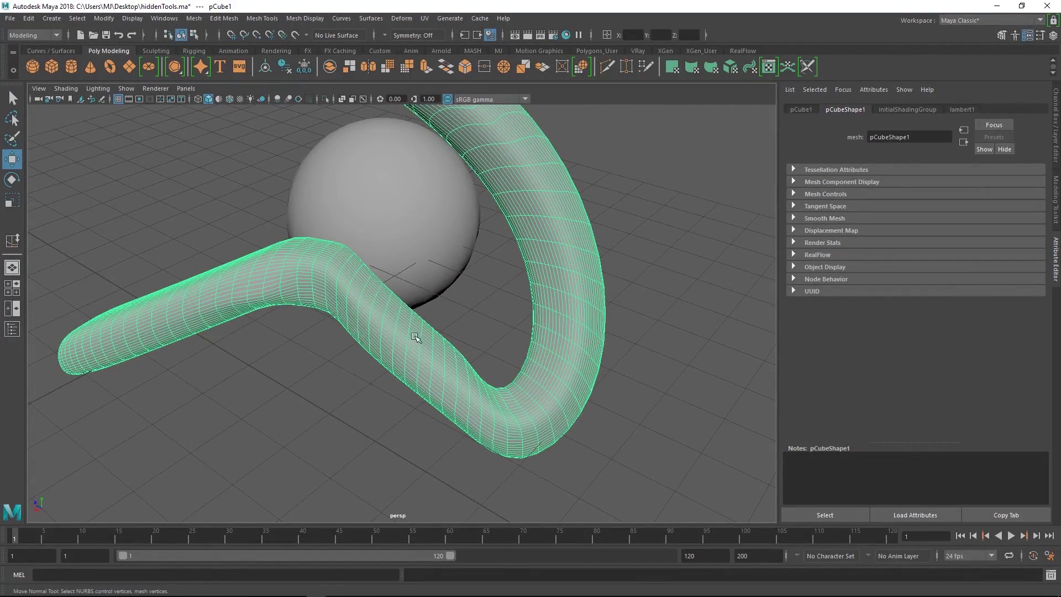
{"action": "right_click_drag", "start_coordinate": [414, 336], "coordinate": [354, 332]}
{"action": "left_click_drag", "start_coordinate": [269, 247], "coordinate": [312, 268], "text": "alt"}
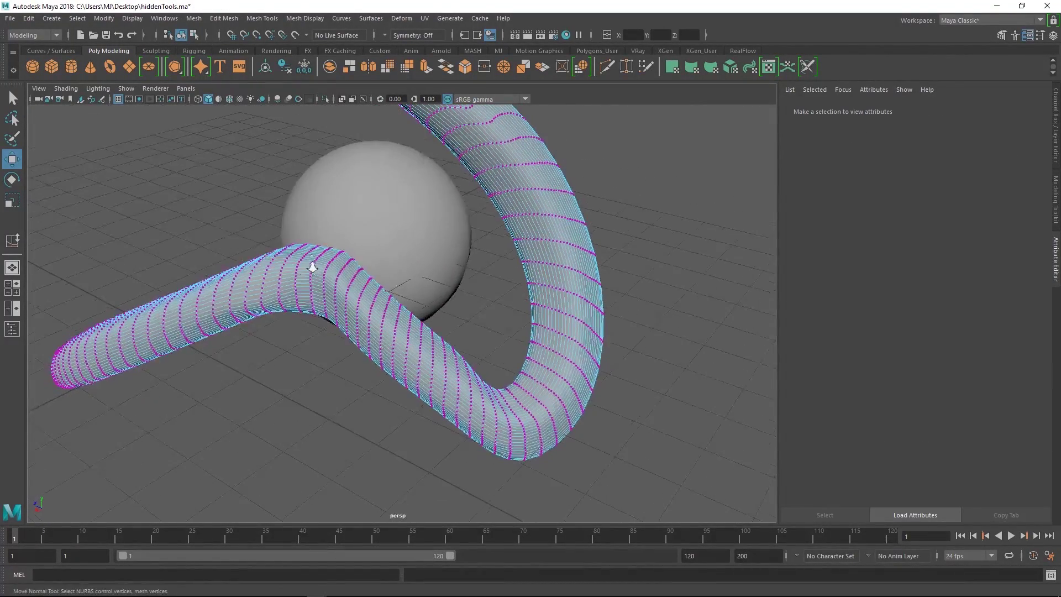
{"action": "right_click_drag", "start_coordinate": [312, 267], "coordinate": [293, 268], "text": "alt"}
{"action": "left_click_drag", "start_coordinate": [293, 268], "coordinate": [279, 268], "text": "alt"}
Select bands of vertices on both arms of the curved tube, using the standard Move tool.
{"action": "left_click_drag", "start_coordinate": [593, 314], "coordinate": [456, 166]}
{"action": "left_click_drag", "start_coordinate": [293, 225], "coordinate": [423, 357], "text": "shift"}
{"action": "left_click_drag", "start_coordinate": [451, 306], "coordinate": [444, 297], "text": "alt"}
{"action": "right_click", "coordinate": [430, 274], "text": "ctrl+shift"}
{"action": "right_click_drag", "start_coordinate": [431, 276], "coordinate": [379, 274], "text": "ctrl+shift"}
{"action": "left_click_drag", "start_coordinate": [458, 316], "coordinate": [449, 259], "text": "alt"}
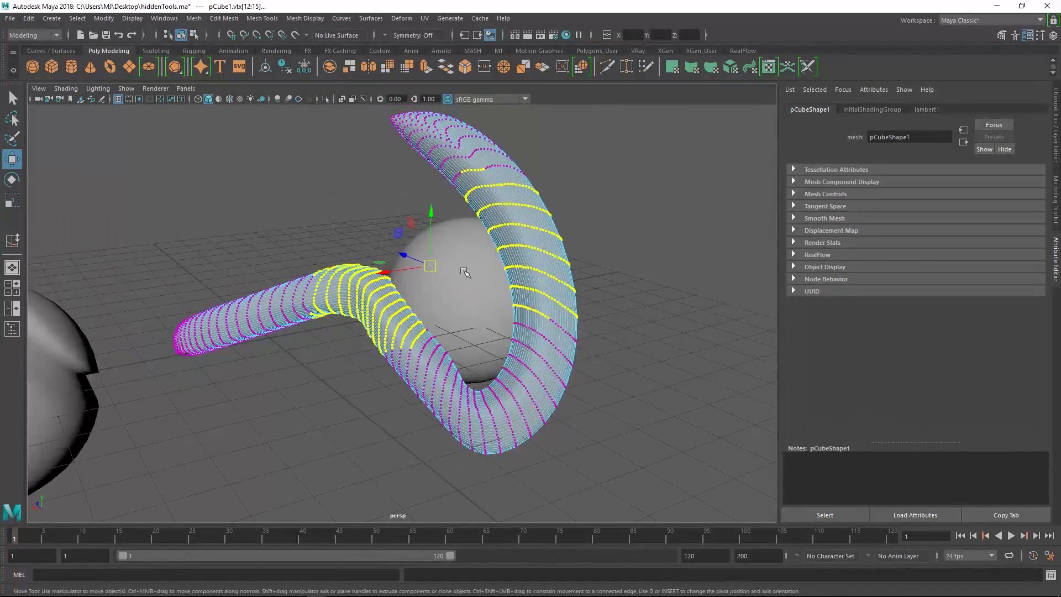
{"action": "left_click_drag", "start_coordinate": [524, 253], "coordinate": [521, 276], "text": "alt"}
{"action": "left_click_drag", "start_coordinate": [606, 341], "coordinate": [457, 186]}
Try scaling the selected tube vertices down uniformly, and undo the scaling.
{"action": "key", "text": "r"}
{"action": "left_click_drag", "start_coordinate": [526, 266], "coordinate": [464, 272]}
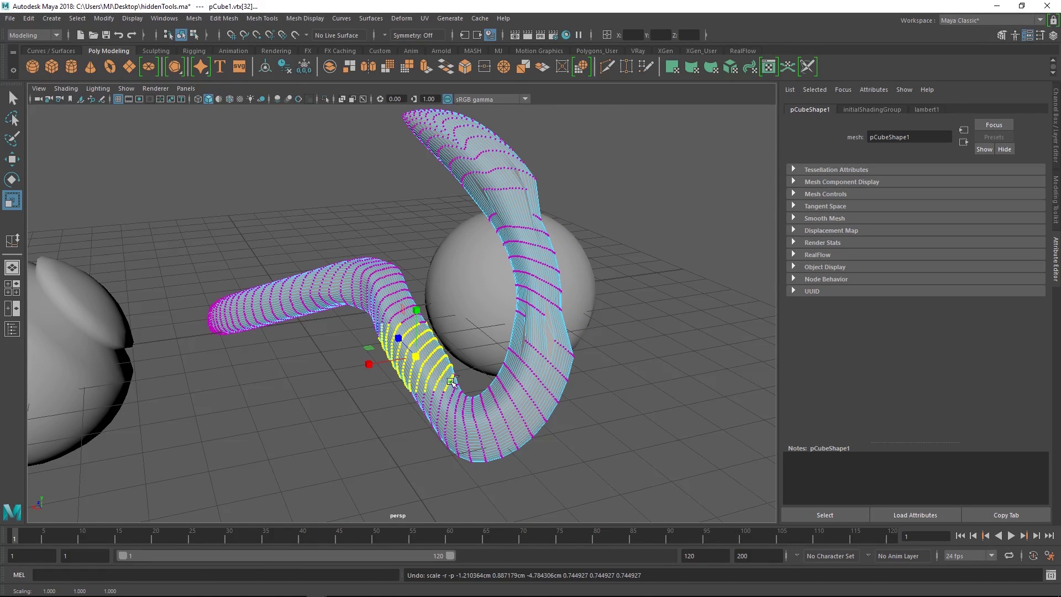
{"action": "key", "text": "ctrl+z"}
{"action": "key", "text": "ctrl+z"}
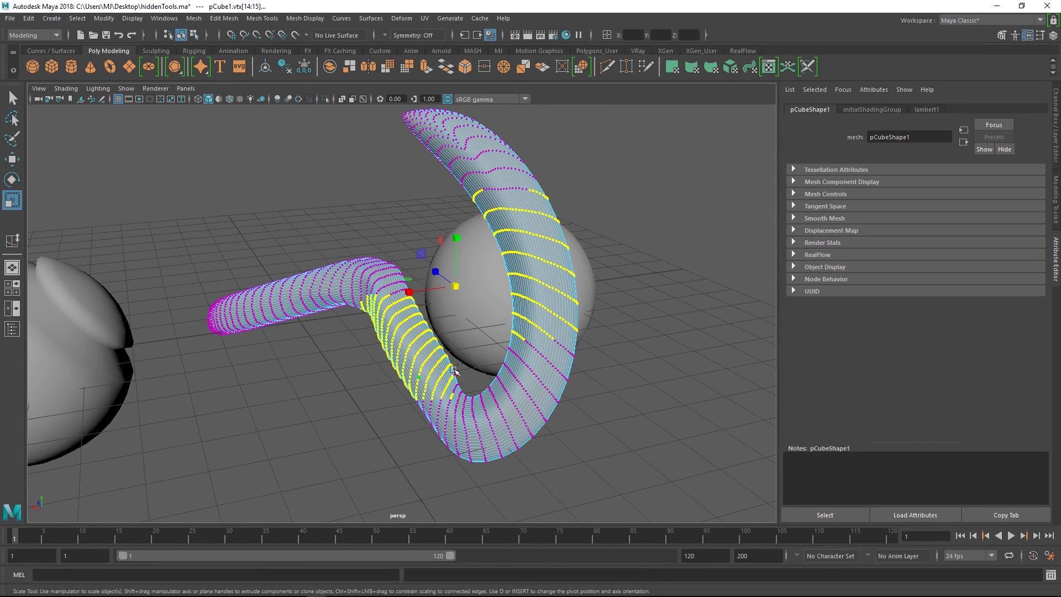
Try moving the selected tube vertices along their normals without soft selection, and undo the move.
{"action": "key", "text": "w"}
{"action": "left_click", "coordinate": [534, 256]}
{"action": "left_click_drag", "start_coordinate": [534, 258], "coordinate": [451, 260]}
{"action": "mouse_move", "coordinate": [443, 301]}
{"action": "left_mouse_down", "text": "alt"}
{"action": "mouse_move", "coordinate": [469, 300]}
{"action": "mouse_move", "coordinate": [427, 289]}
{"action": "mouse_move", "coordinate": [402, 311]}
{"action": "mouse_move", "coordinate": [436, 300]}
{"action": "left_mouse_up", "text": "alt"}
{"action": "key", "text": "ctrl+z"}
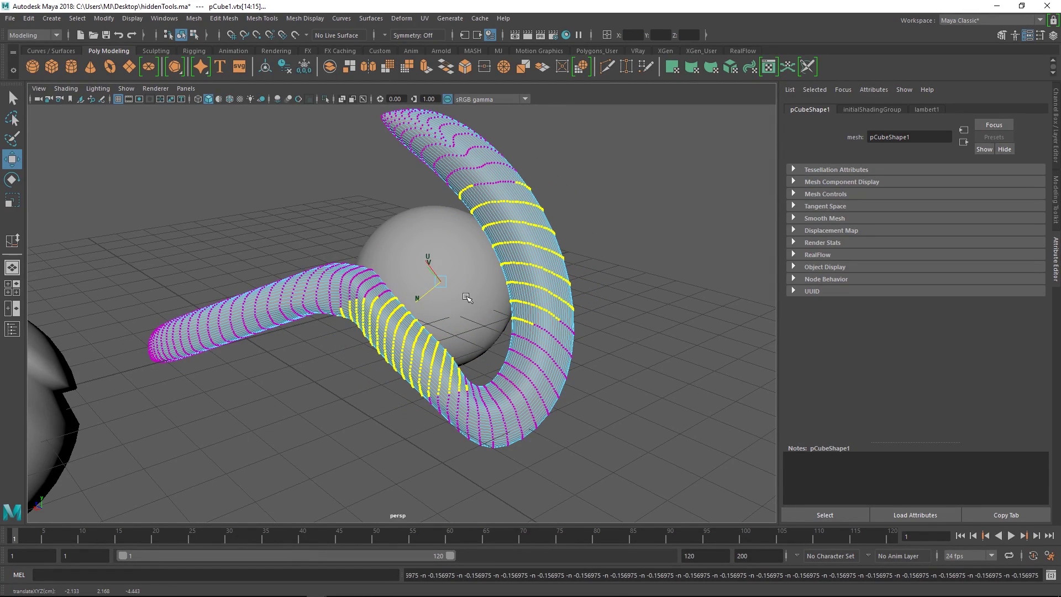
Thin the tube by moving the selected vertices inward along their normals with soft selection, and return to object mode.
{"action": "key", "text": "b"}
{"action": "left_click_drag", "start_coordinate": [468, 325], "coordinate": [432, 289]}
{"action": "mouse_move", "coordinate": [546, 281]}
{"action": "left_mouse_down", "text": "alt"}
{"action": "mouse_move", "coordinate": [466, 288]}
{"action": "mouse_move", "coordinate": [533, 289]}
{"action": "left_mouse_up", "text": "alt"}
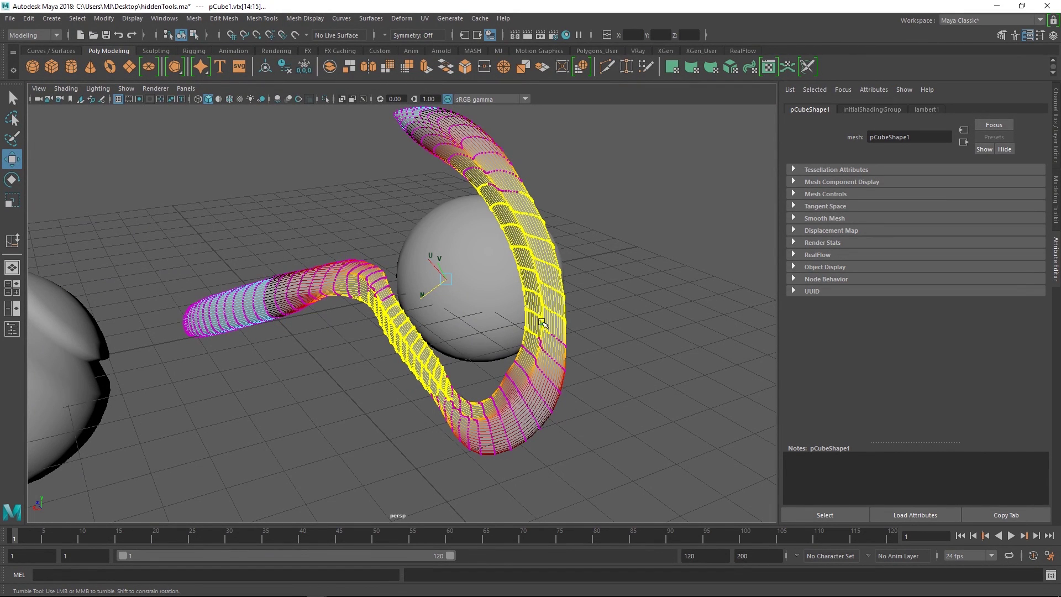
{"action": "key", "text": "F8"}
{"action": "left_click_drag", "start_coordinate": [595, 346], "coordinate": [447, 275], "text": "alt"}
{"action": "left_click", "coordinate": [572, 323]}
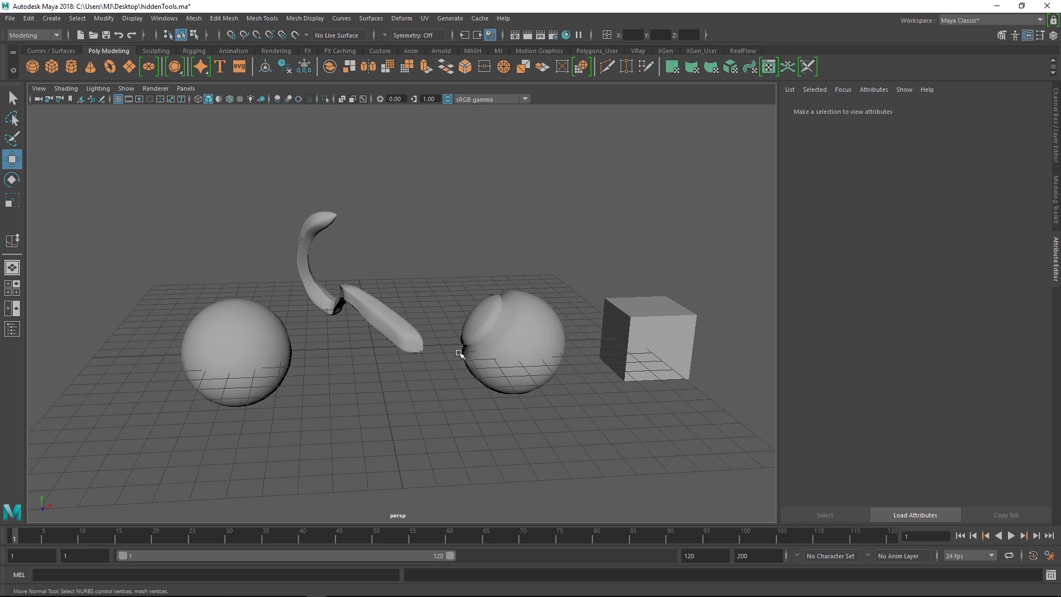
Try inserting edge loops around the notched sphere beside the notch with the Multi-Cut tool.
{"action": "right_click_drag", "start_coordinate": [419, 340], "coordinate": [559, 376], "text": "alt"}
{"action": "left_click", "coordinate": [575, 360]}
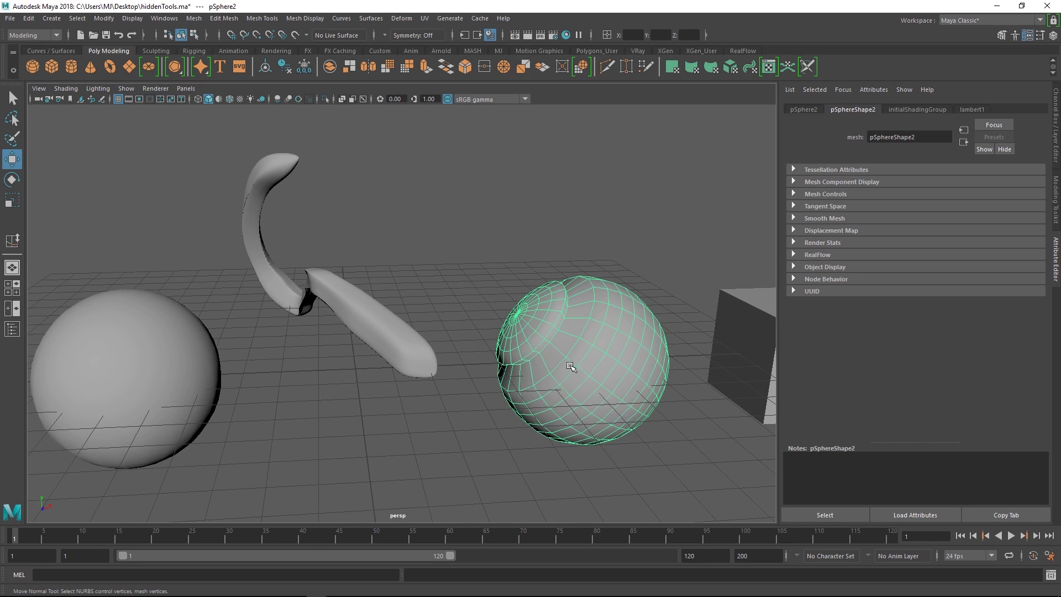
{"action": "middle_click_drag", "start_coordinate": [569, 364], "coordinate": [466, 342], "text": "alt"}
{"action": "right_click_drag", "start_coordinate": [465, 342], "coordinate": [546, 390], "text": "alt"}
{"action": "right_click_drag", "start_coordinate": [457, 329], "coordinate": [535, 276]}
{"action": "key", "text": "q"}
{"action": "right_click", "coordinate": [478, 320], "text": "shift"}
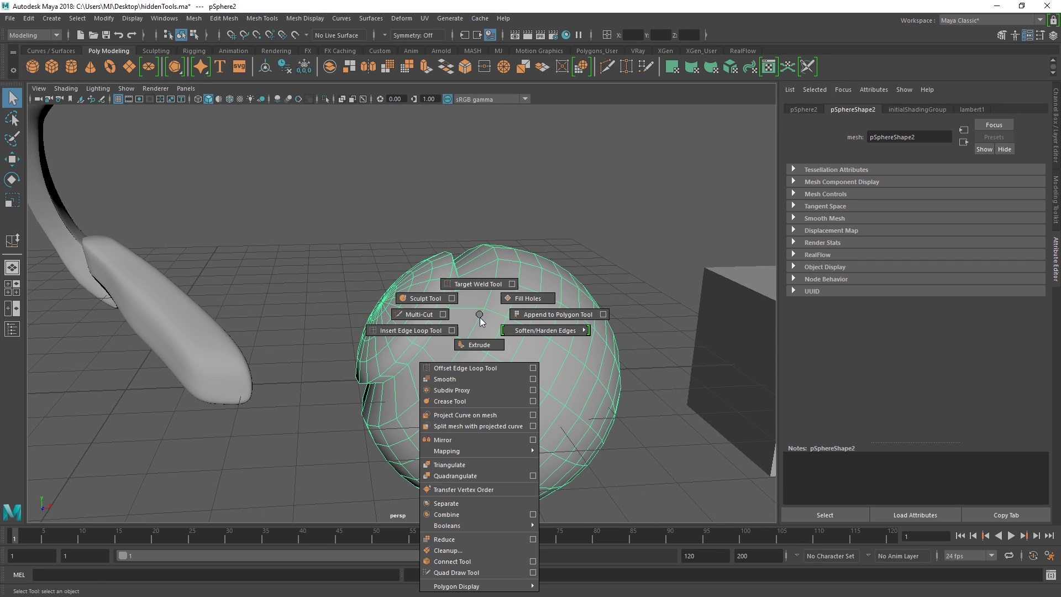
{"action": "right_click_drag", "start_coordinate": [481, 318], "coordinate": [506, 348], "text": "shift"}
{"action": "left_click_drag", "start_coordinate": [460, 335], "coordinate": [477, 336], "text": "alt"}
{"action": "left_click_drag", "start_coordinate": [548, 322], "coordinate": [531, 232], "text": "alt"}
{"action": "left_click", "coordinate": [581, 214], "text": "ctrl"}
{"action": "left_click", "coordinate": [590, 214], "text": "ctrl"}
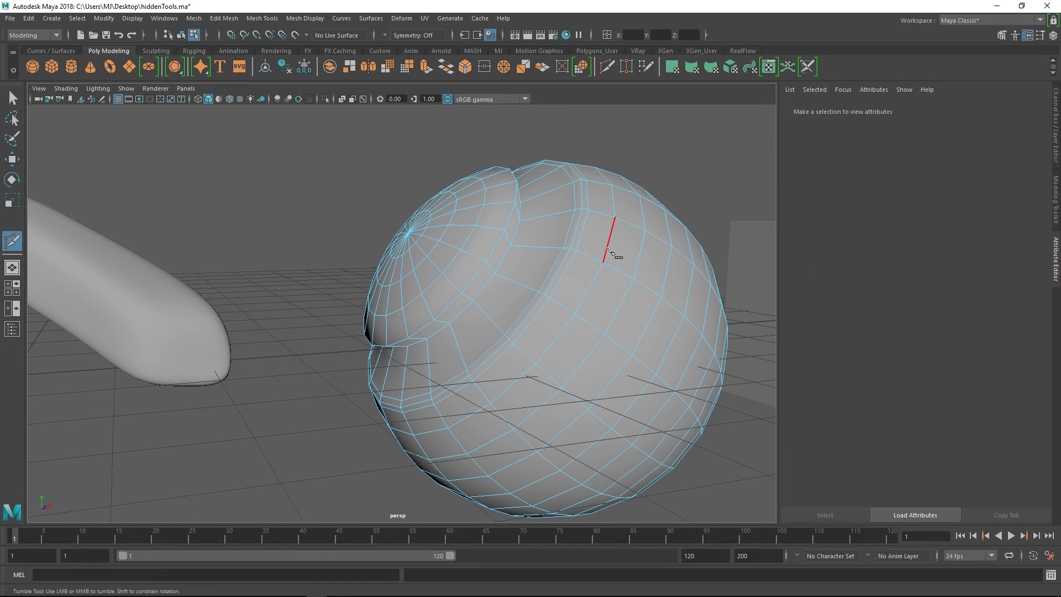
{"action": "left_click_drag", "start_coordinate": [595, 269], "coordinate": [586, 269], "text": "alt"}
{"action": "key", "text": "Return"}
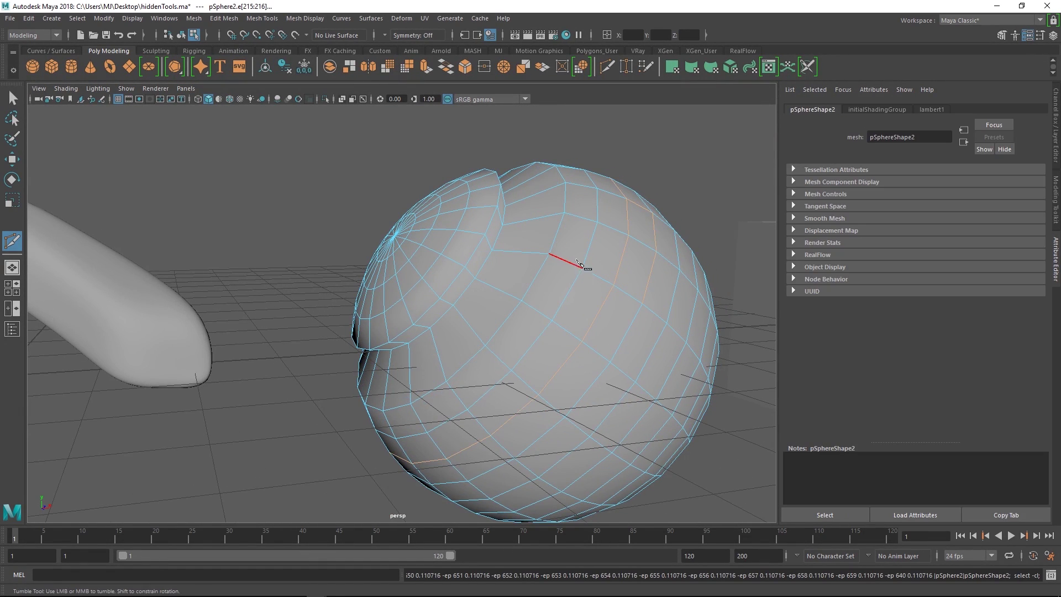
{"action": "key", "text": "Escape"}
Try inserting freely placed edge loops close to existing edges beside the sphere's notch, undoing each one.
{"action": "middle_click_drag", "start_coordinate": [565, 233], "coordinate": [557, 269], "text": "alt"}
{"action": "right_click_drag", "start_coordinate": [556, 268], "coordinate": [562, 271], "text": "alt"}
{"action": "left_click_drag", "start_coordinate": [529, 286], "coordinate": [520, 261], "text": "alt"}
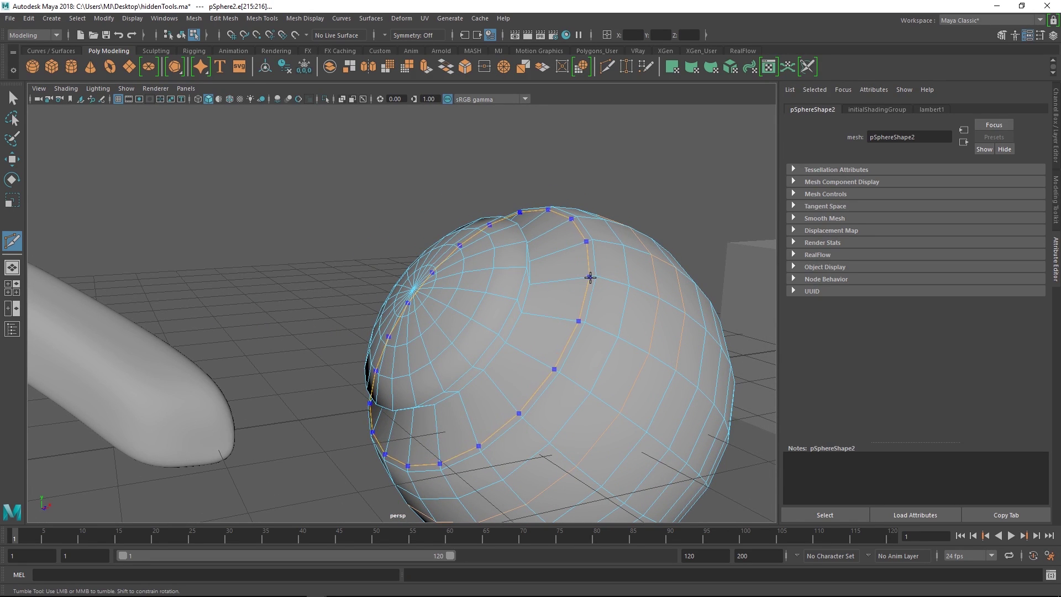
{"action": "left_click", "coordinate": [589, 275], "text": "ctrl"}
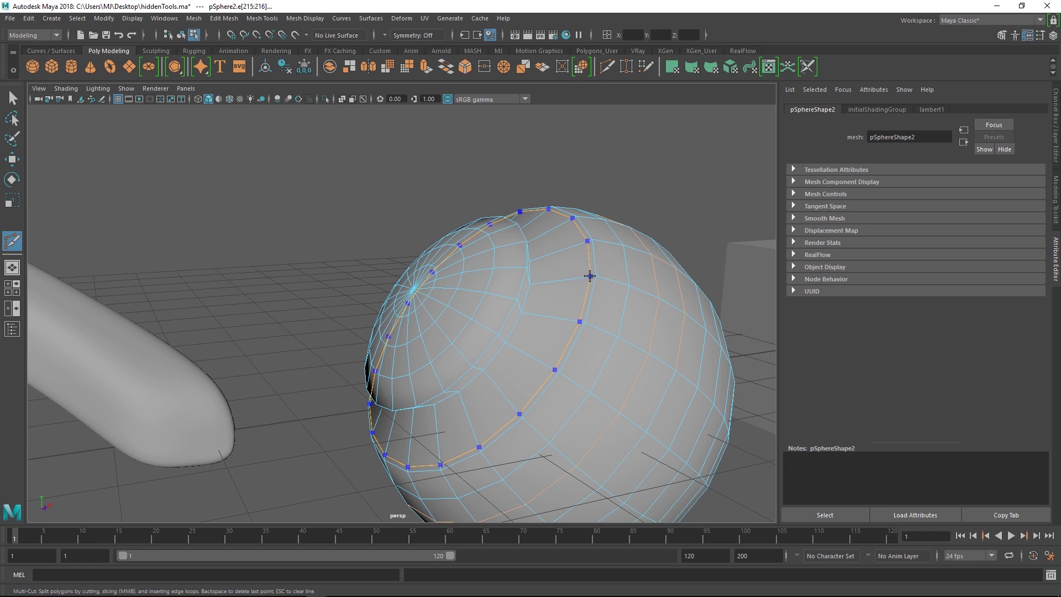
{"action": "left_click", "coordinate": [562, 280]}
{"action": "key", "text": "BackSpace"}
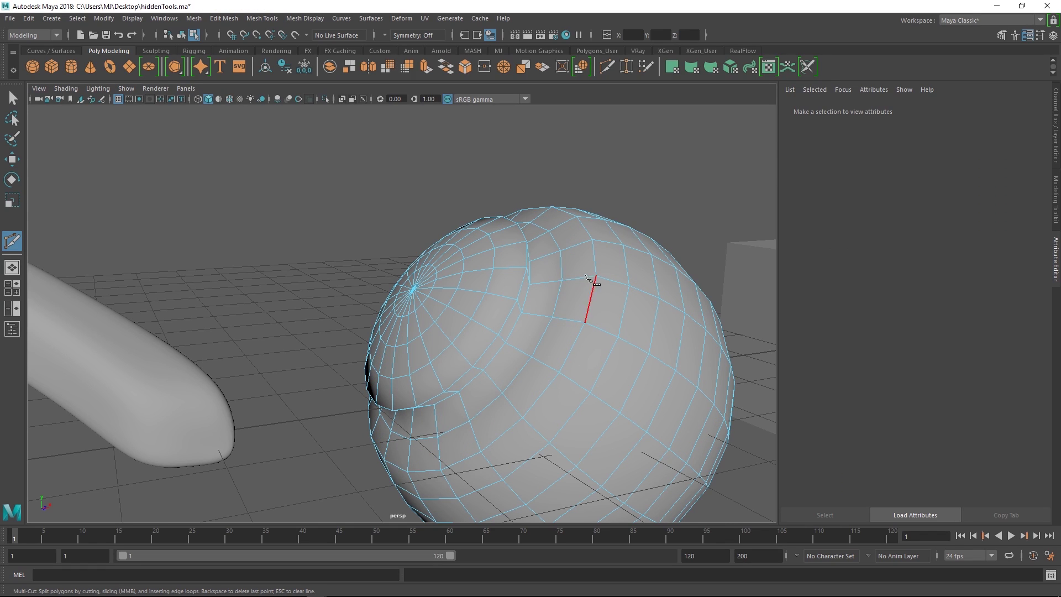
{"action": "left_click", "coordinate": [597, 276], "text": "ctrl"}
{"action": "key", "text": "ctrl+z"}
{"action": "left_click", "coordinate": [573, 282], "text": "ctrl"}
{"action": "key", "text": "ctrl+z"}
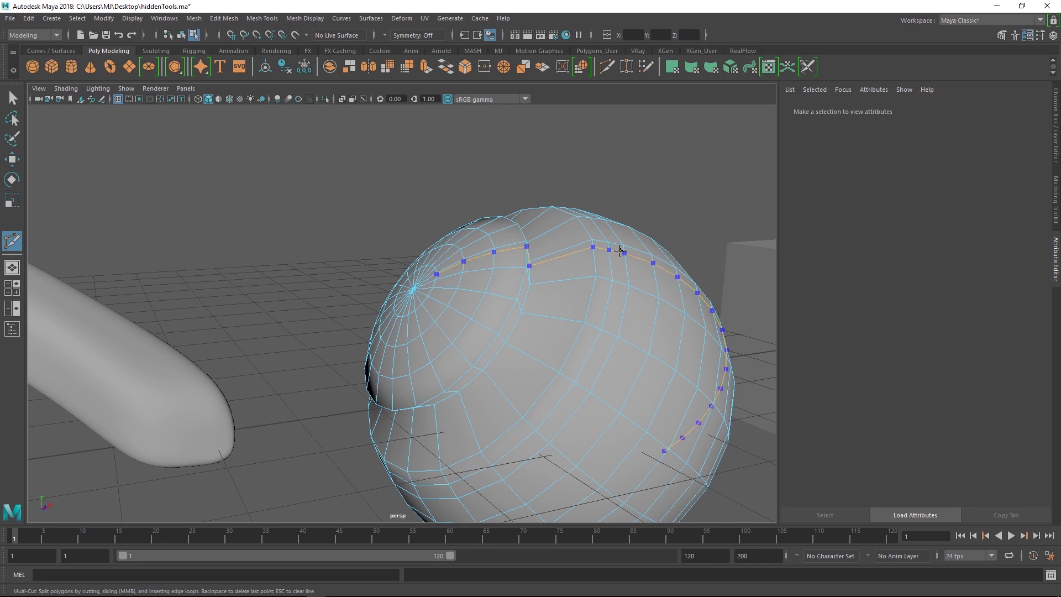
Try inserting an edge loop centred between the existing edges beside the sphere's notch, and return to object mode.
{"action": "left_click", "coordinate": [580, 275], "text": "ctrl"}
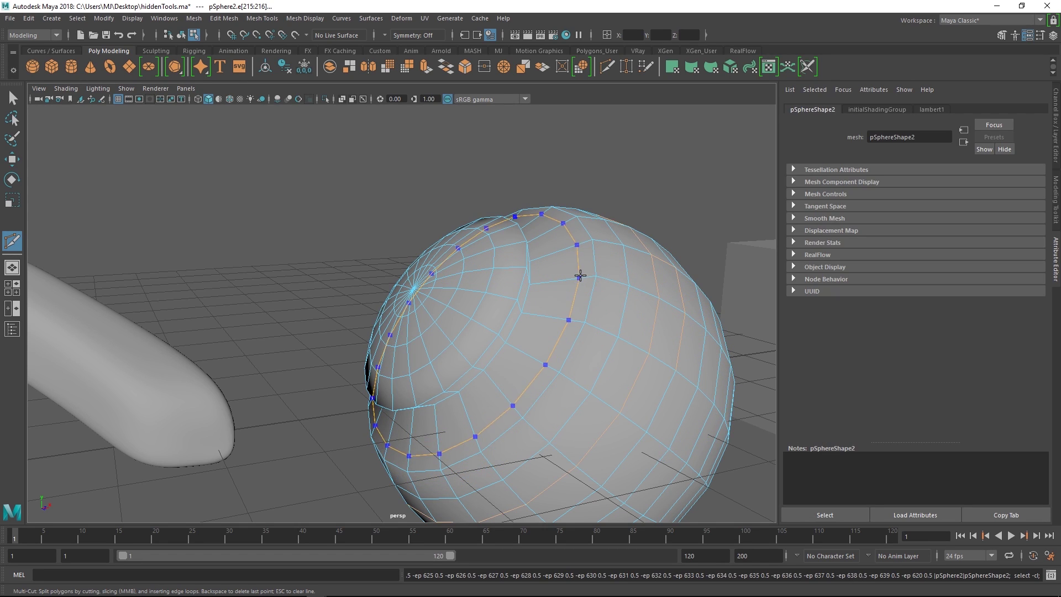
{"action": "key", "text": "ctrl+z"}
{"action": "left_click", "coordinate": [582, 279], "text": "ctrl"}
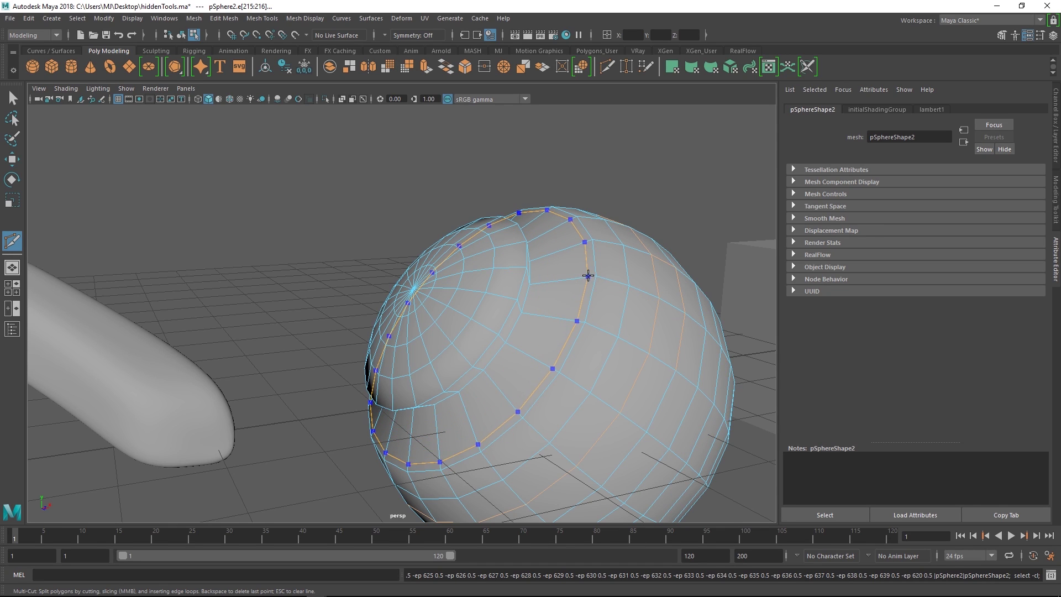
{"action": "middle_click", "coordinate": [588, 277], "text": "ctrl"}
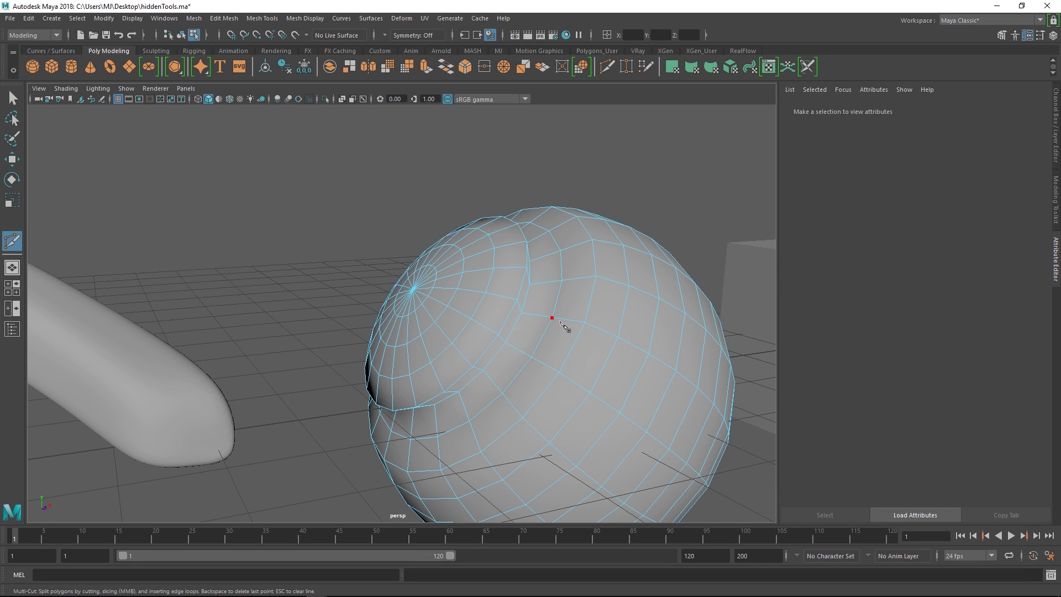
{"action": "left_click", "coordinate": [557, 314], "text": "ctrl"}
{"action": "left_click_drag", "start_coordinate": [559, 324], "coordinate": [542, 303], "text": "alt"}
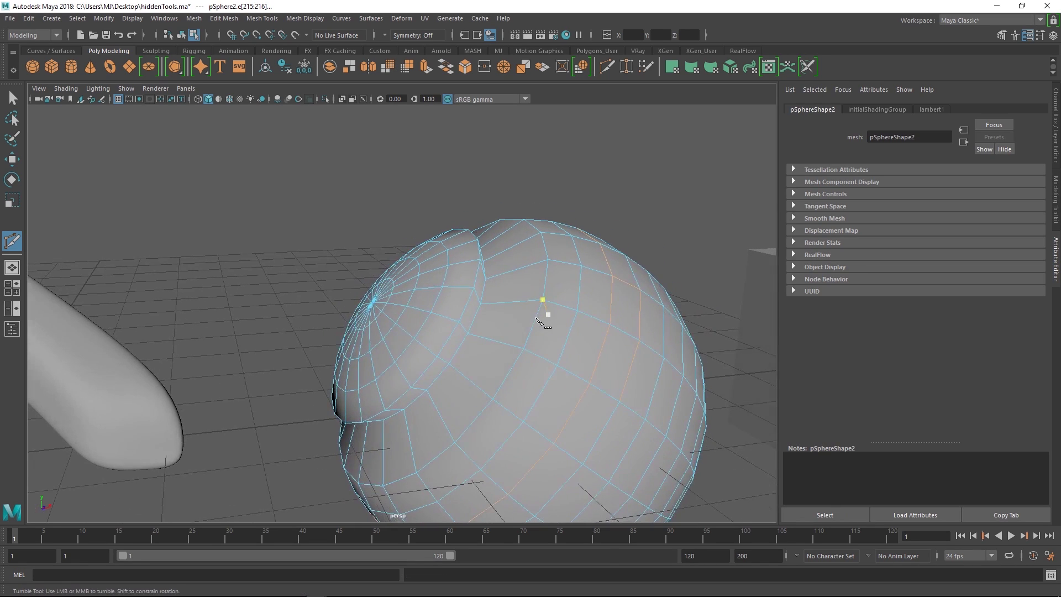
{"action": "key", "text": "q"}
{"action": "key", "text": "F8"}
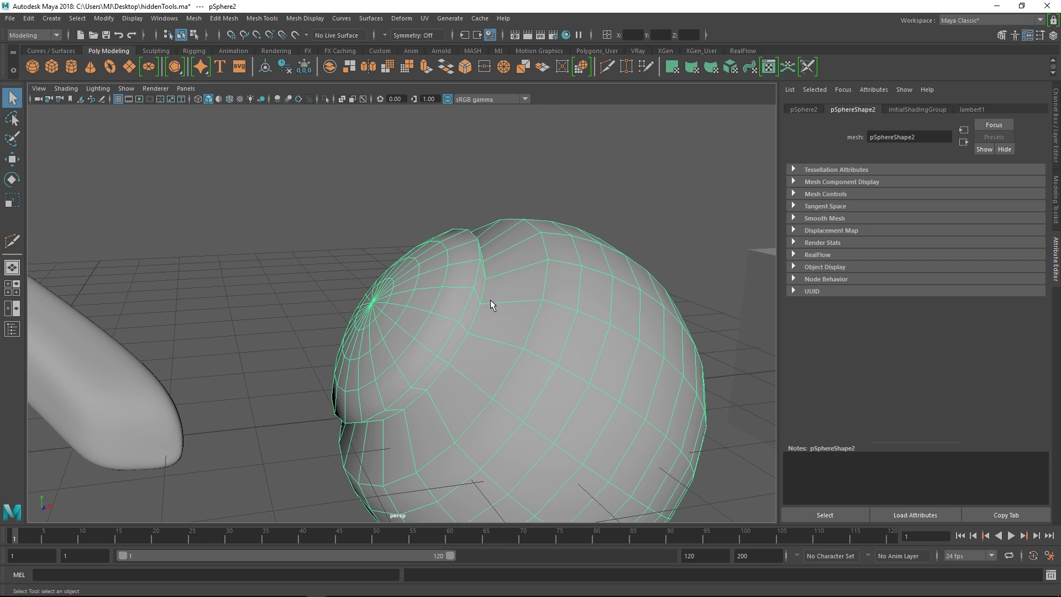
{"action": "left_click_drag", "start_coordinate": [492, 311], "coordinate": [533, 293], "text": "alt"}
{"action": "right_click_drag", "start_coordinate": [519, 277], "coordinate": [520, 215]}
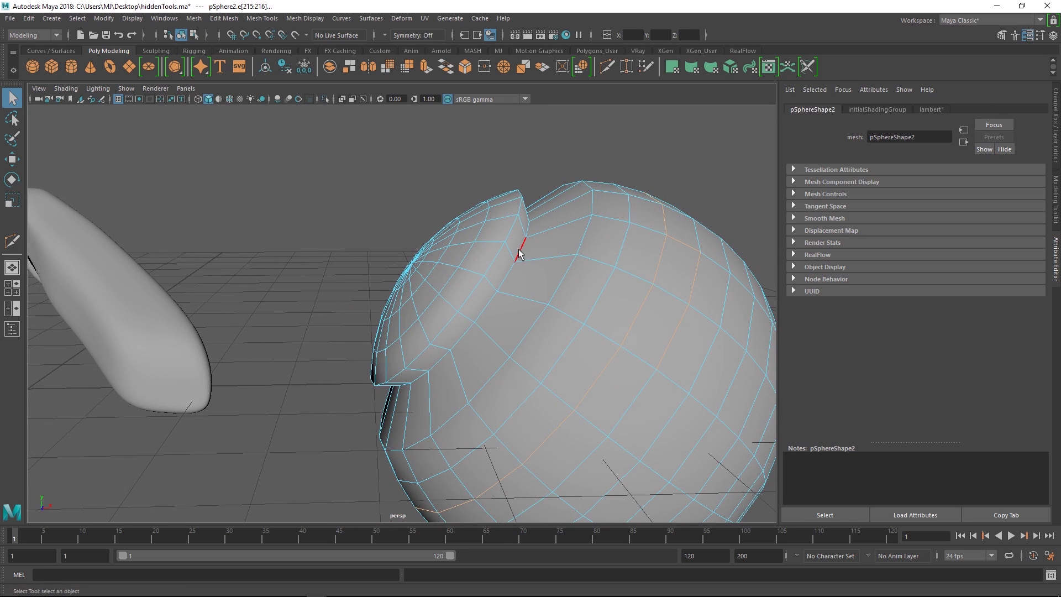
{"action": "right_click_drag", "start_coordinate": [522, 263], "coordinate": [635, 206]}
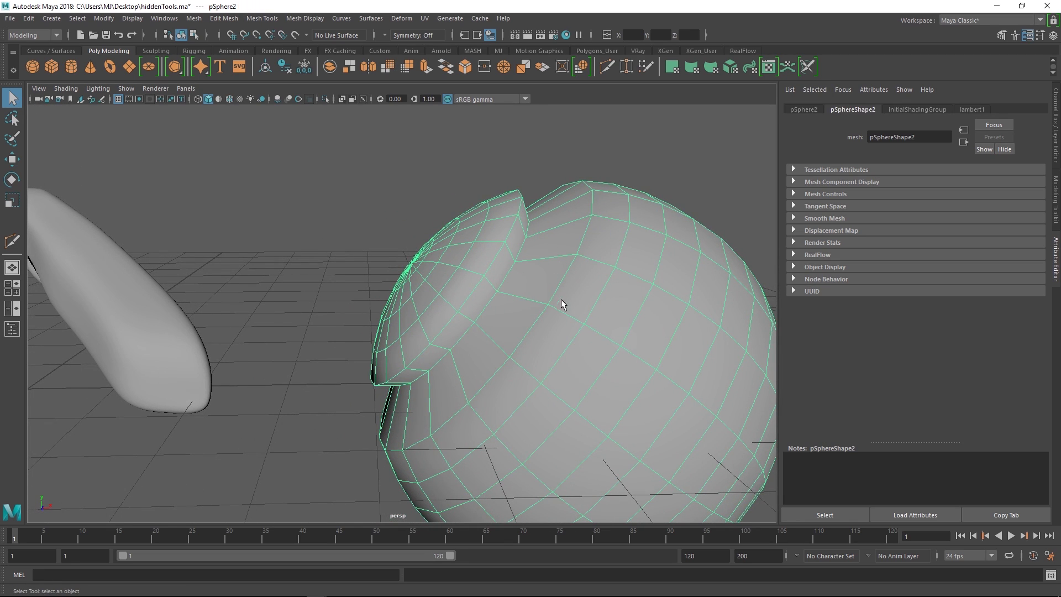
{"action": "right_click_drag", "start_coordinate": [518, 284], "coordinate": [521, 239]}
{"action": "left_click_drag", "start_coordinate": [493, 254], "coordinate": [511, 222], "text": "alt"}
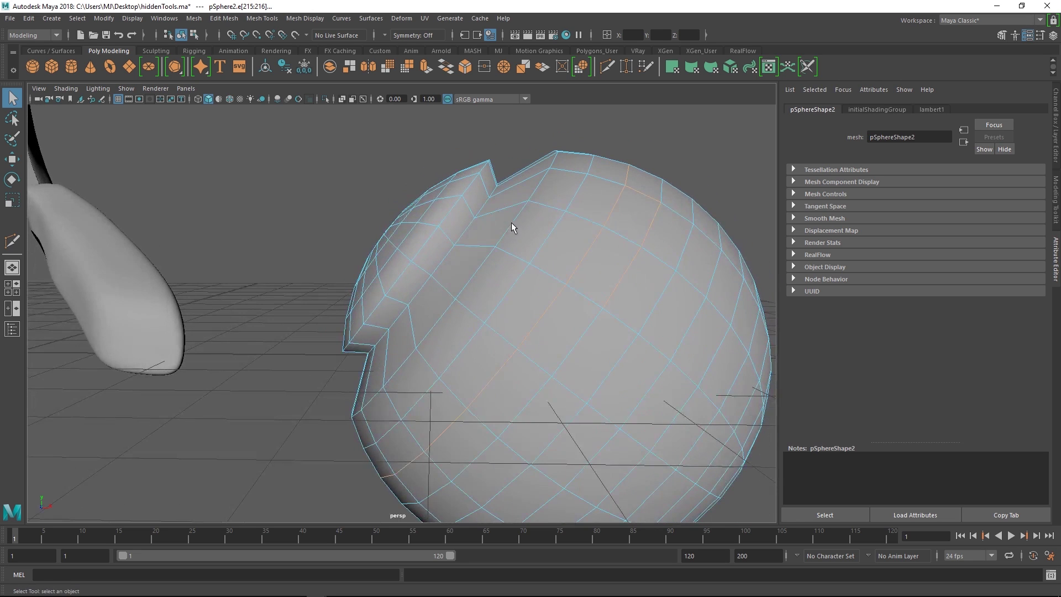
{"action": "key", "text": "F8"}
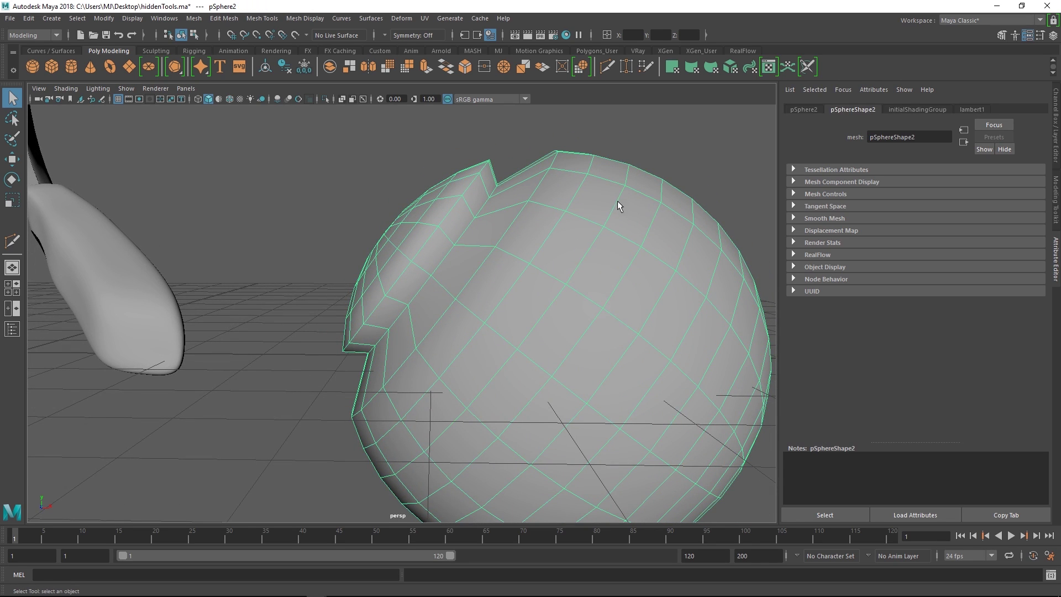
Select the edge loop along the bottom of the sphere's notch and apply Edit Edge Flow to it.
{"action": "right_click_drag", "start_coordinate": [497, 254], "coordinate": [498, 210]}
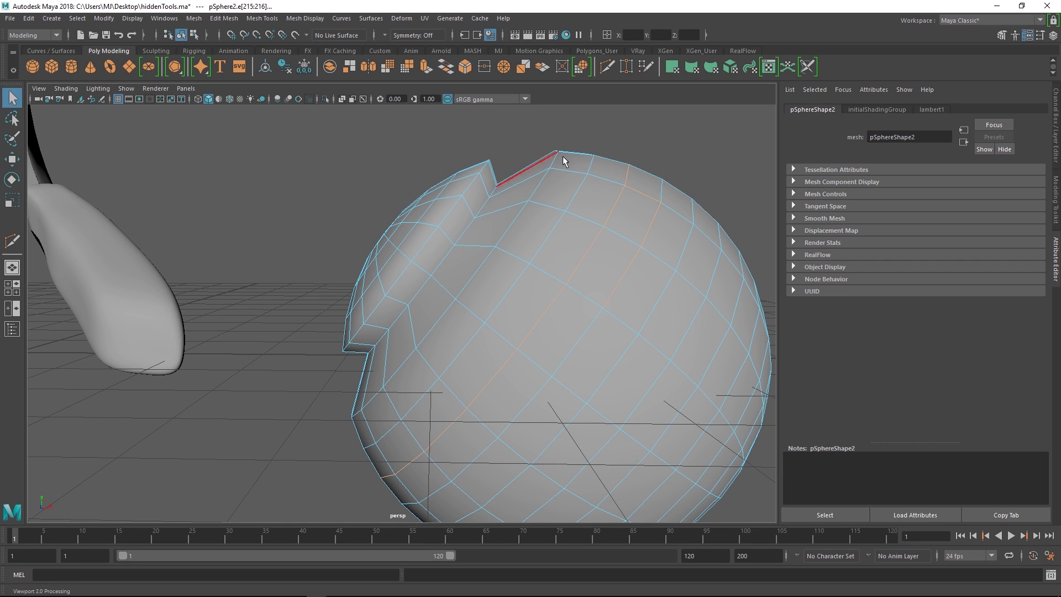
{"action": "left_click", "coordinate": [484, 206]}
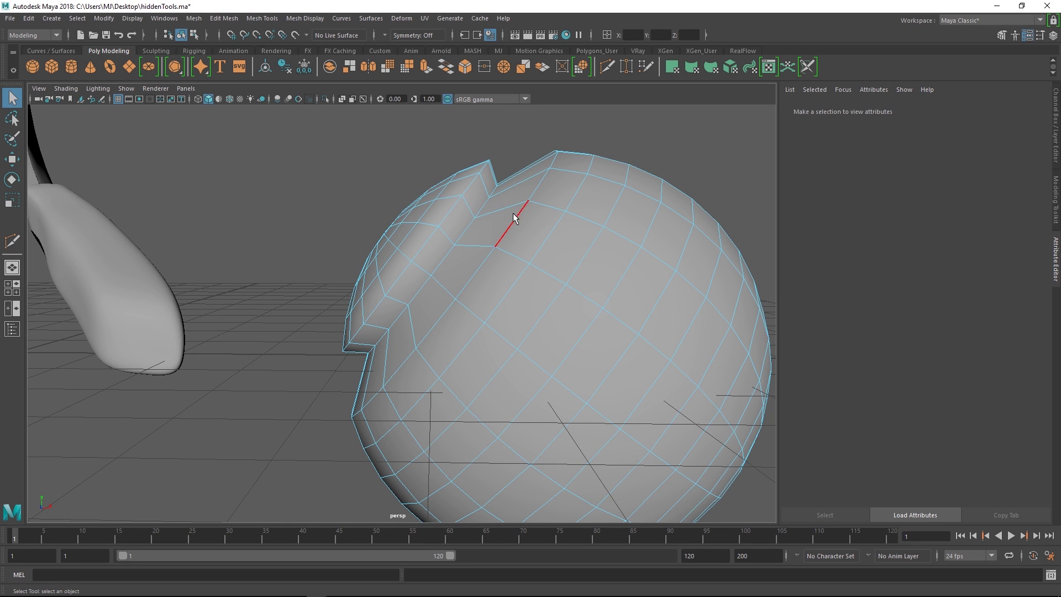
{"action": "double_click", "coordinate": [480, 205]}
{"action": "middle_click_drag", "start_coordinate": [490, 214], "coordinate": [476, 265], "text": "alt"}
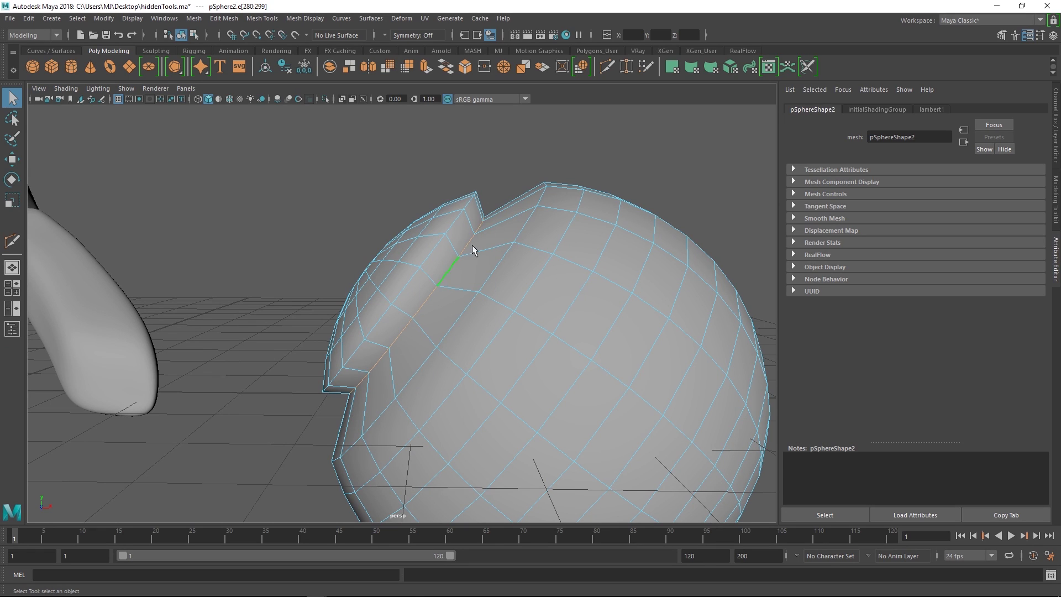
{"action": "right_click_drag", "start_coordinate": [468, 242], "coordinate": [452, 352], "text": "shift"}
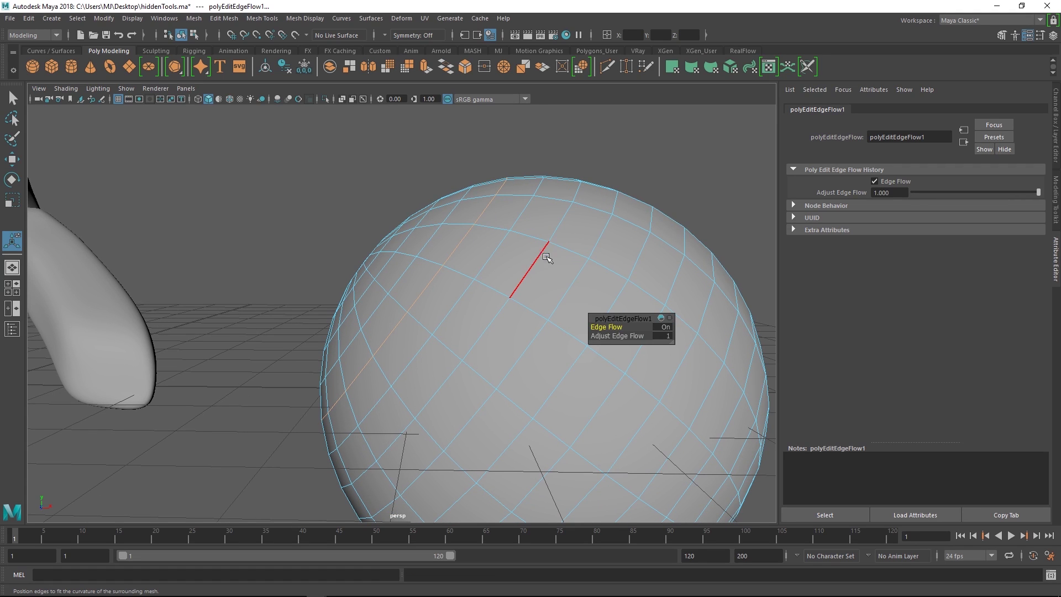
Try an Adjust Edge Flow value of 0, set it back to 1, and return the sphere to object mode.
{"action": "right_click_drag", "start_coordinate": [522, 235], "coordinate": [507, 199], "text": "alt"}
{"action": "left_click", "coordinate": [617, 336]}
{"action": "middle_click_drag", "start_coordinate": [617, 336], "coordinate": [586, 338]}
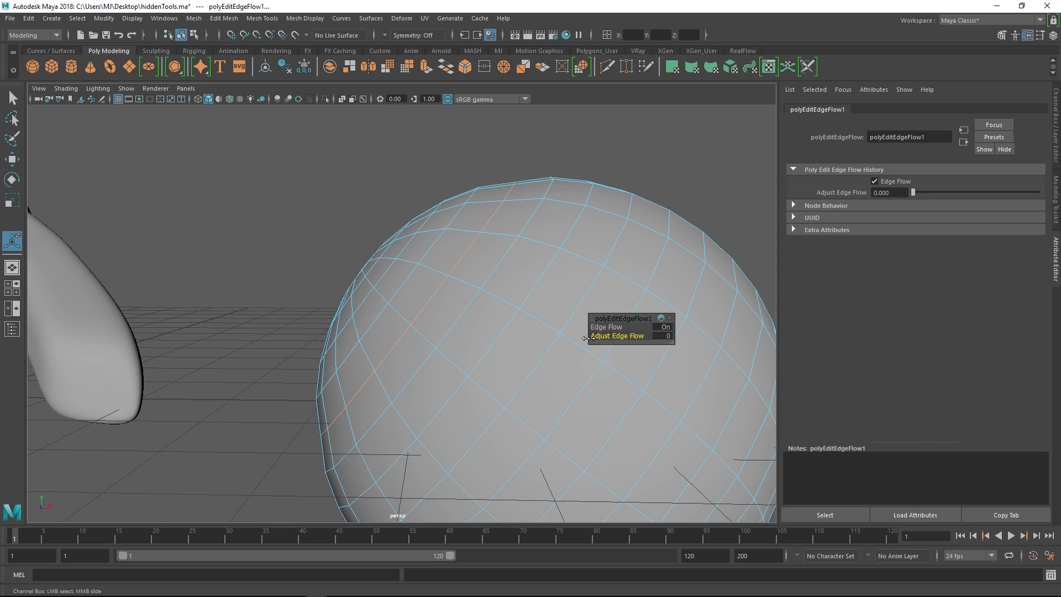
{"action": "middle_click_drag", "start_coordinate": [590, 338], "coordinate": [688, 323]}
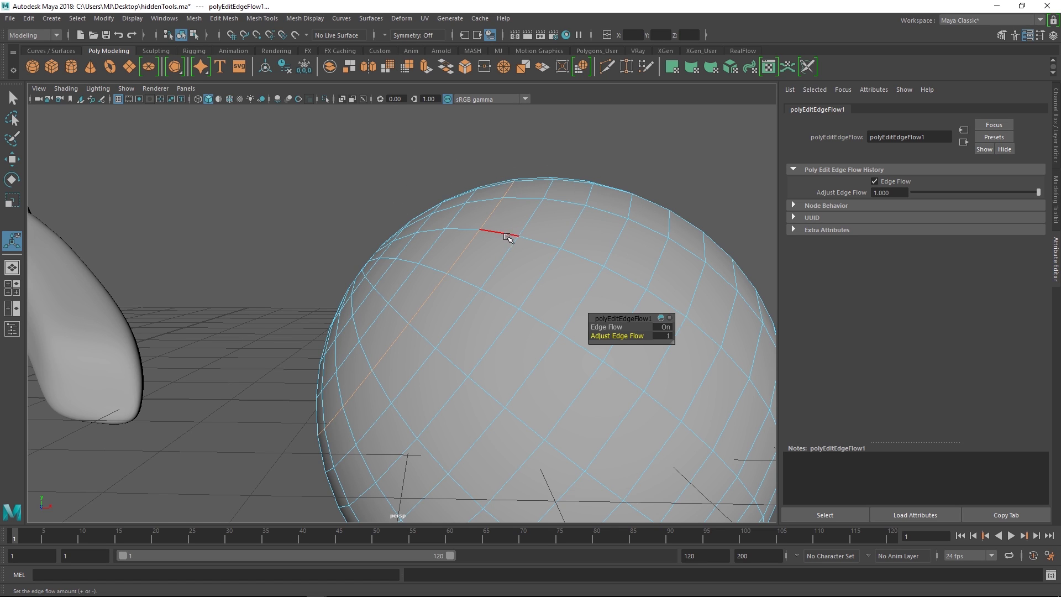
{"action": "right_click_drag", "start_coordinate": [513, 241], "coordinate": [554, 223]}
{"action": "scroll", "coordinate": [478, 177], "scroll_direction": "down", "scroll_amount": 4}
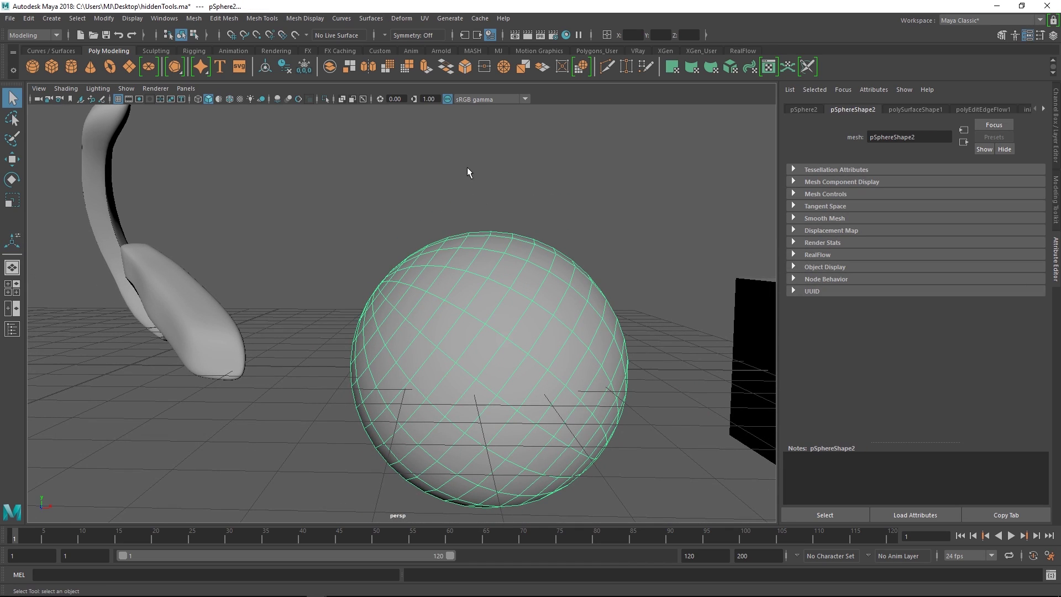
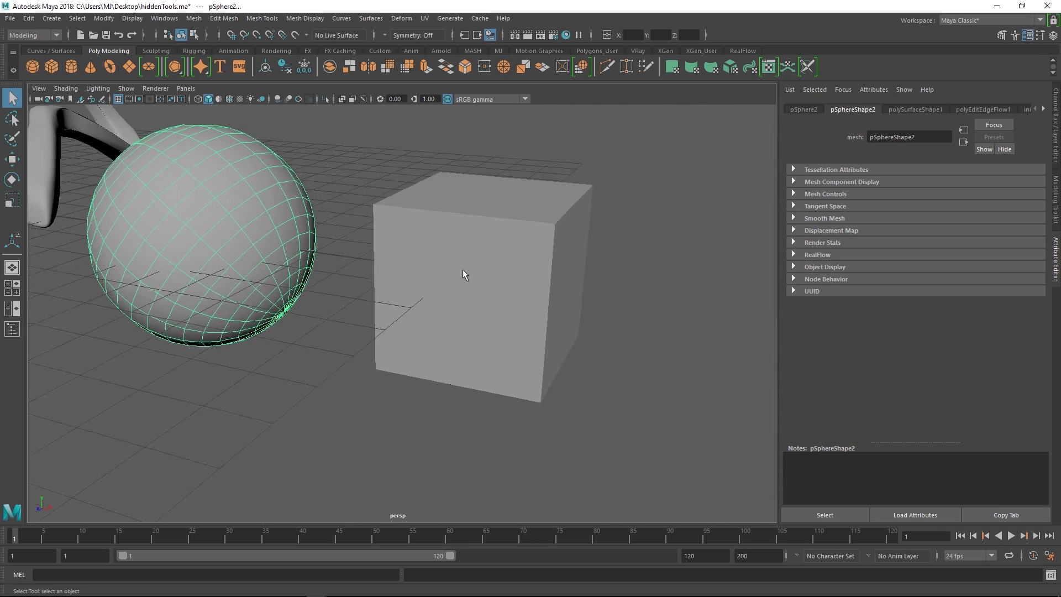
Select the cube, switch to face mode, and select a three-by-three block of faces on its side.
{"action": "scroll", "coordinate": [463, 275], "scroll_direction": "up", "scroll_amount": 3}
{"action": "left_click", "coordinate": [463, 289]}
{"action": "scroll", "coordinate": [464, 288], "scroll_direction": "up", "scroll_amount": 8}
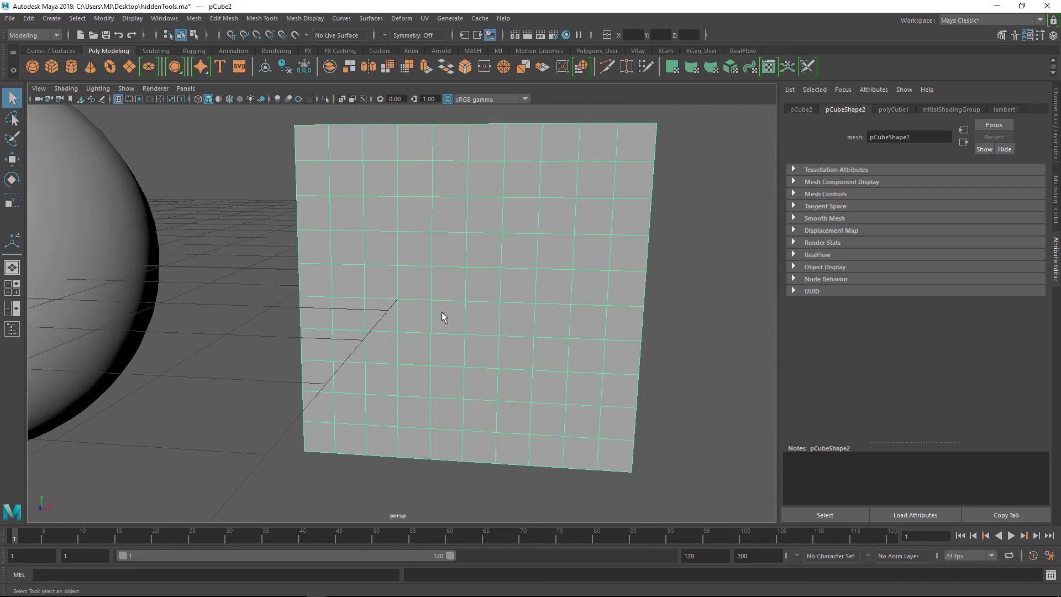
{"action": "scroll", "coordinate": [471, 302], "scroll_direction": "down", "scroll_amount": 3}
{"action": "left_click_drag", "start_coordinate": [399, 344], "coordinate": [448, 326], "text": "alt"}
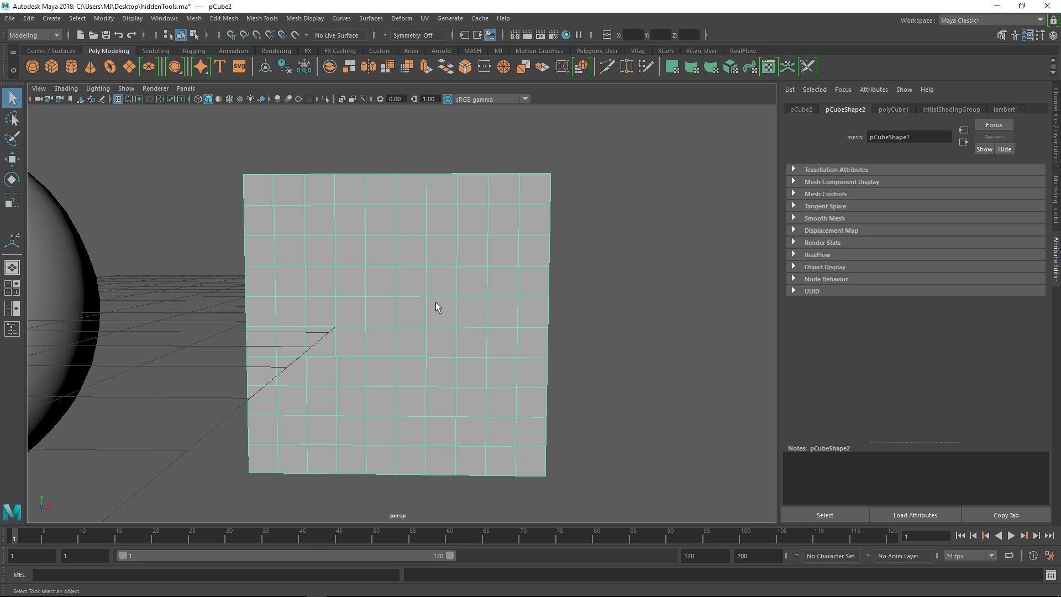
{"action": "key", "text": "F11"}
{"action": "left_click", "coordinate": [381, 308]}
{"action": "left_click", "coordinate": [381, 287], "text": "shift"}
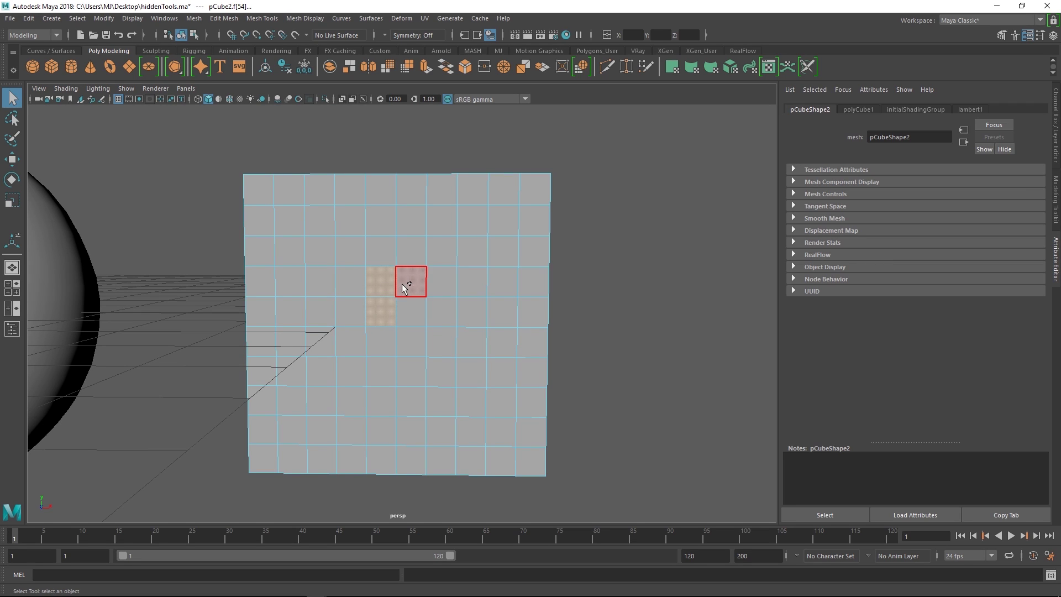
{"action": "left_click", "coordinate": [405, 285], "text": "shift"}
{"action": "left_click", "coordinate": [408, 311], "text": "shift"}
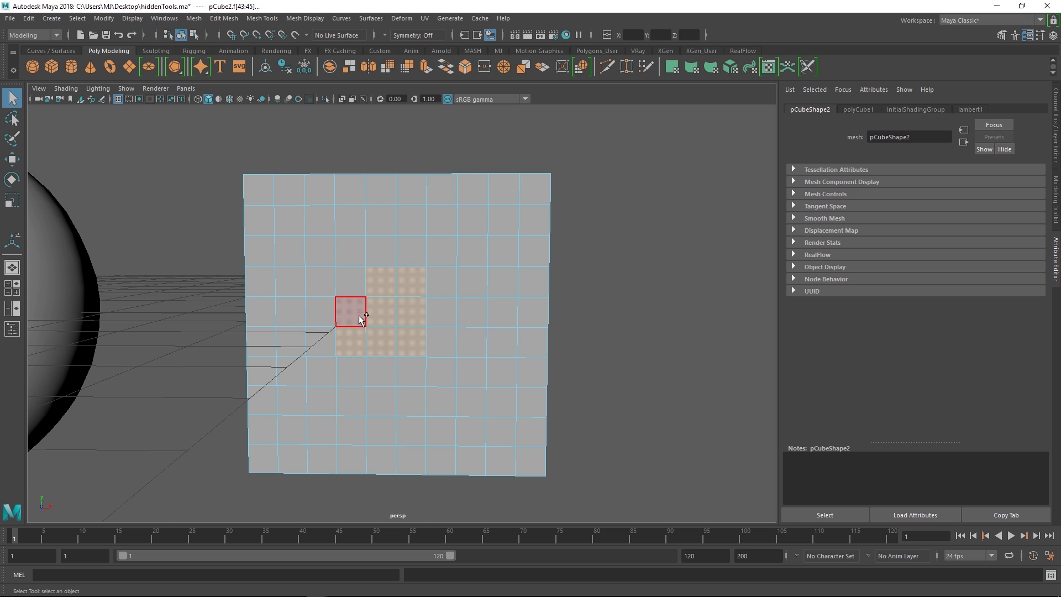
Try rounding the face block by hand, moving its outline vertices with the Move tool, and undo back to the face selection.
{"action": "left_click_drag", "start_coordinate": [396, 334], "coordinate": [457, 360], "text": "alt"}
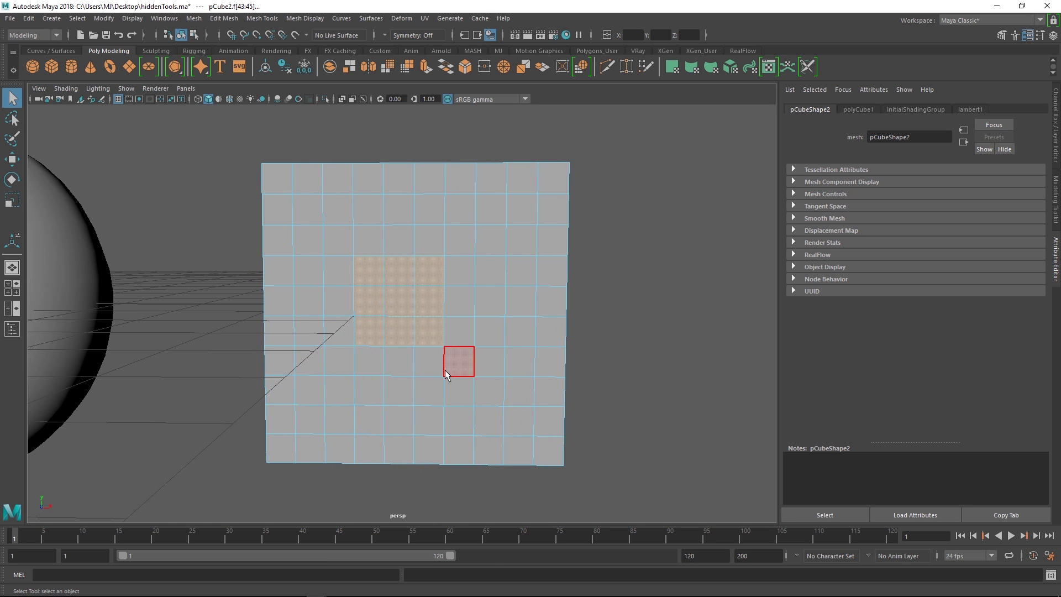
{"action": "left_click_drag", "start_coordinate": [416, 320], "coordinate": [443, 275], "text": "alt"}
{"action": "right_click_drag", "start_coordinate": [471, 304], "coordinate": [431, 304]}
{"action": "left_click", "coordinate": [426, 264]}
{"action": "key", "text": "w"}
{"action": "left_click_drag", "start_coordinate": [425, 264], "coordinate": [479, 269]}
{"action": "left_click", "coordinate": [450, 265]}
{"action": "left_click", "coordinate": [483, 265]}
{"action": "key", "text": "ctrl+z"}
{"action": "key", "text": "ctrl+z"}
{"action": "key", "text": "ctrl+z"}
{"action": "key", "text": "ctrl+z"}
{"action": "key", "text": "ctrl+z"}
{"action": "key", "text": "ctrl+z"}
{"action": "key", "text": "ctrl+z"}
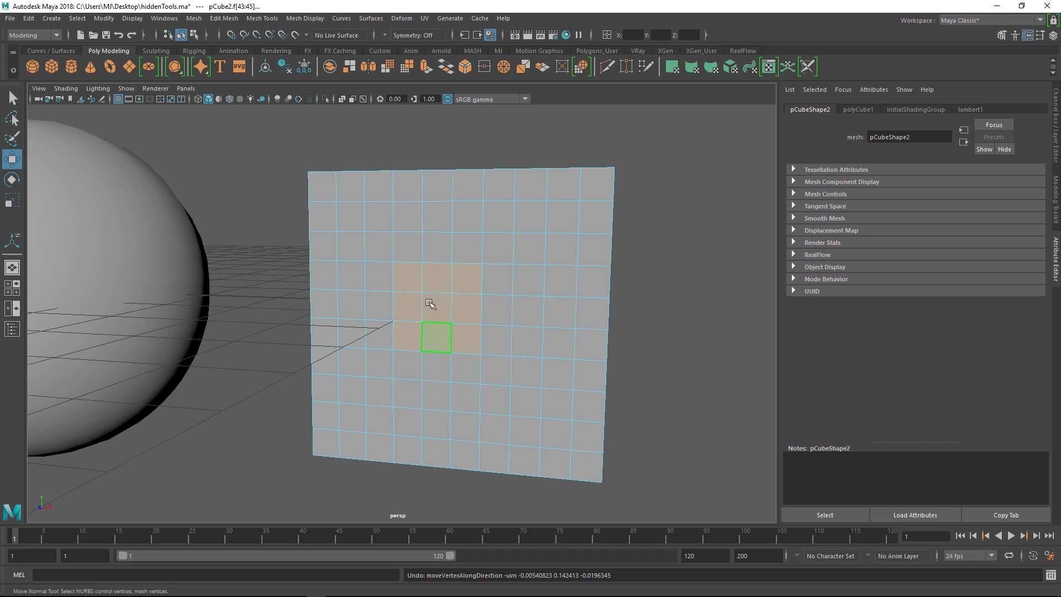
Try Circularize on the selected three-by-three face block of the cube and undo it.
{"action": "left_click_drag", "start_coordinate": [430, 303], "coordinate": [474, 298], "text": "alt"}
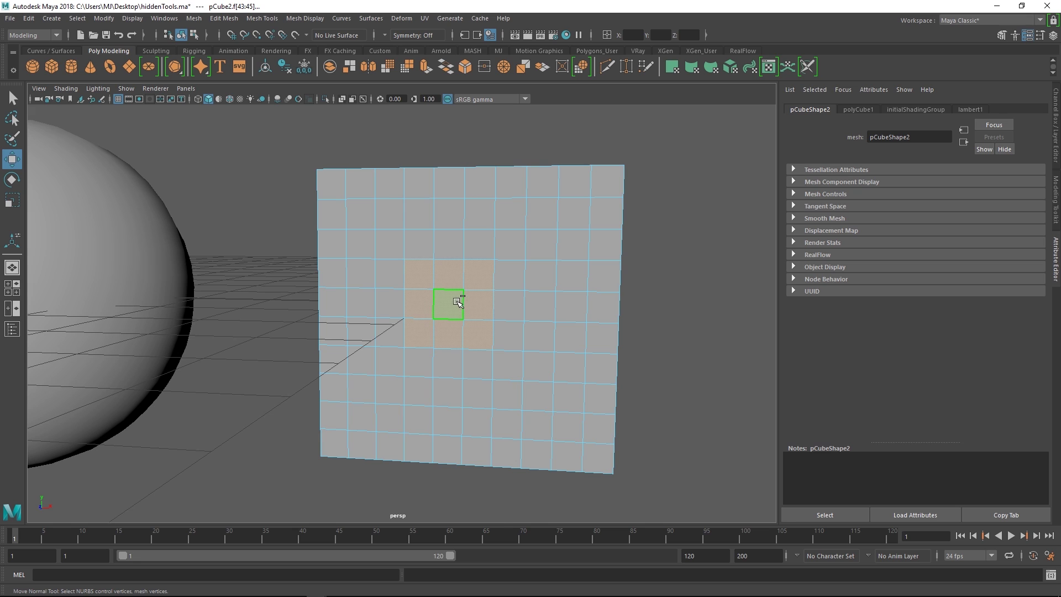
{"action": "right_click", "coordinate": [457, 303], "text": "shift"}
{"action": "right_click_drag", "start_coordinate": [454, 310], "coordinate": [446, 387], "text": "shift"}
{"action": "left_click_drag", "start_coordinate": [482, 343], "coordinate": [476, 318], "text": "alt"}
{"action": "key", "text": "ctrl+z"}
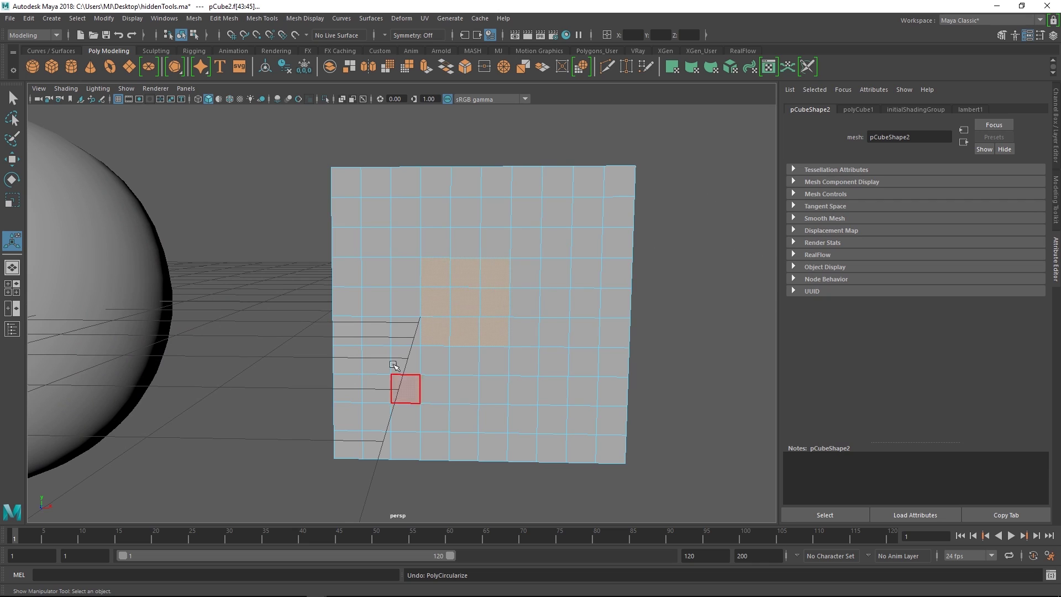
Select a four-by-four block of faces on the cube's side and circularize it.
{"action": "left_click", "coordinate": [683, 312]}
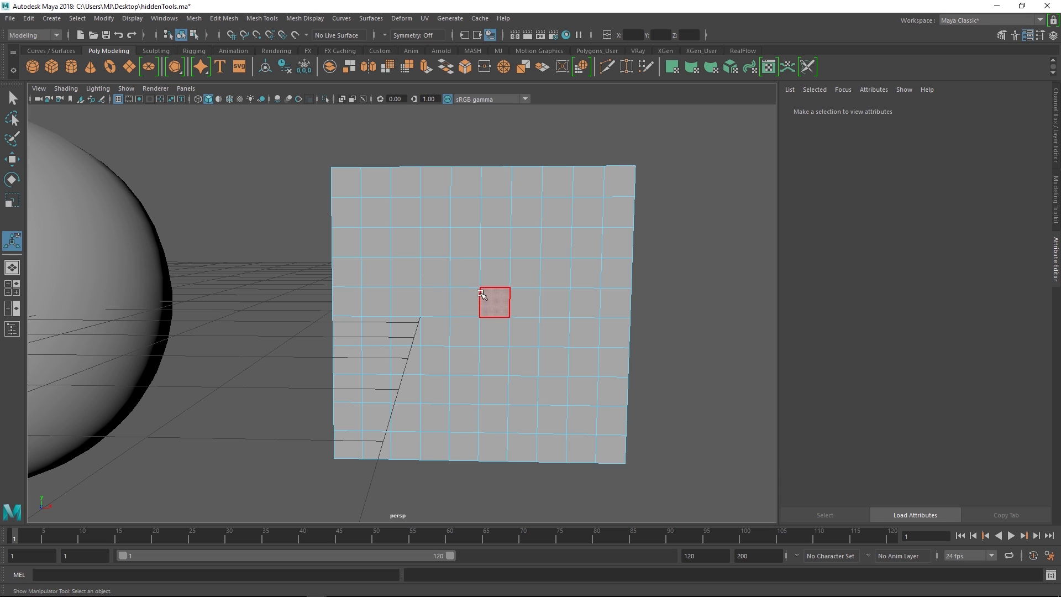
{"action": "key", "text": "Tab"}
{"action": "mouse_move", "coordinate": [493, 301]}
{"action": "left_mouse_down"}
{"action": "mouse_move", "coordinate": [463, 277]}
{"action": "mouse_move", "coordinate": [492, 241]}
{"action": "mouse_move", "coordinate": [436, 275]}
{"action": "mouse_move", "coordinate": [476, 299]}
{"action": "mouse_move", "coordinate": [512, 301]}
{"action": "mouse_move", "coordinate": [429, 229]}
{"action": "left_mouse_up"}
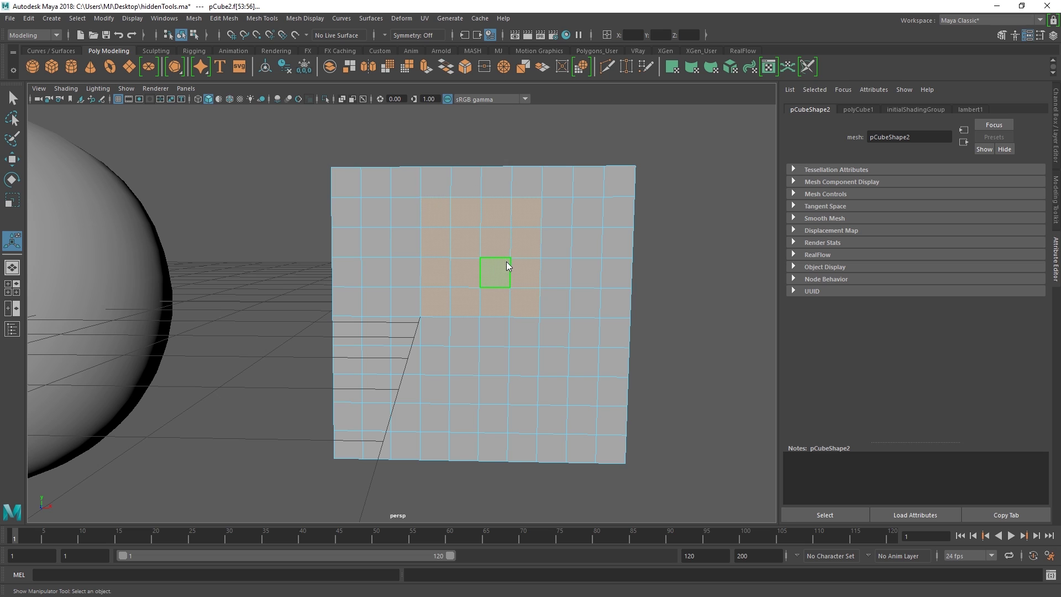
{"action": "right_click_drag", "start_coordinate": [506, 260], "coordinate": [503, 350], "text": "shift"}
{"action": "scroll", "coordinate": [462, 289], "scroll_direction": "up", "scroll_amount": 3}
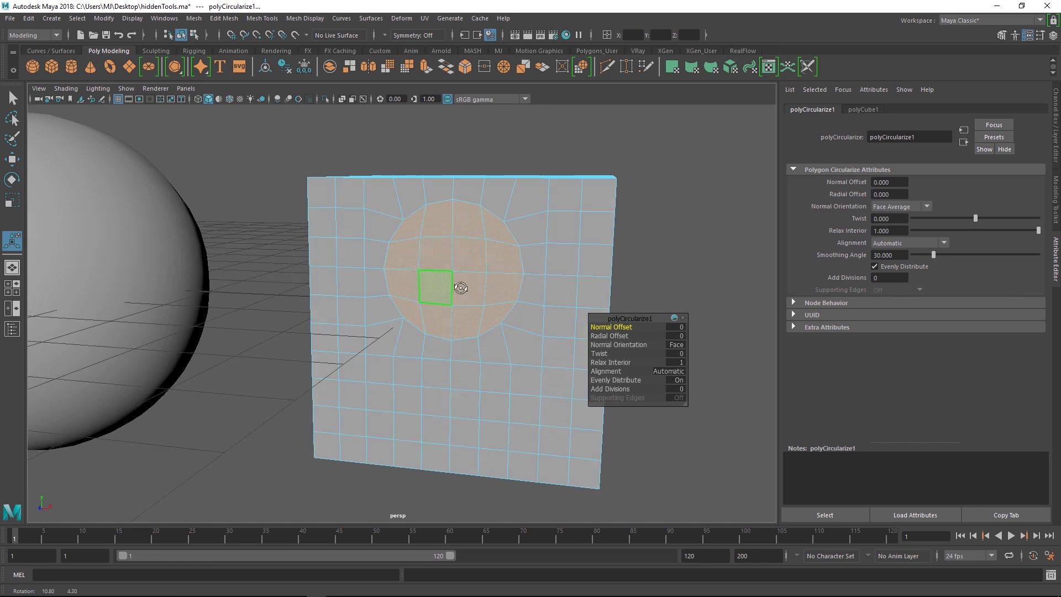
Extrude the circular faces and scale them slightly inward to form a narrow rim.
{"action": "key", "text": "ctrl+e"}
{"action": "key", "text": "r"}
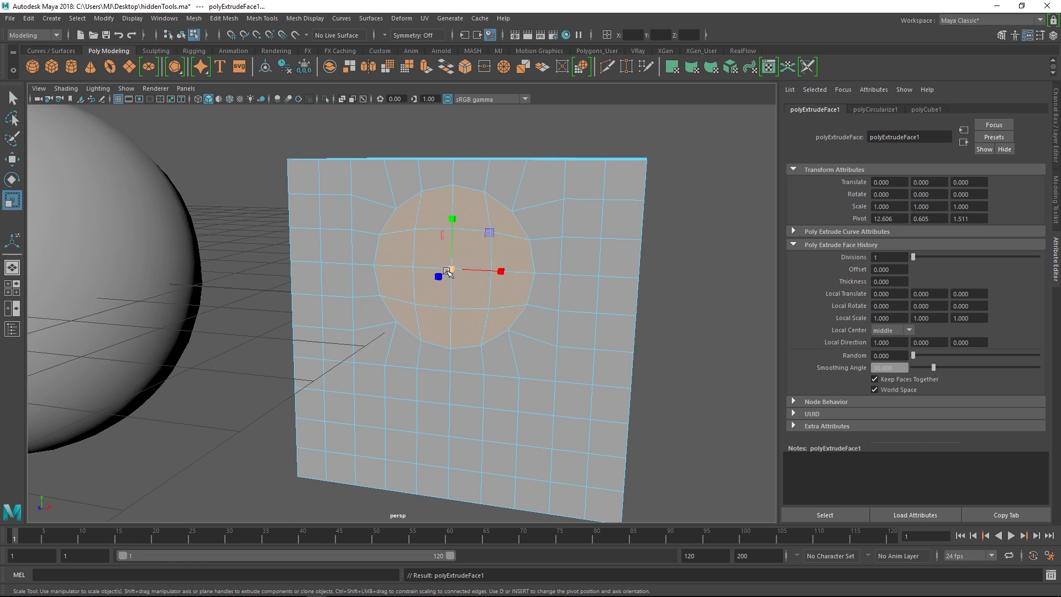
{"action": "left_click_drag", "start_coordinate": [450, 270], "coordinate": [453, 335]}
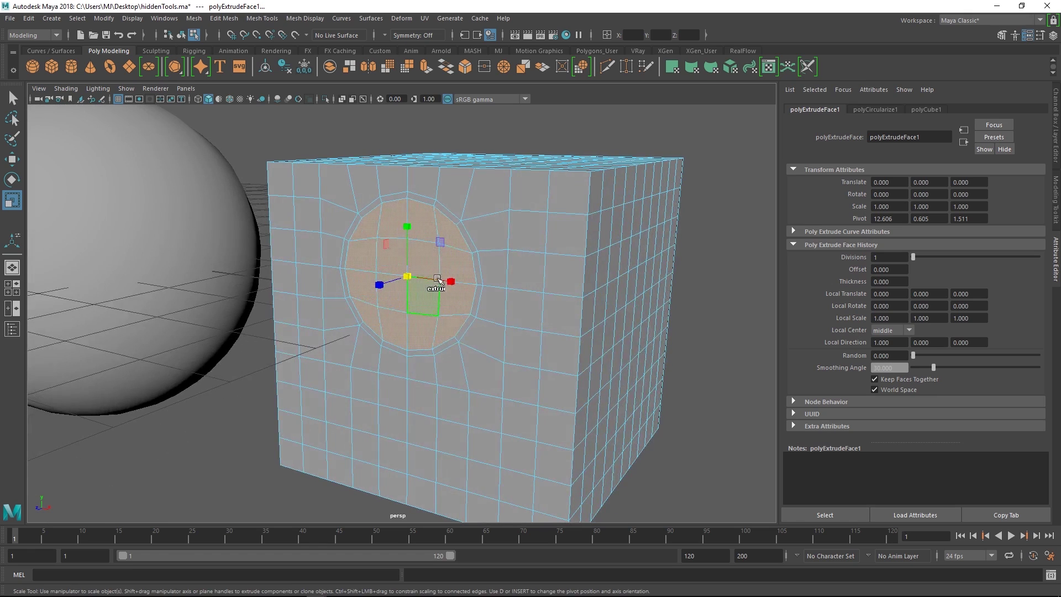
Extrude the circular faces again and move them into the cube to form a round hole.
{"action": "key", "text": "ctrl+e"}
{"action": "mouse_move", "coordinate": [356, 332]}
{"action": "left_mouse_down", "text": "alt"}
{"action": "mouse_move", "coordinate": [327, 342]}
{"action": "mouse_move", "coordinate": [343, 332]}
{"action": "left_mouse_up", "text": "alt"}
{"action": "key", "text": "w"}
{"action": "right_click_drag", "start_coordinate": [343, 329], "coordinate": [330, 331], "text": "ctrl+shift"}
{"action": "left_click_drag", "start_coordinate": [330, 334], "coordinate": [471, 287]}
Insert a supporting edge loop just inside the hole's rim with Multi-Cut, and leave the tool.
{"action": "key", "text": "ctrl+shift+x"}
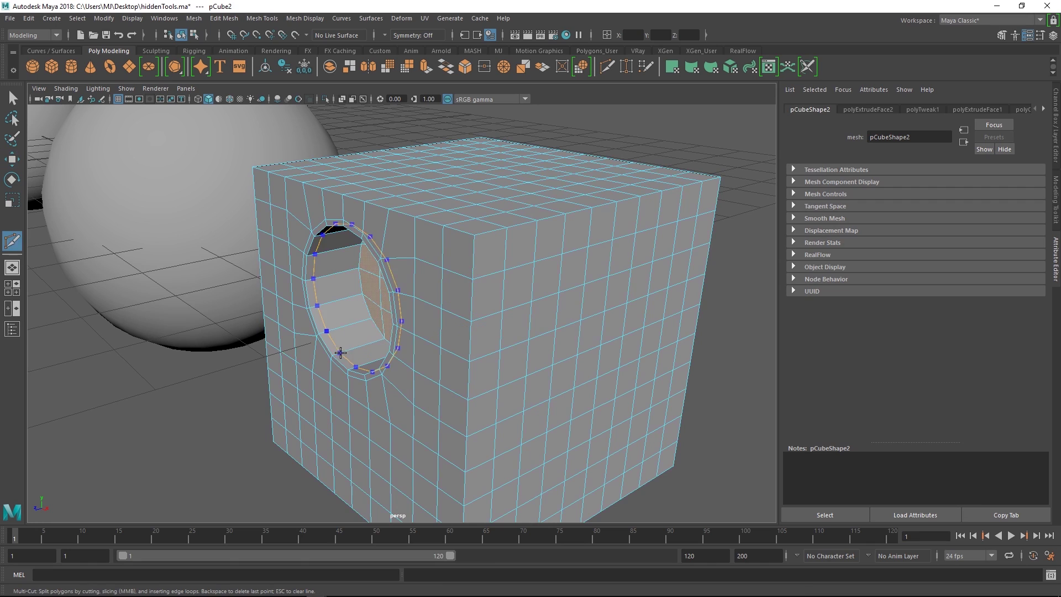
{"action": "left_click", "coordinate": [341, 353], "text": "ctrl"}
{"action": "left_click_drag", "start_coordinate": [403, 359], "coordinate": [521, 251], "text": "alt"}
{"action": "key", "text": "q"}
Show the cube in smooth mesh preview and clear the selection to inspect the round hole.
{"action": "left_click", "coordinate": [503, 263]}
{"action": "key", "text": "3"}
{"action": "left_click", "coordinate": [695, 259]}
{"action": "scroll", "coordinate": [553, 271], "scroll_direction": "down", "scroll_amount": 3}
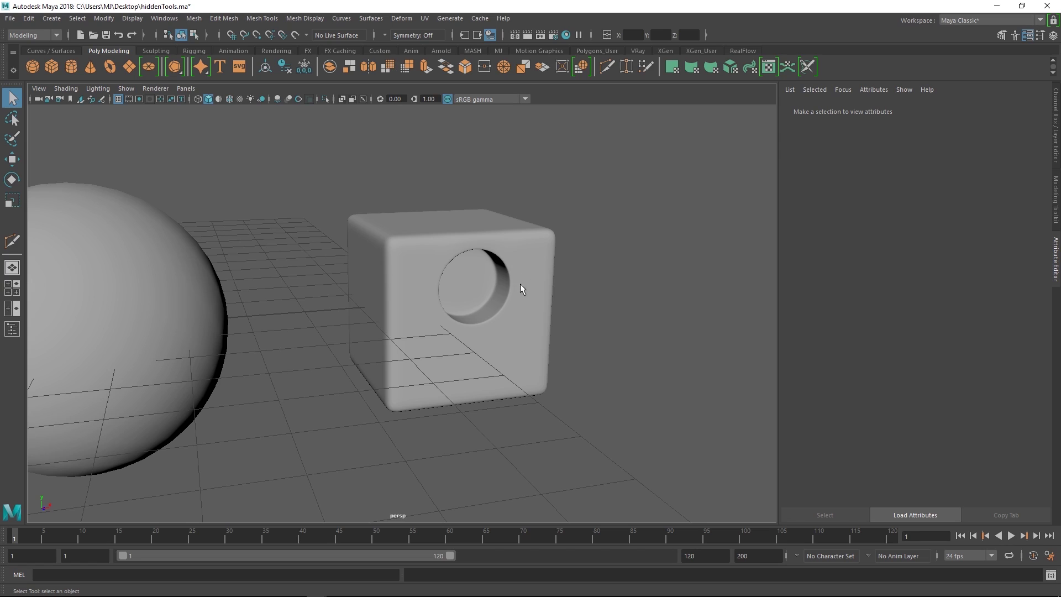
{"action": "right_click_drag", "start_coordinate": [529, 303], "coordinate": [452, 296], "text": "alt"}
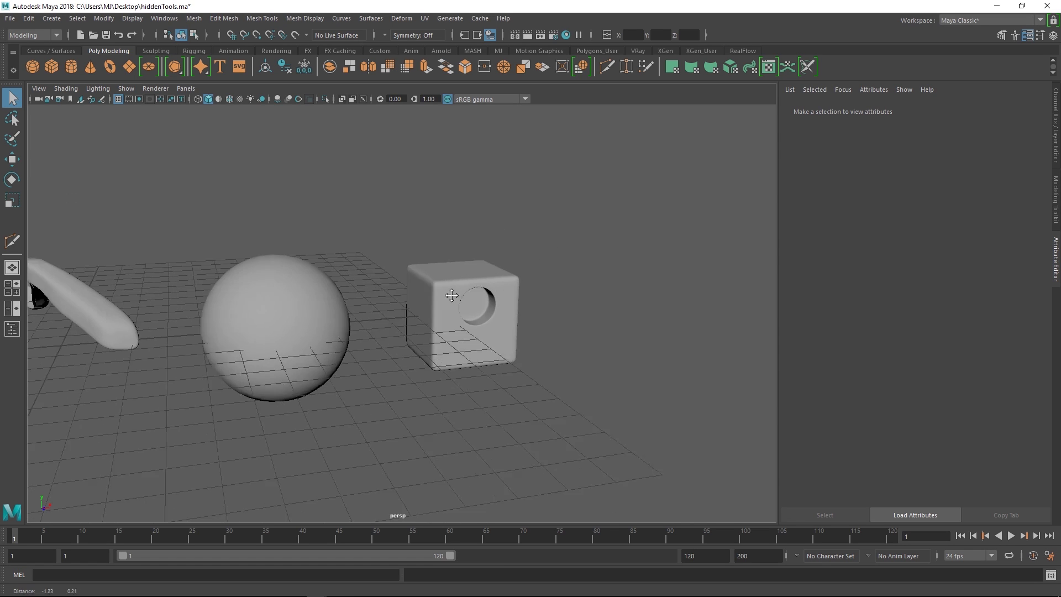
{"action": "left_click_drag", "start_coordinate": [452, 296], "coordinate": [414, 300], "text": "alt"}
{"action": "middle_click_drag", "start_coordinate": [414, 300], "coordinate": [516, 317], "text": "alt"}
{"action": "right_click_drag", "start_coordinate": [516, 316], "coordinate": [464, 324], "text": "alt"}
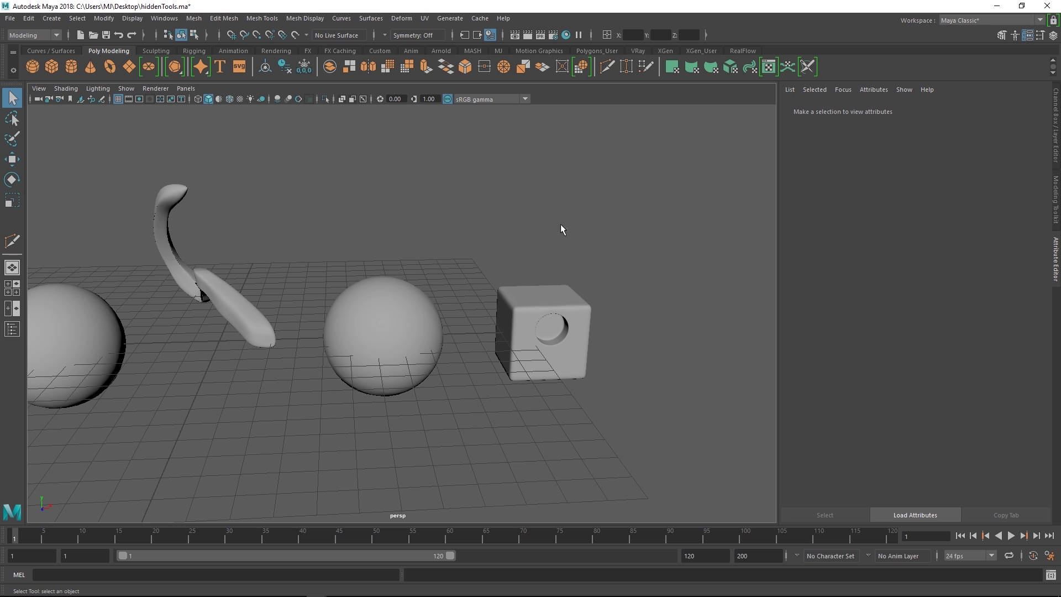
Select the cube with the hole and turn off its smooth mesh preview.
{"action": "middle_click_drag", "start_coordinate": [560, 224], "coordinate": [479, 212], "text": "alt"}
{"action": "right_click_drag", "start_coordinate": [479, 213], "coordinate": [521, 362], "text": "alt"}
{"action": "middle_click_drag", "start_coordinate": [521, 363], "coordinate": [390, 361], "text": "alt"}
{"action": "right_click_drag", "start_coordinate": [389, 361], "coordinate": [492, 367], "text": "alt"}
{"action": "left_click", "coordinate": [491, 368]}
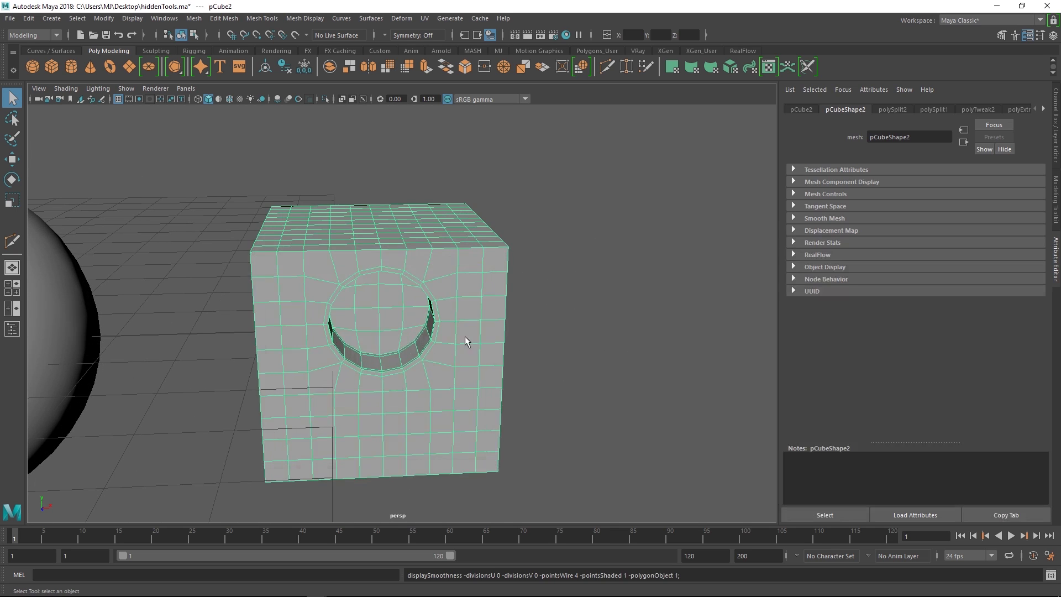
{"action": "left_click_drag", "start_coordinate": [464, 338], "coordinate": [422, 338], "text": "alt"}
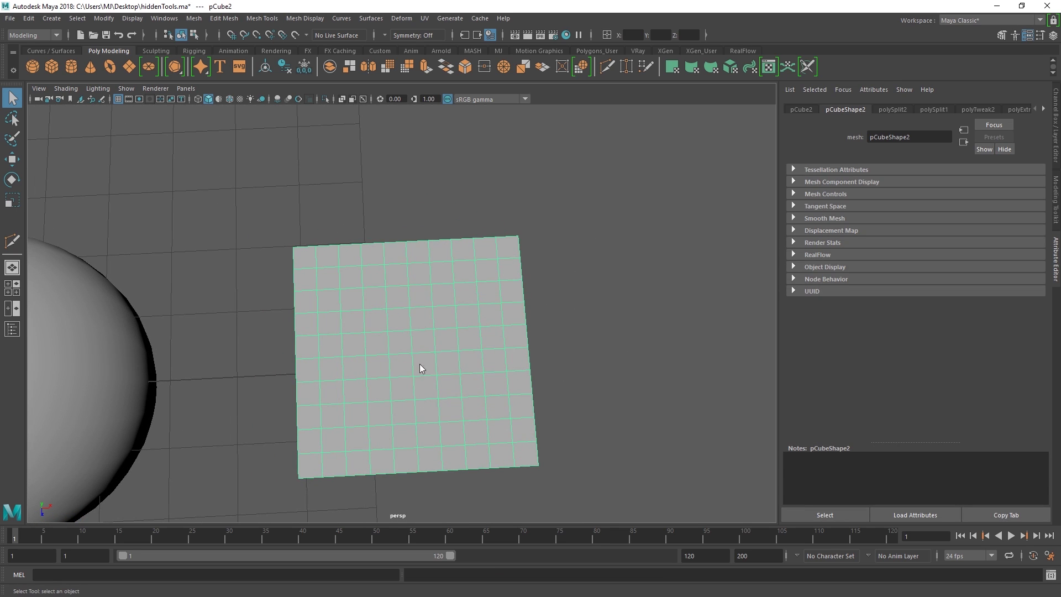
Switch the cube to face mode, return it to object mode, and switch to face mode again.
{"action": "right_click", "coordinate": [411, 267]}
{"action": "left_click", "coordinate": [411, 297]}
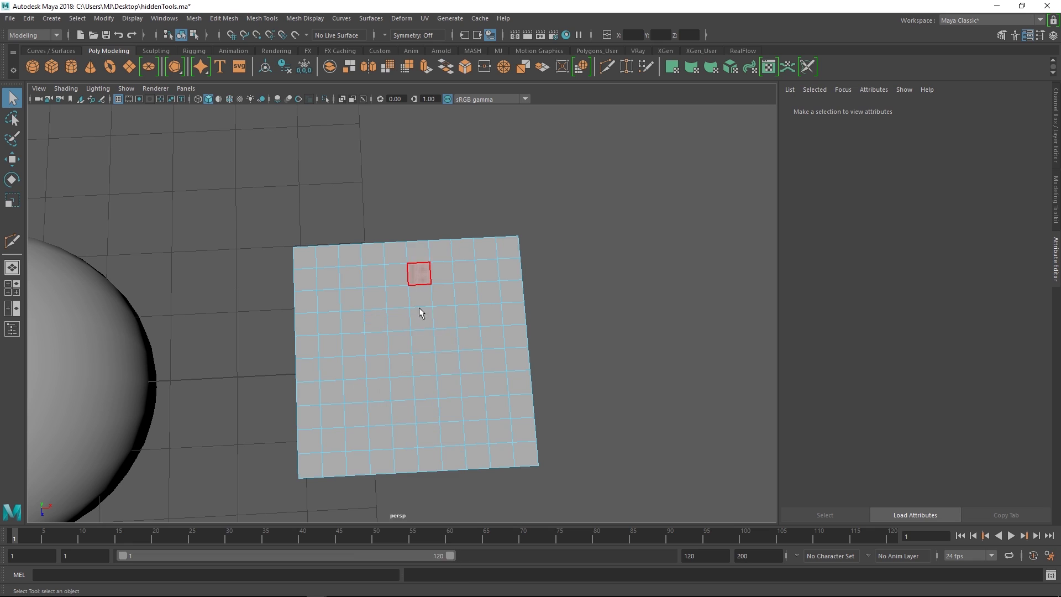
{"action": "right_click", "coordinate": [421, 267]}
{"action": "left_click", "coordinate": [490, 254]}
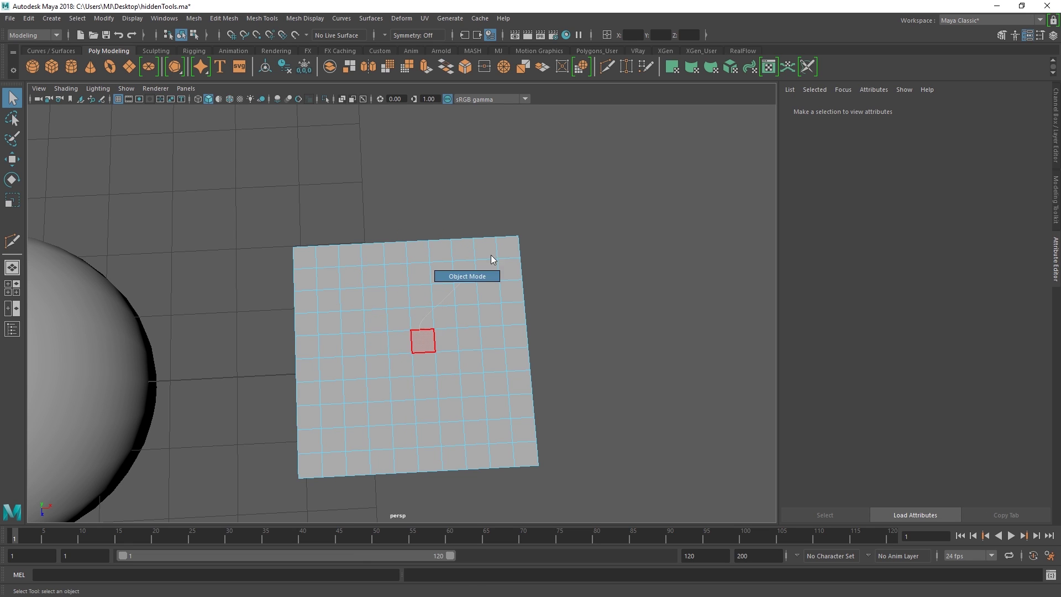
{"action": "right_click", "coordinate": [433, 268]}
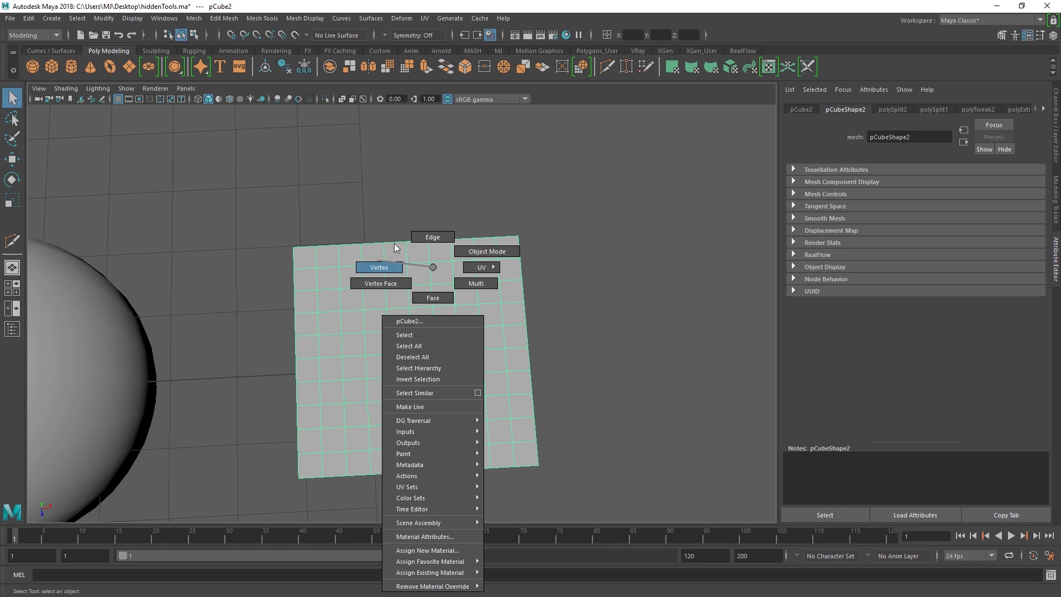
{"action": "left_click", "coordinate": [431, 297]}
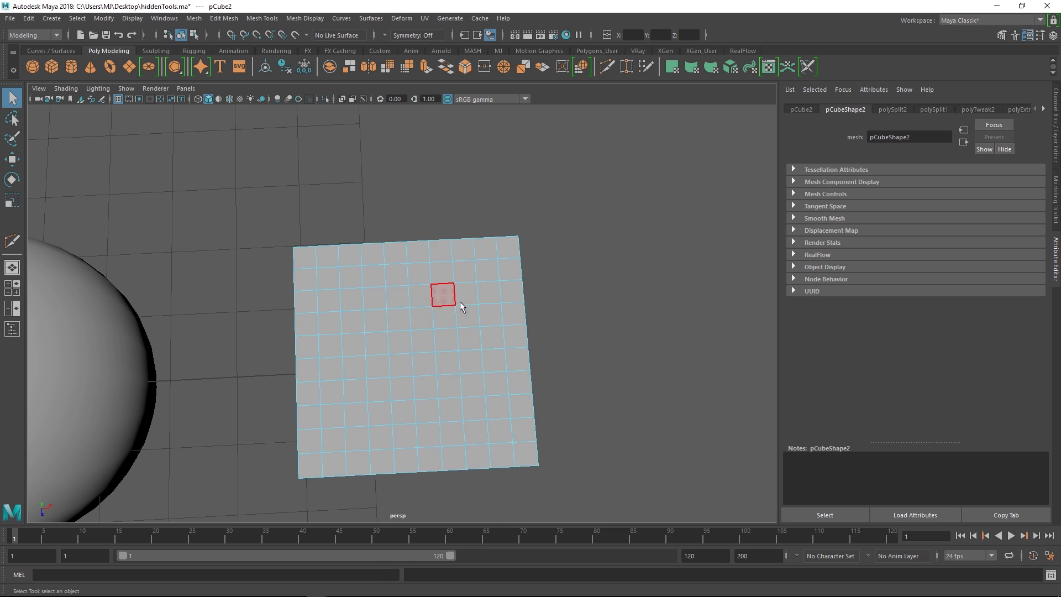
Circularize a square block of faces at the centre of the cube's top and twist the resulting circle.
{"action": "mouse_move", "coordinate": [403, 352]}
{"action": "left_mouse_down"}
{"action": "mouse_move", "coordinate": [445, 310]}
{"action": "mouse_move", "coordinate": [439, 322]}
{"action": "left_mouse_up"}
{"action": "right_click", "coordinate": [438, 327], "text": "shift"}
{"action": "left_click", "coordinate": [442, 413]}
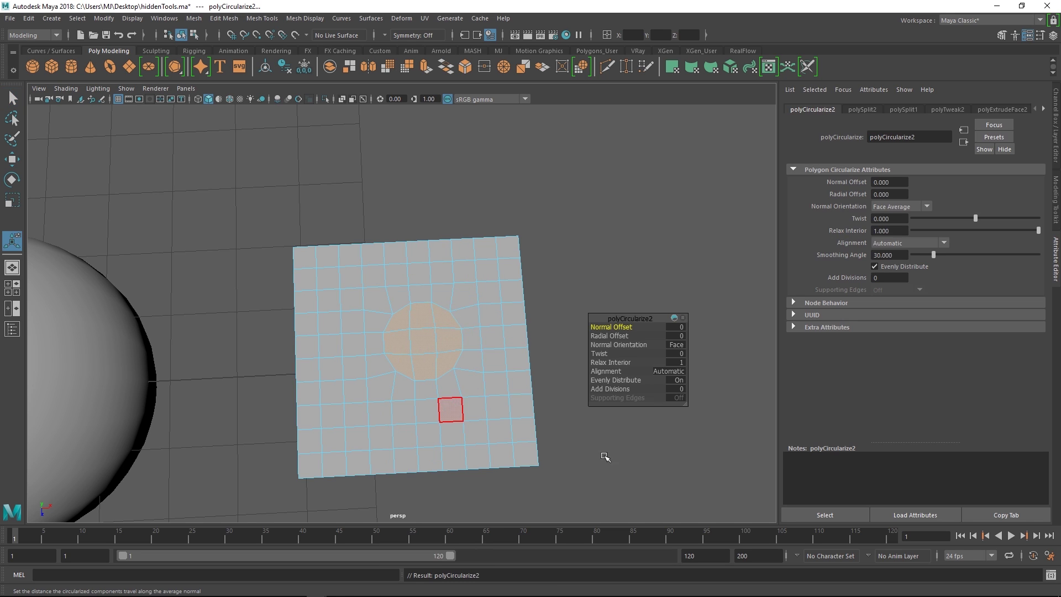
{"action": "mouse_move", "coordinate": [976, 218]}
{"action": "left_mouse_down"}
{"action": "mouse_move", "coordinate": [965, 218]}
{"action": "mouse_move", "coordinate": [985, 208]}
{"action": "left_mouse_up"}
Return the cube to object mode and clear the selection.
{"action": "left_click_drag", "start_coordinate": [464, 357], "coordinate": [453, 330], "text": "alt"}
{"action": "right_click_drag", "start_coordinate": [454, 330], "coordinate": [507, 284]}
{"action": "scroll", "coordinate": [490, 256], "scroll_direction": "down", "scroll_amount": 8}
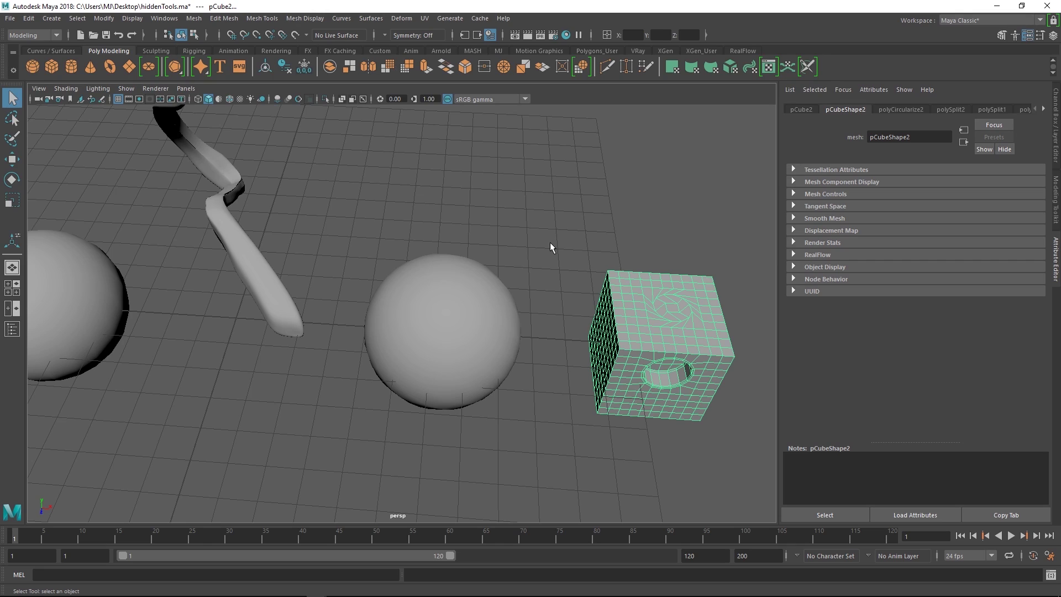
{"action": "left_click_drag", "start_coordinate": [507, 310], "coordinate": [463, 283], "text": "alt"}
{"action": "left_click", "coordinate": [468, 278]}
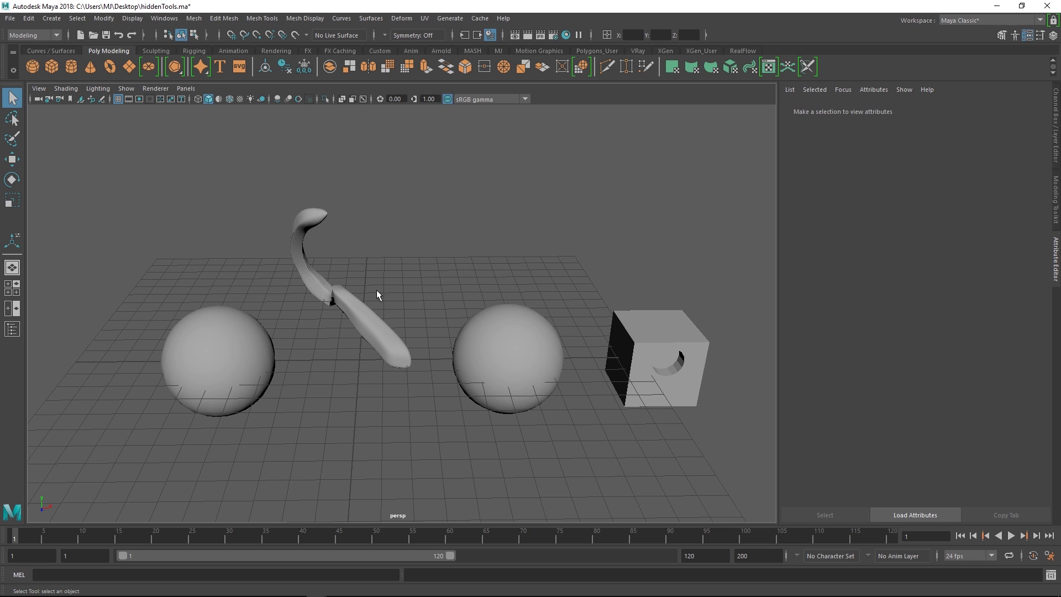
Open the Hotkey Editor and view the command categories that hotkeys can be edited for.
{"action": "middle_click_drag", "start_coordinate": [376, 289], "coordinate": [434, 283], "text": "alt"}
{"action": "left_click", "coordinate": [164, 18]}
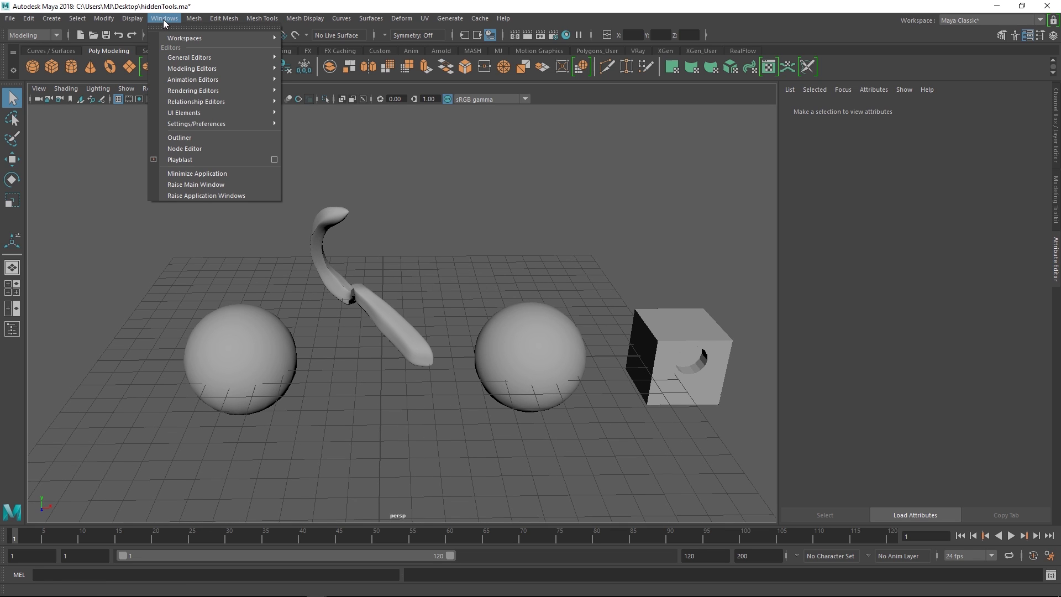
{"action": "mouse_move", "coordinate": [221, 124]}
{"action": "left_click", "coordinate": [320, 146]}
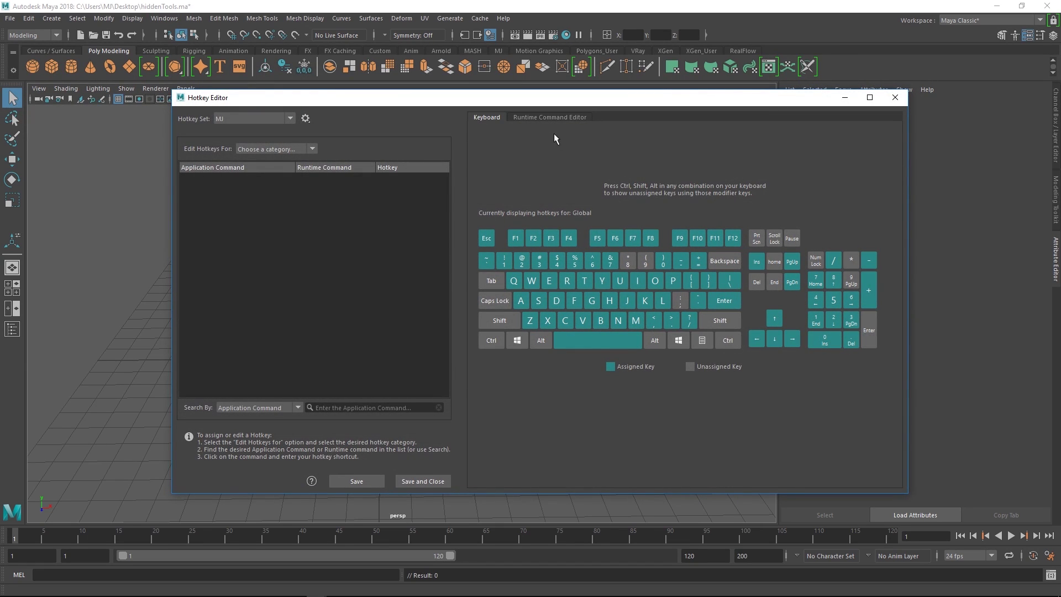
{"action": "left_click_drag", "start_coordinate": [586, 105], "coordinate": [556, 94]}
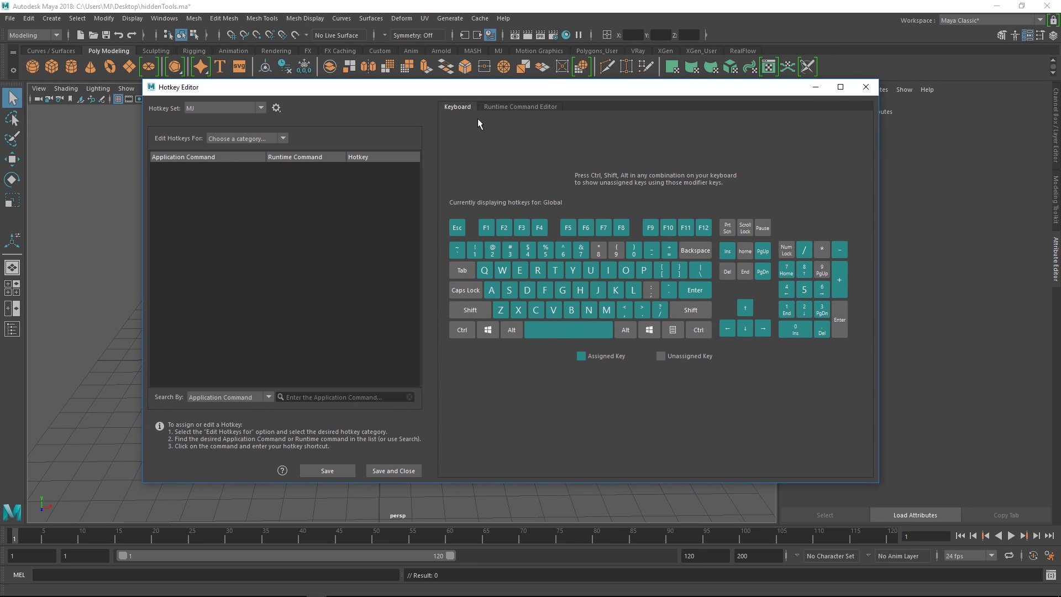
{"action": "left_click", "coordinate": [266, 139]}
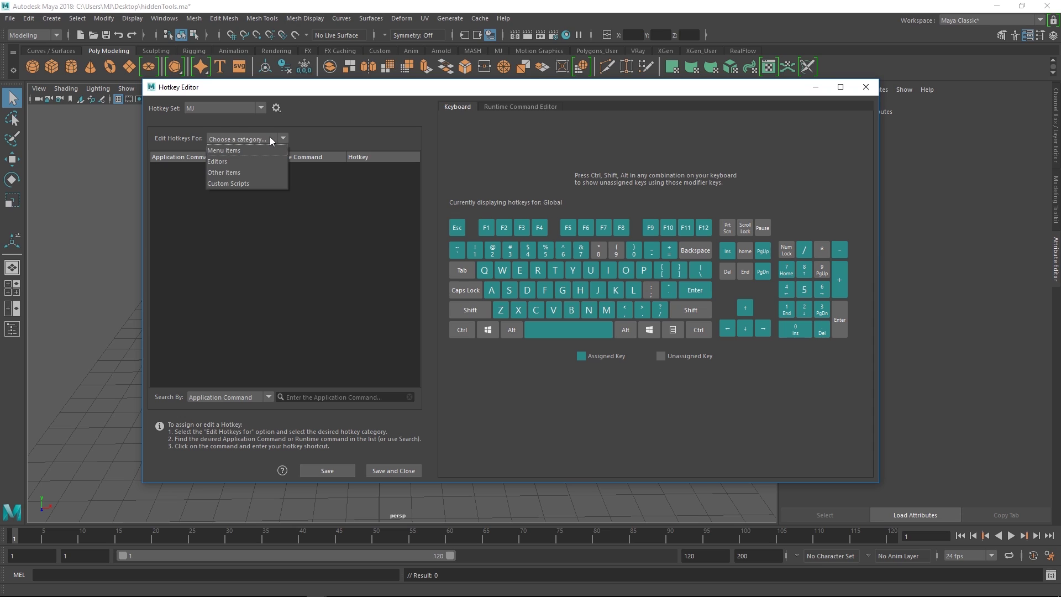
{"action": "left_click", "coordinate": [303, 126]}
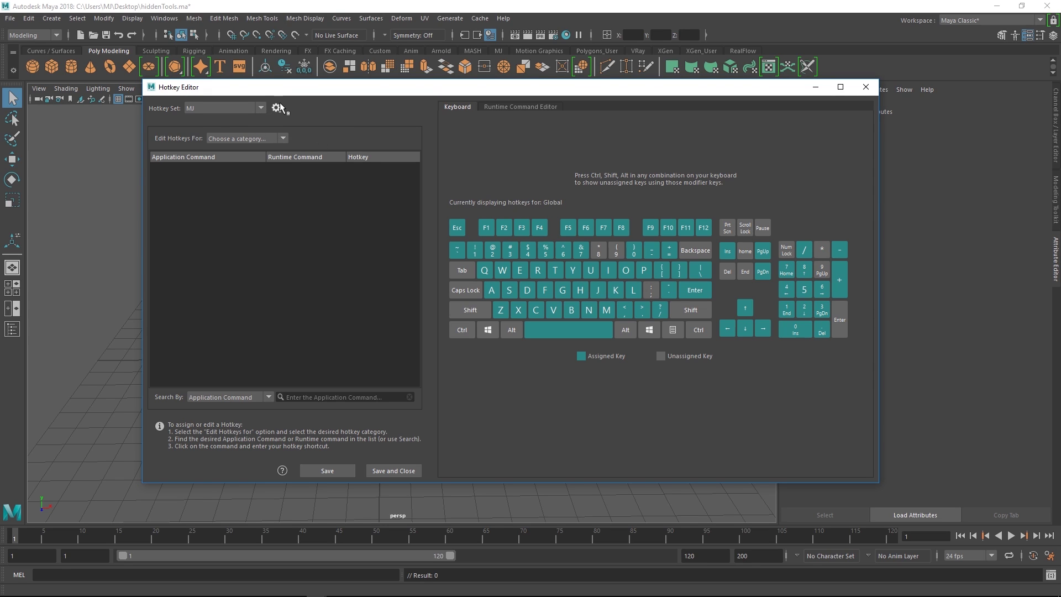
Switch to the Maya Default hotkey set and duplicate it as a new set named test.
{"action": "left_click", "coordinate": [243, 108]}
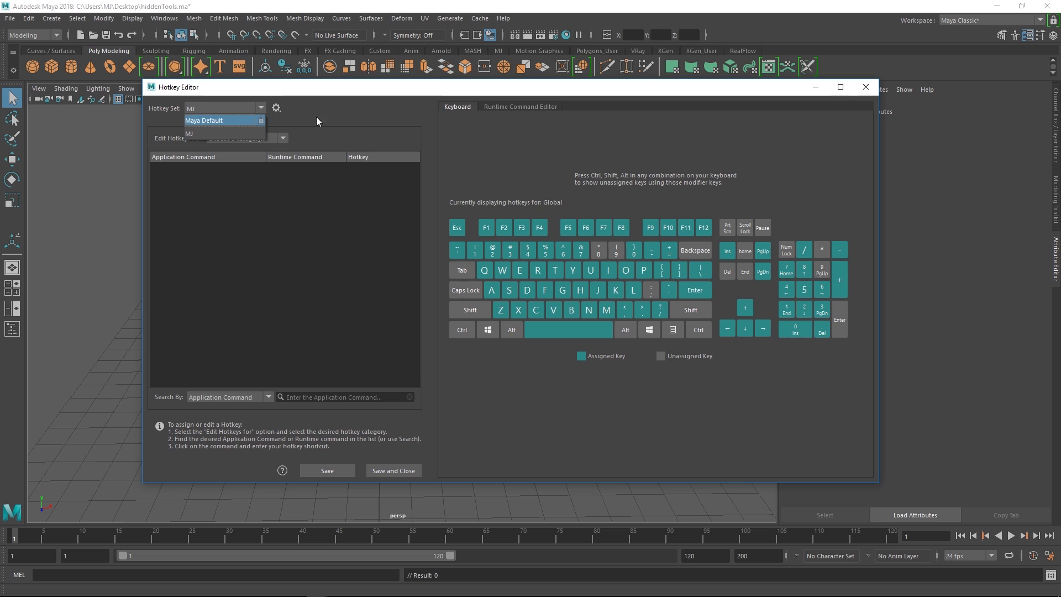
{"action": "left_click", "coordinate": [223, 108]}
{"action": "left_click", "coordinate": [237, 110]}
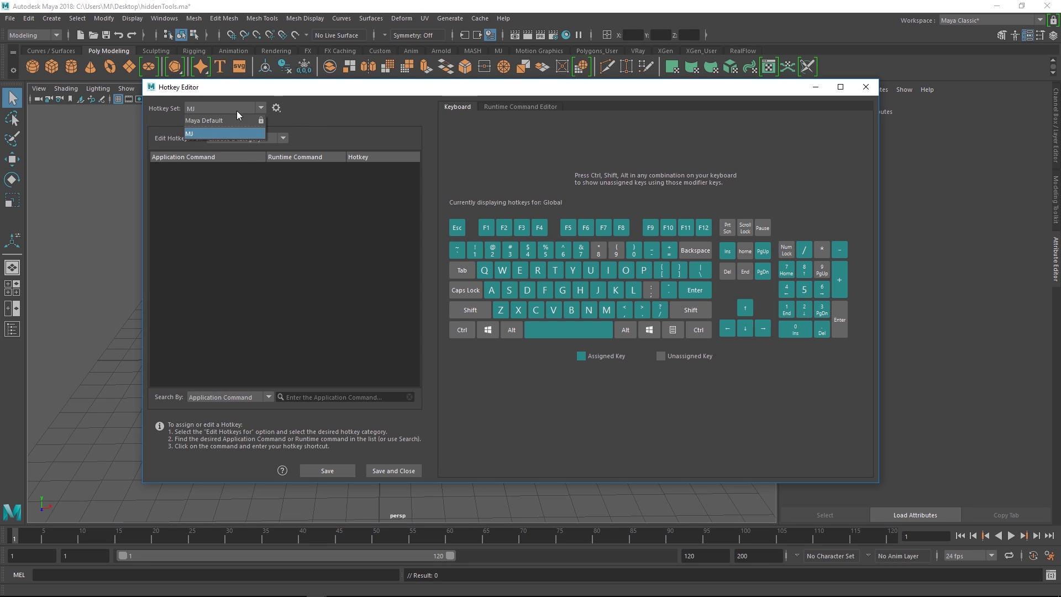
{"action": "left_click", "coordinate": [233, 121]}
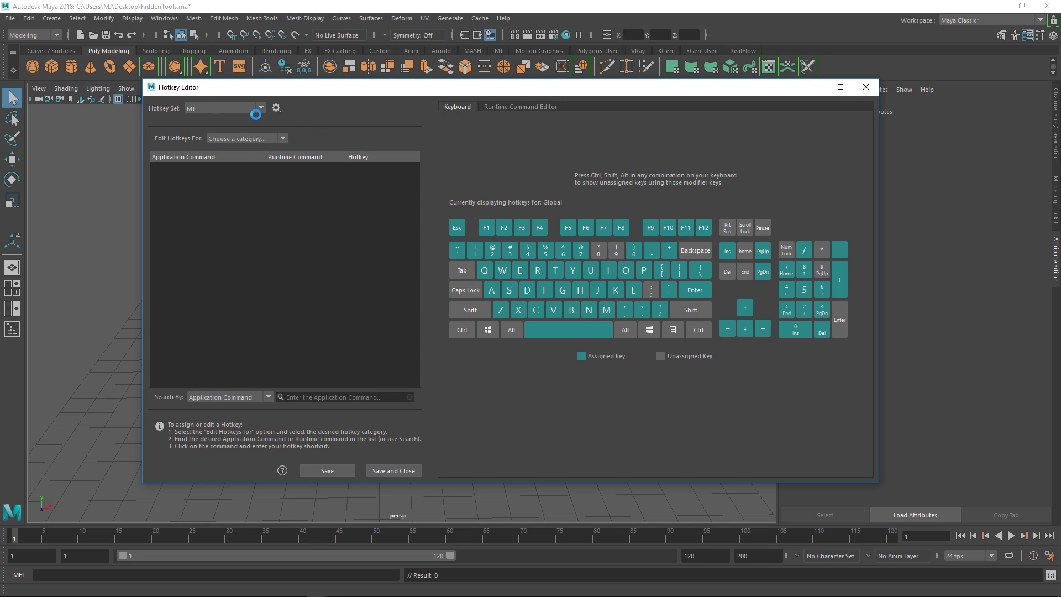
{"action": "left_click", "coordinate": [276, 108]}
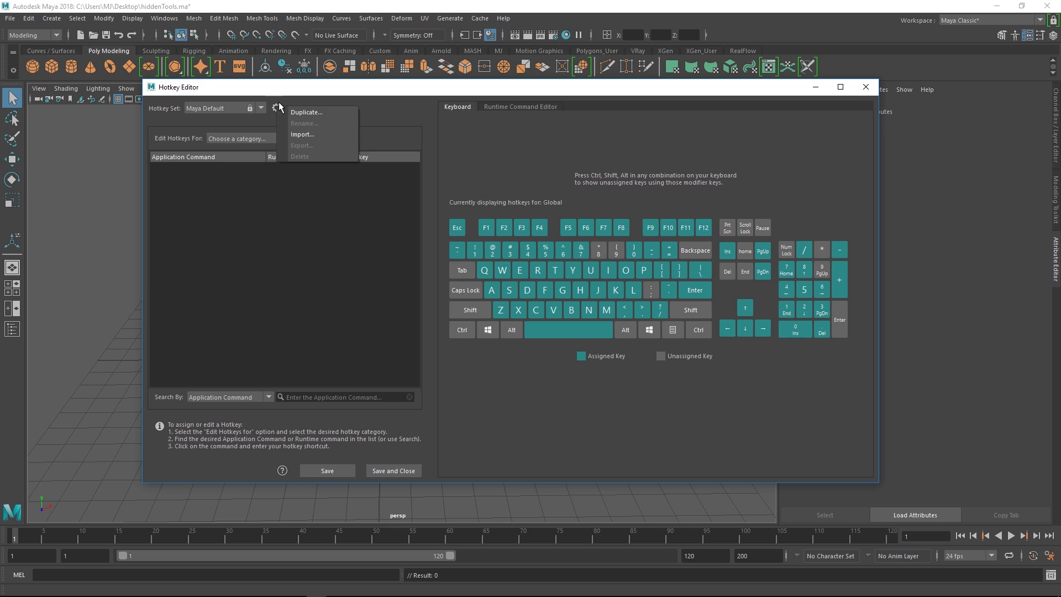
{"action": "left_click", "coordinate": [302, 114]}
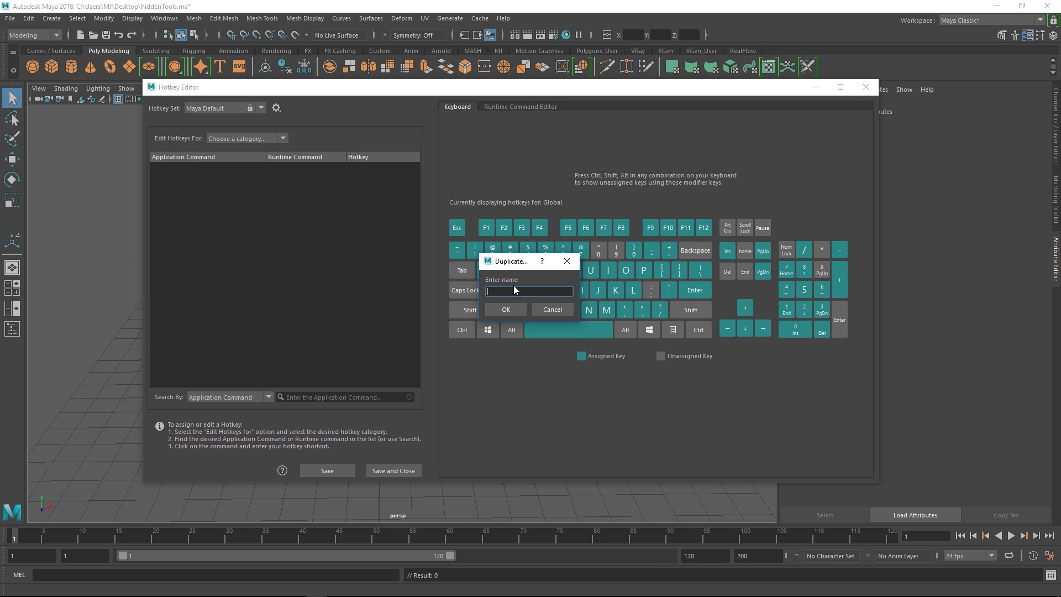
{"action": "key", "text": "Return"}
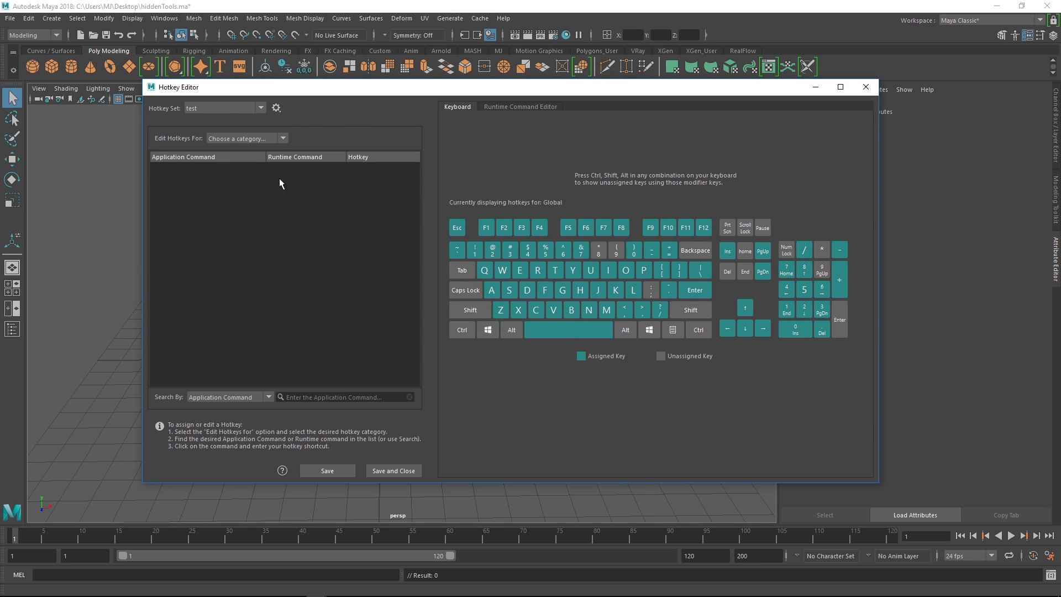
Look through the available hotkey sets and make MJ the active set.
{"action": "left_click", "coordinate": [233, 138]}
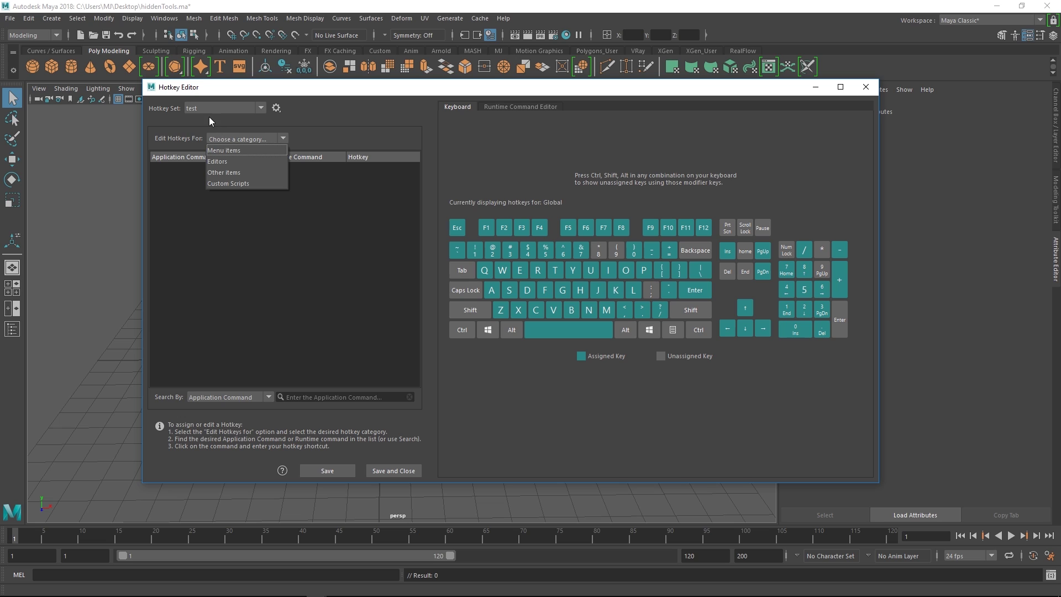
{"action": "left_click", "coordinate": [211, 118]}
{"action": "left_click", "coordinate": [205, 107]}
{"action": "left_click", "coordinate": [205, 108]}
{"action": "left_click", "coordinate": [208, 108]}
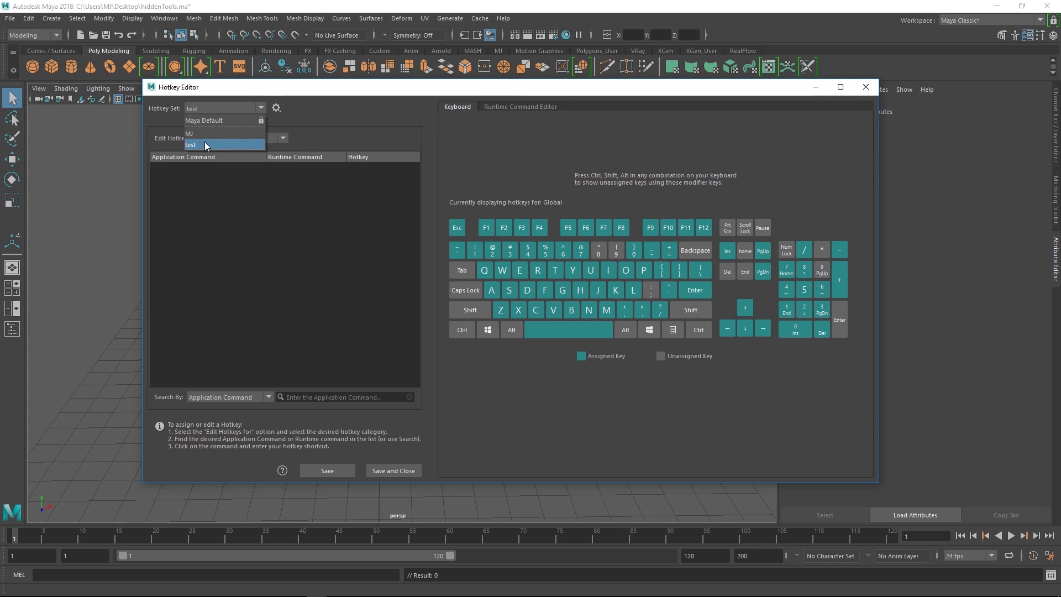
{"action": "left_click", "coordinate": [205, 145]}
{"action": "left_click", "coordinate": [208, 110]}
{"action": "left_click", "coordinate": [199, 134]}
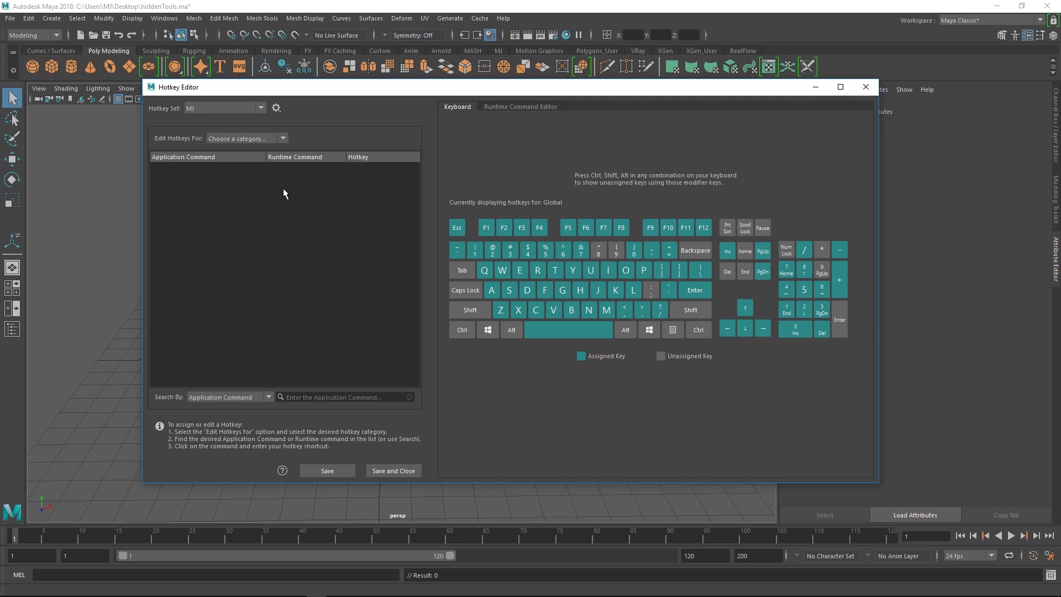
Show the Custom Scripts hotkeys with the User group expanded, and close the Hotkey Editor after reviewing them.
{"action": "left_click", "coordinate": [258, 138]}
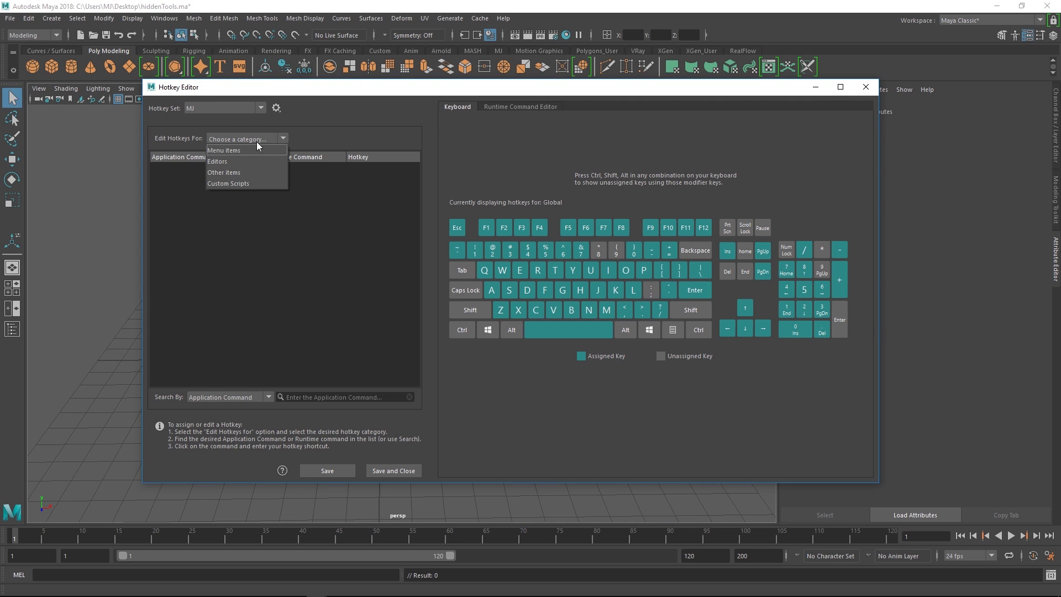
{"action": "left_click", "coordinate": [252, 178]}
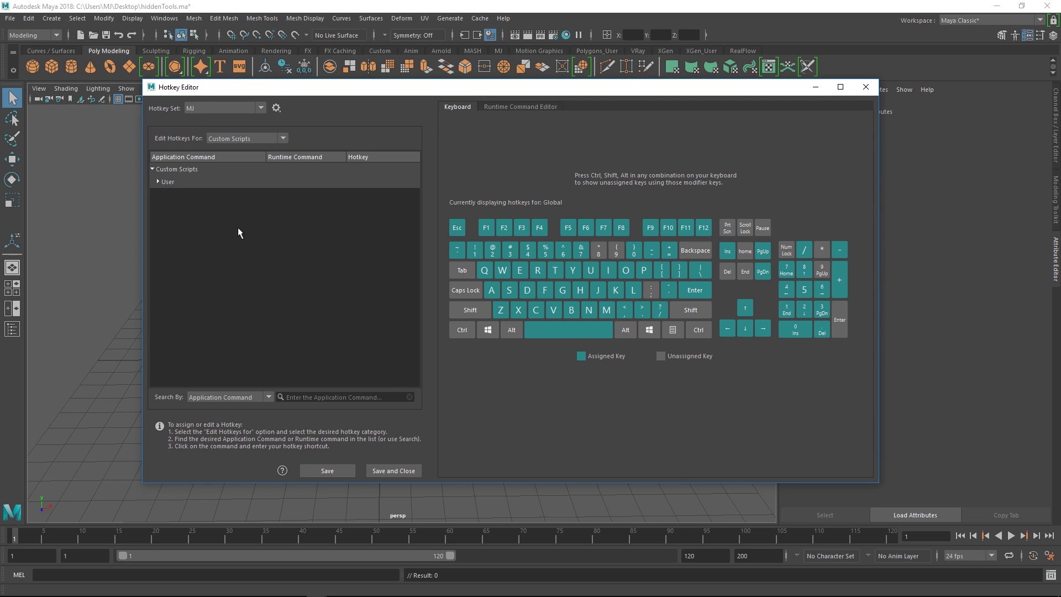
{"action": "left_click", "coordinate": [157, 182]}
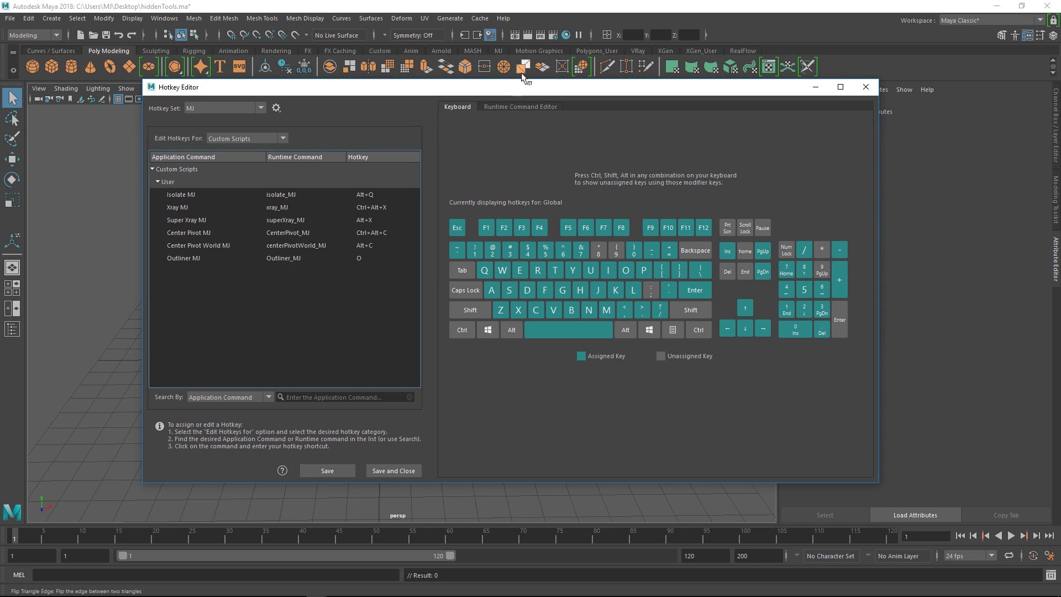
{"action": "left_click_drag", "start_coordinate": [513, 89], "coordinate": [310, 108]}
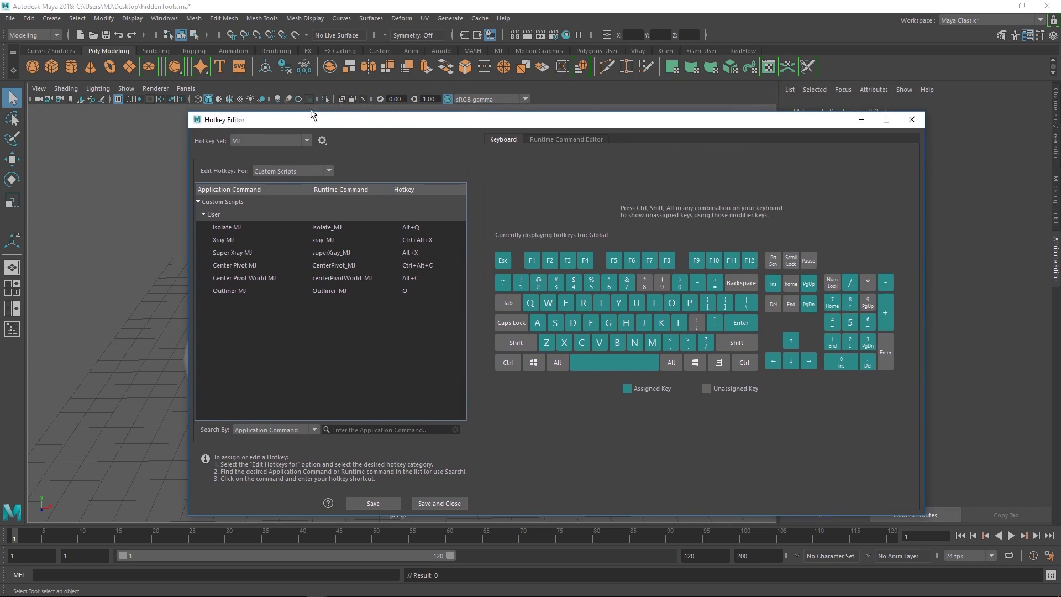
{"action": "left_click", "coordinate": [912, 120]}
Move the sphere nearest the cube so that it covers the end of the curved shape.
{"action": "left_click", "coordinate": [573, 335]}
{"action": "scroll", "coordinate": [573, 335], "scroll_direction": "down", "scroll_amount": 3}
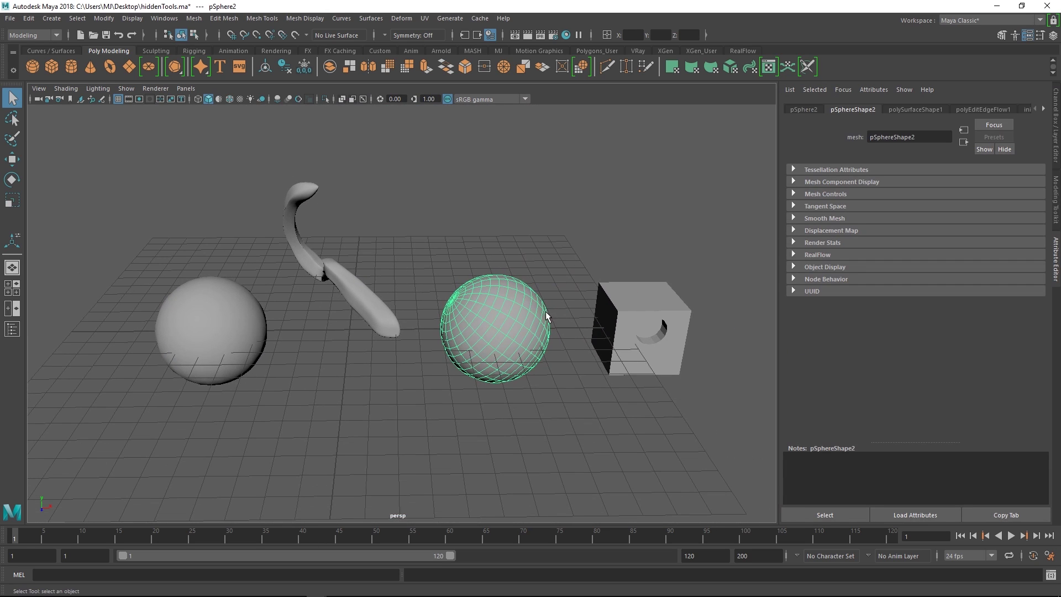
{"action": "key", "text": "w"}
{"action": "left_click_drag", "start_coordinate": [347, 337], "coordinate": [417, 317]}
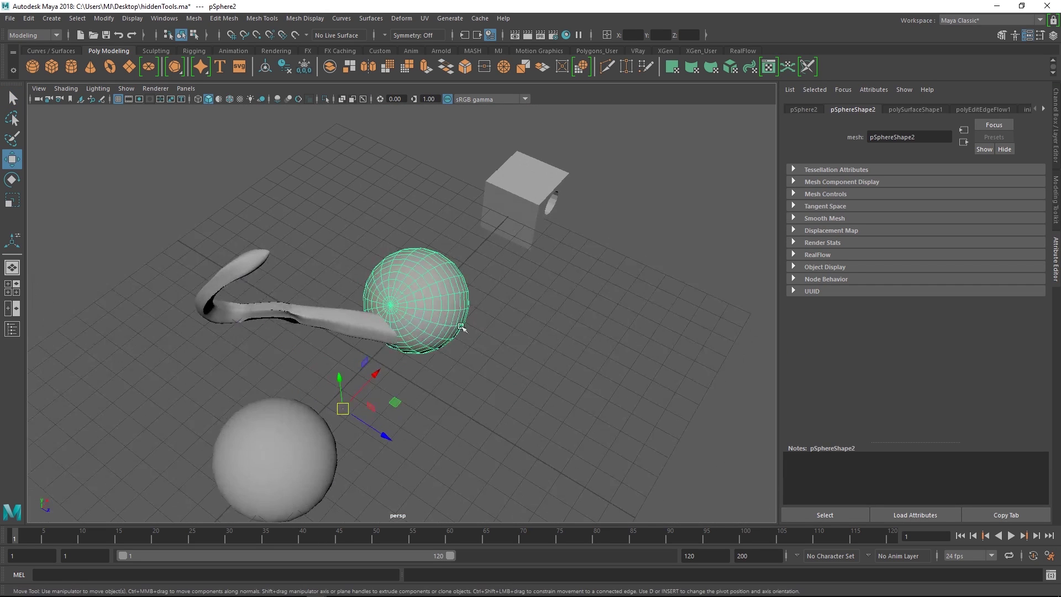
Move the other sphere up in front of the curved shape and clear the selection.
{"action": "left_click", "coordinate": [283, 452]}
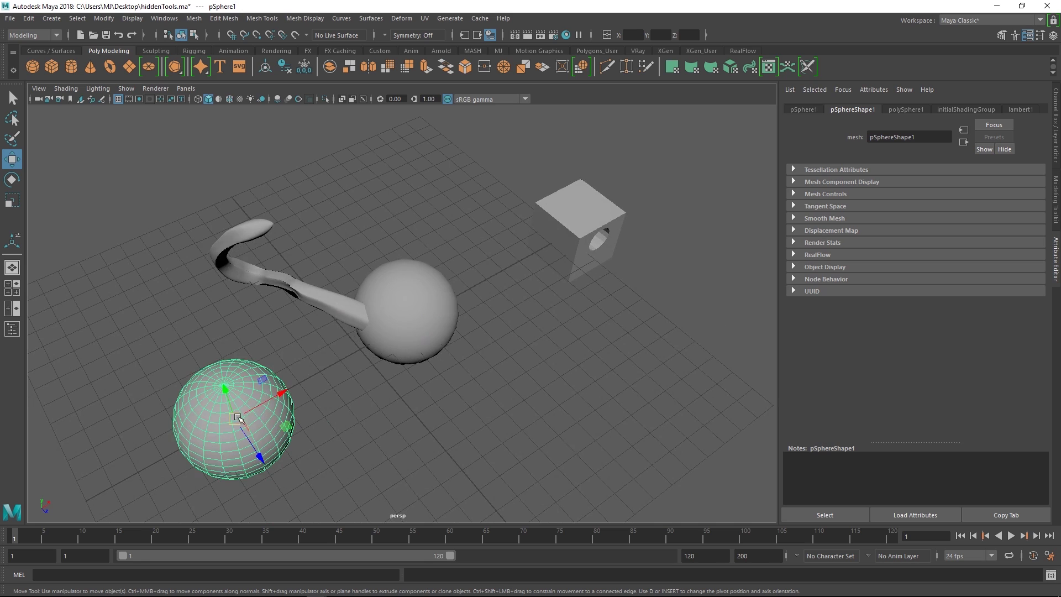
{"action": "left_click_drag", "start_coordinate": [235, 418], "coordinate": [307, 253]}
{"action": "left_click", "coordinate": [403, 248]}
{"action": "left_click_drag", "start_coordinate": [419, 273], "coordinate": [417, 285], "text": "alt"}
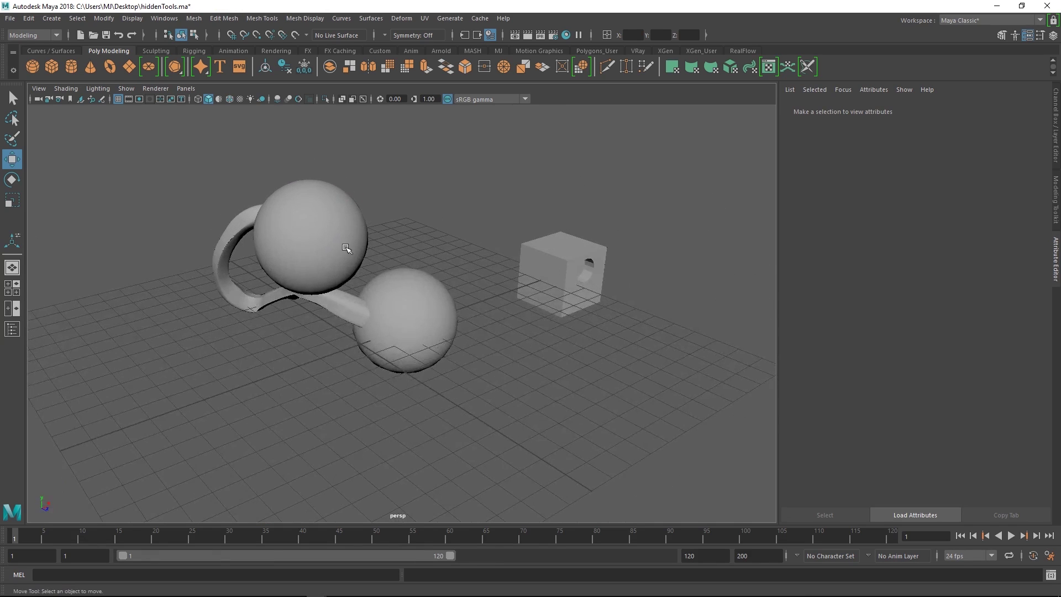
Isolate the raised sphere in the viewport and bring all objects back into view.
{"action": "left_click", "coordinate": [348, 249]}
{"action": "left_click_drag", "start_coordinate": [362, 246], "coordinate": [474, 299], "text": "alt"}
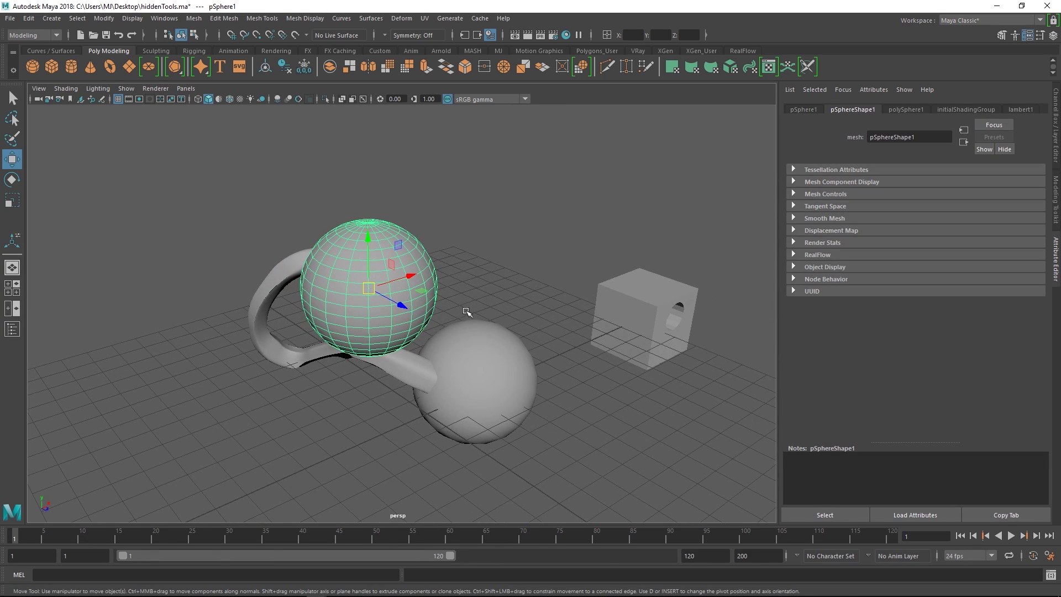
{"action": "key", "text": "ctrl+1"}
{"action": "key", "text": "ctrl+1"}
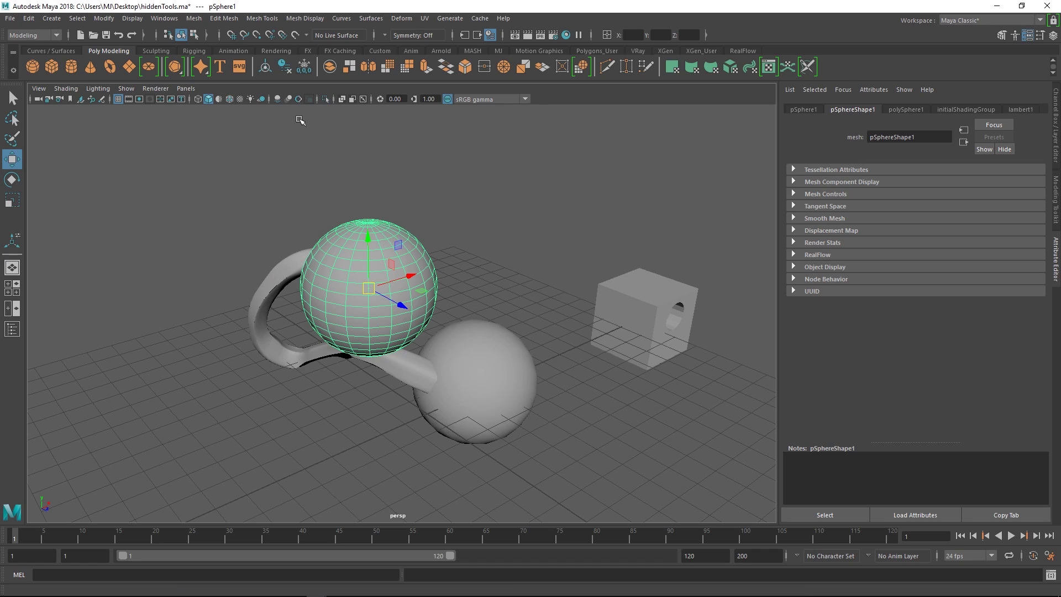
{"action": "key", "text": "ctrl+1"}
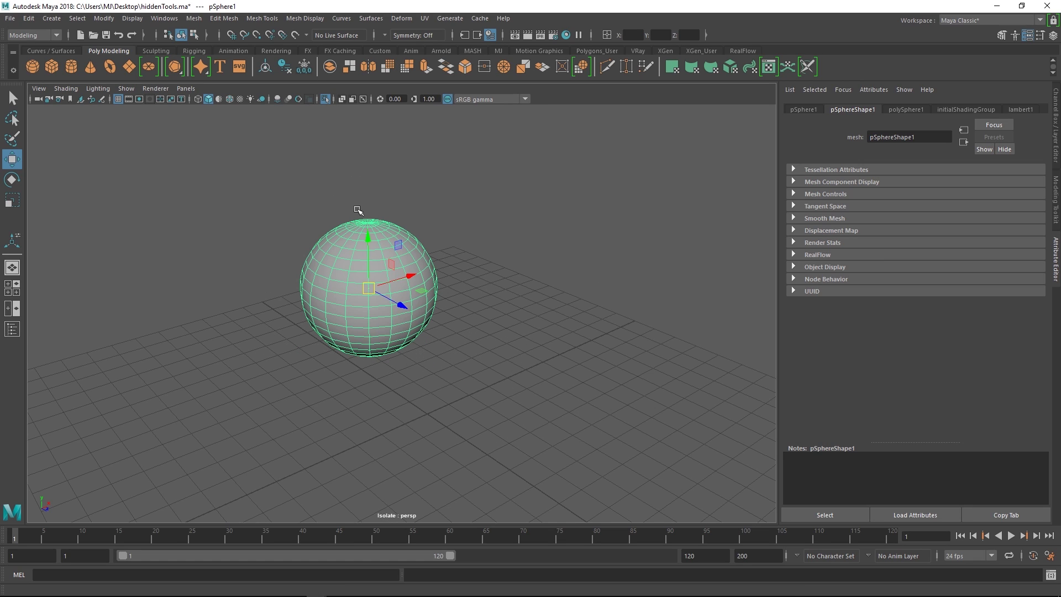
{"action": "key", "text": "ctrl+1"}
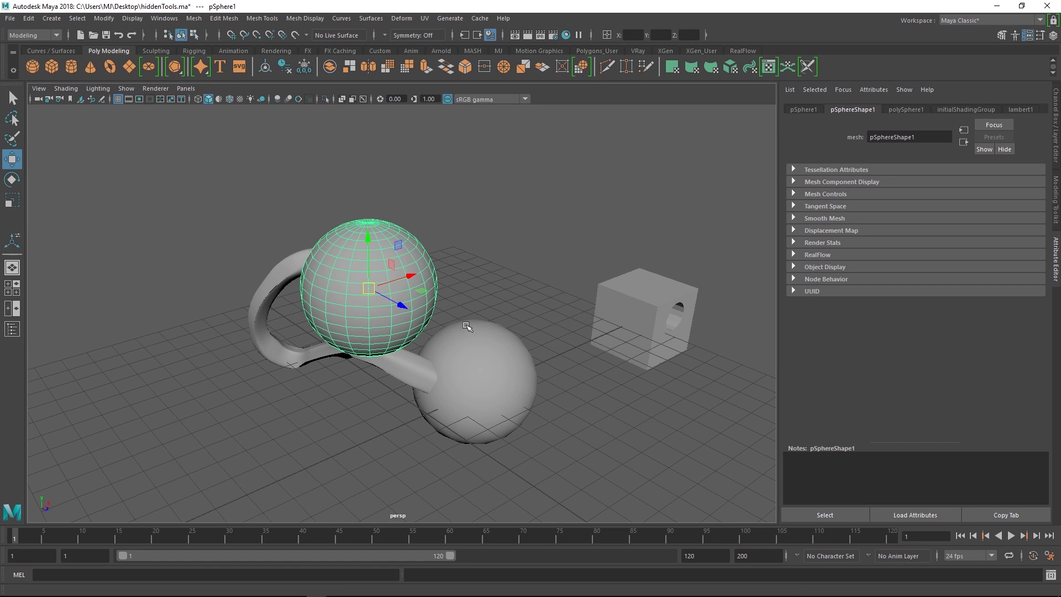
Isolate the curved shape in the viewport, show all objects again, and clear the selection.
{"action": "left_click", "coordinate": [474, 369]}
{"action": "left_click", "coordinate": [493, 298]}
{"action": "left_click", "coordinate": [416, 369]}
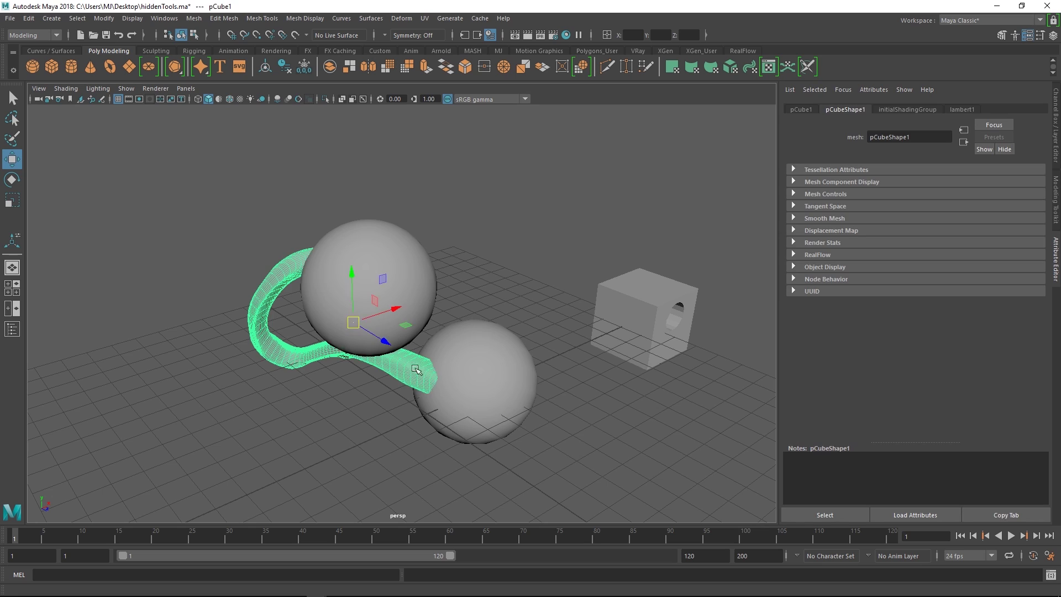
{"action": "key", "text": "ctrl+1"}
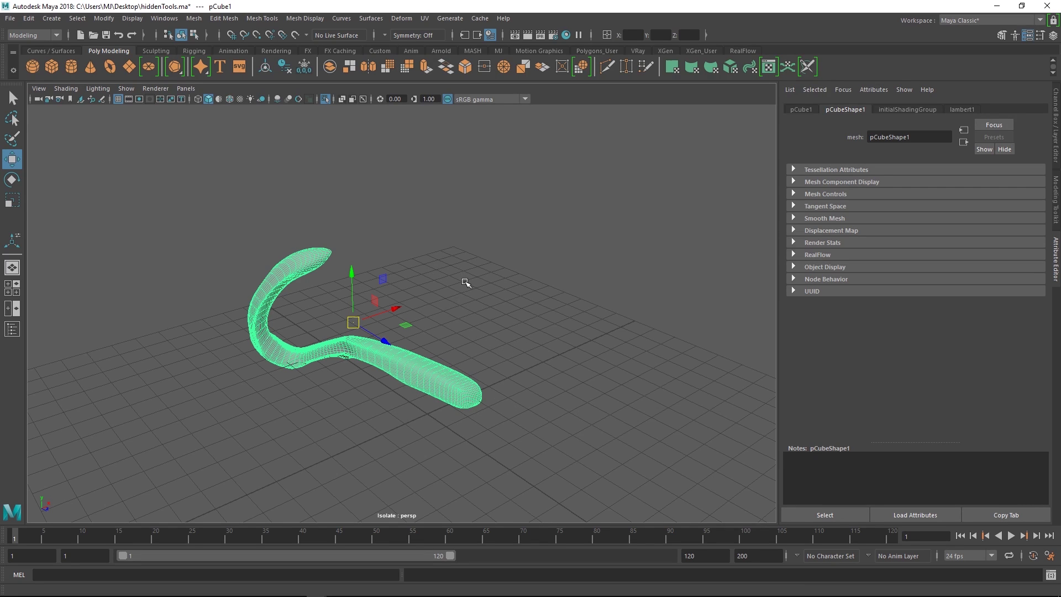
{"action": "key", "text": "ctrl+1"}
{"action": "left_click", "coordinate": [536, 304]}
Display the whole scene in X-ray to see the curved shape through the spheres, and turn X-ray off.
{"action": "left_click_drag", "start_coordinate": [535, 304], "coordinate": [481, 369], "text": "alt"}
{"action": "left_click_drag", "start_coordinate": [504, 331], "coordinate": [490, 311], "text": "alt"}
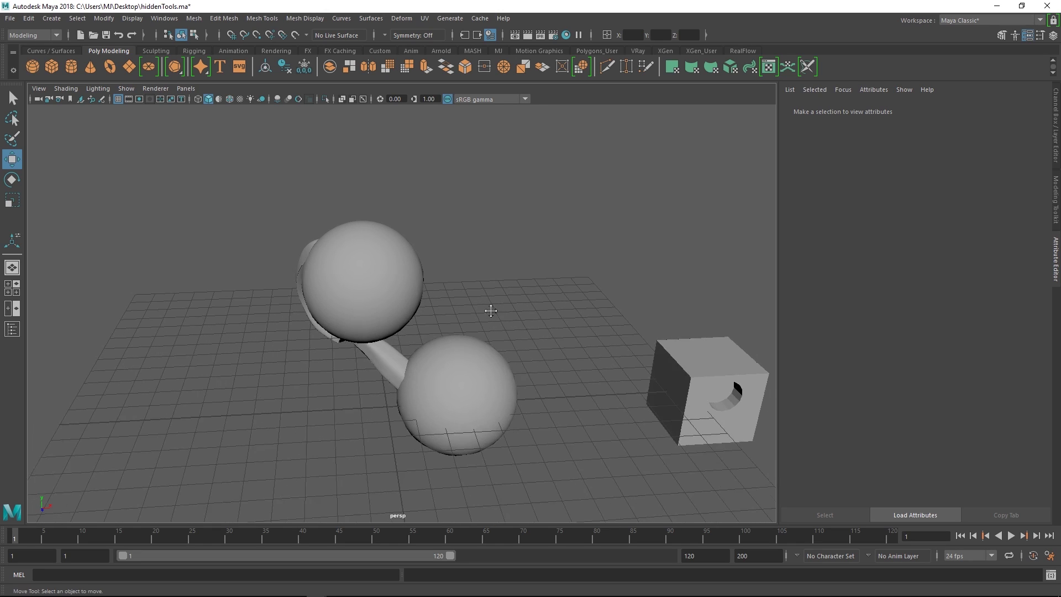
{"action": "middle_click_drag", "start_coordinate": [491, 310], "coordinate": [434, 304], "text": "alt"}
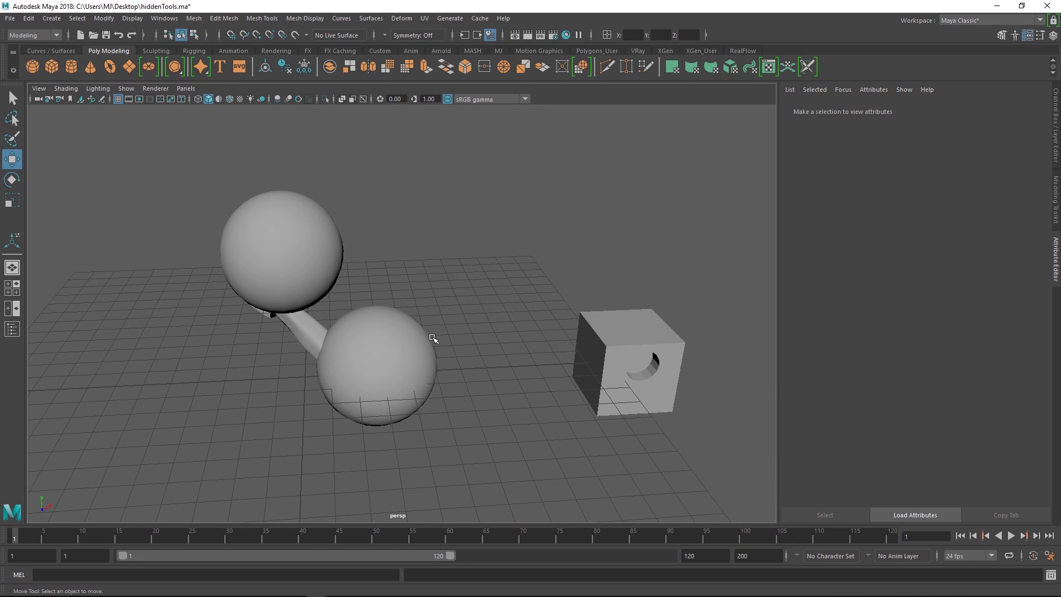
{"action": "key", "text": "alt+x"}
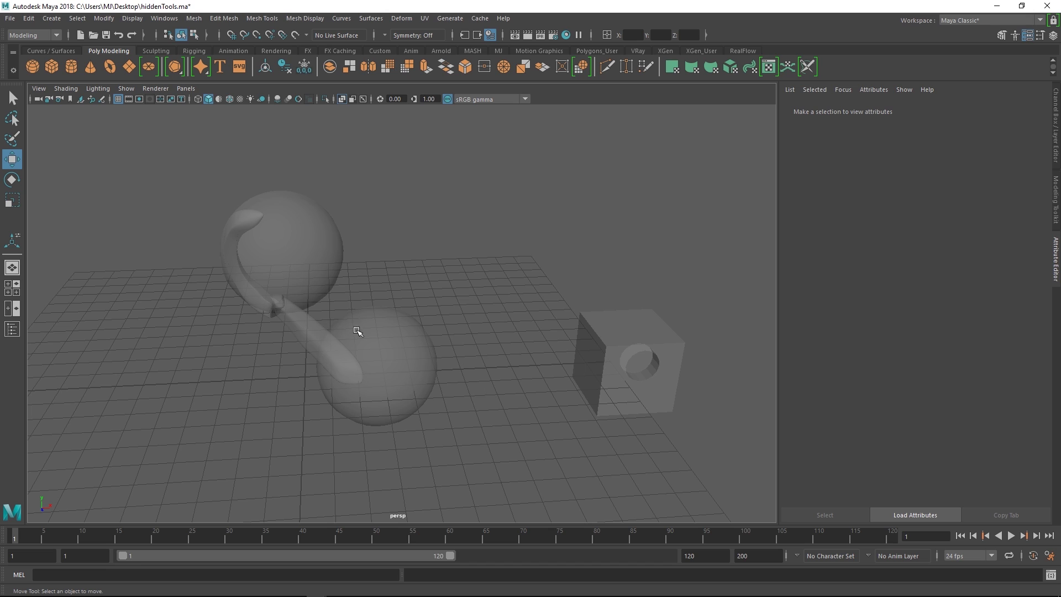
{"action": "mouse_move", "coordinate": [356, 330]}
{"action": "left_mouse_down", "text": "alt"}
{"action": "mouse_move", "coordinate": [457, 281]}
{"action": "mouse_move", "coordinate": [379, 306]}
{"action": "left_mouse_up", "text": "alt"}
{"action": "key", "text": "alt+x"}
Display only the raised sphere in X-ray, clear the selection and view the curved shape through it.
{"action": "left_click", "coordinate": [313, 266]}
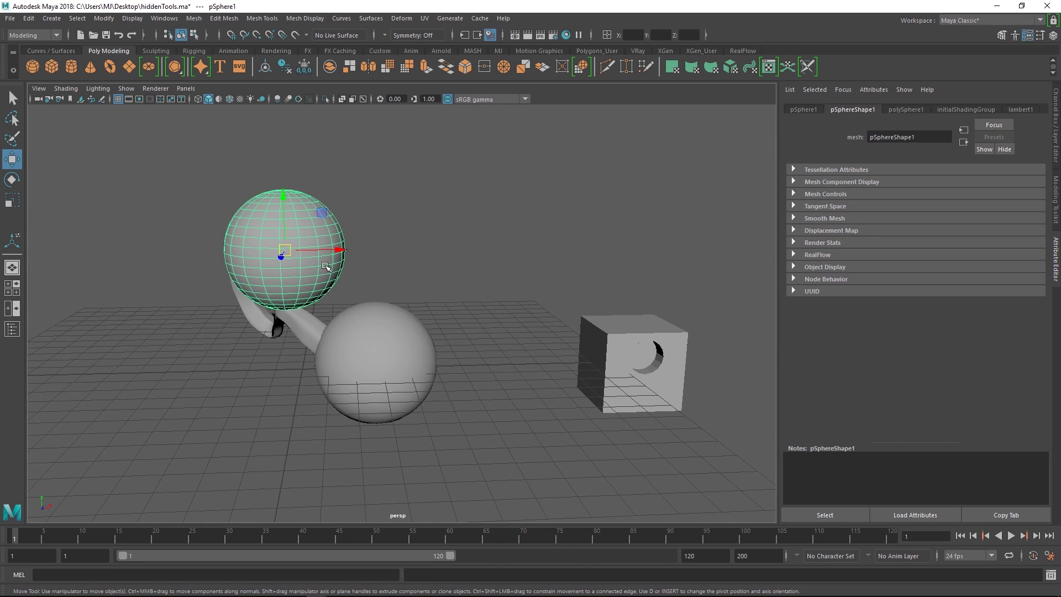
{"action": "key", "text": "f"}
{"action": "key", "text": "alt+x"}
{"action": "left_click", "coordinate": [602, 315]}
{"action": "left_click_drag", "start_coordinate": [457, 289], "coordinate": [454, 323], "text": "alt"}
{"action": "right_click_drag", "start_coordinate": [559, 327], "coordinate": [521, 308], "text": "alt"}
{"action": "middle_click_drag", "start_coordinate": [521, 308], "coordinate": [394, 274], "text": "alt"}
{"action": "left_click_drag", "start_coordinate": [454, 331], "coordinate": [462, 314], "text": "alt"}
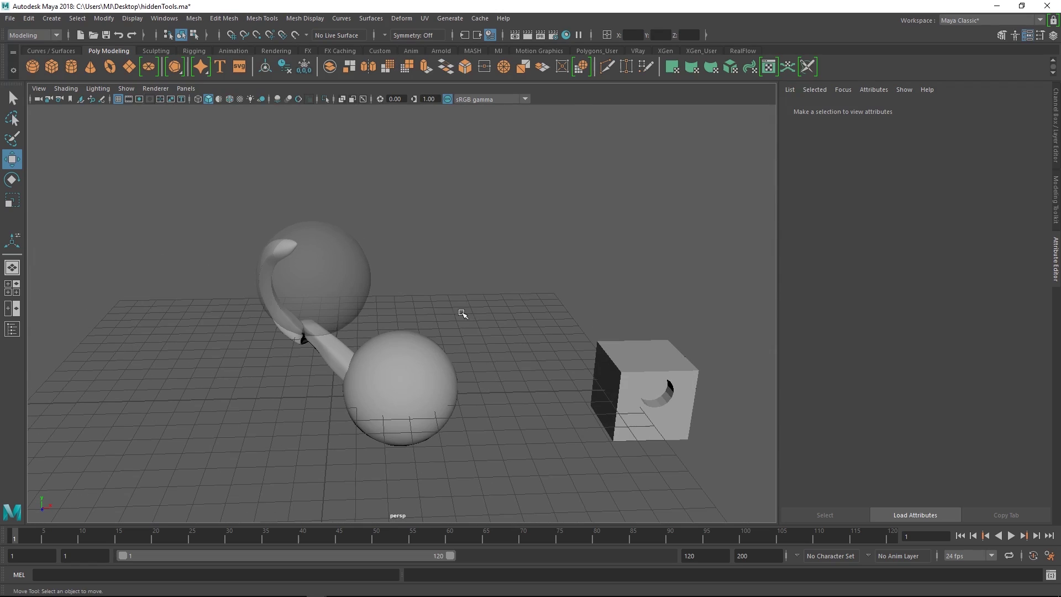
Turn off the raised sphere's own X-ray, display the whole scene in X-ray, and clear the selection.
{"action": "left_click", "coordinate": [349, 292]}
{"action": "key", "text": "alt+x"}
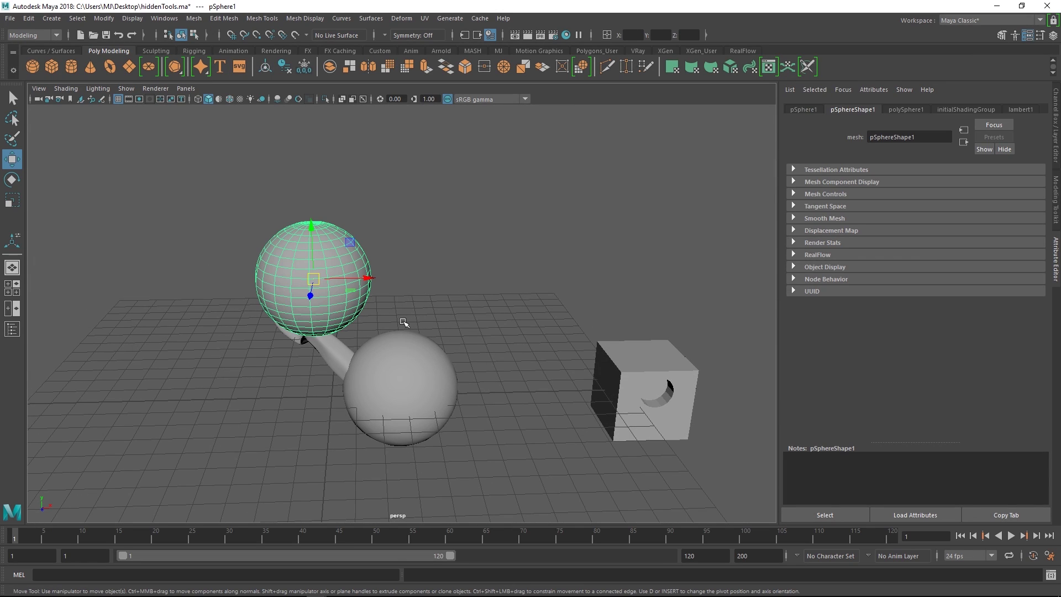
{"action": "key", "text": "alt+x"}
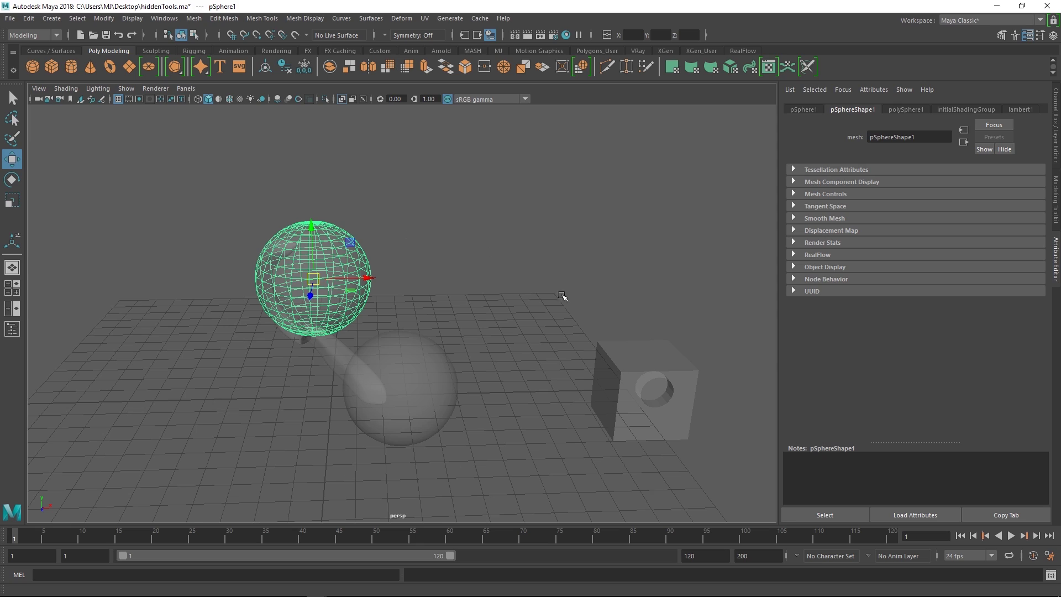
{"action": "left_click", "coordinate": [525, 273]}
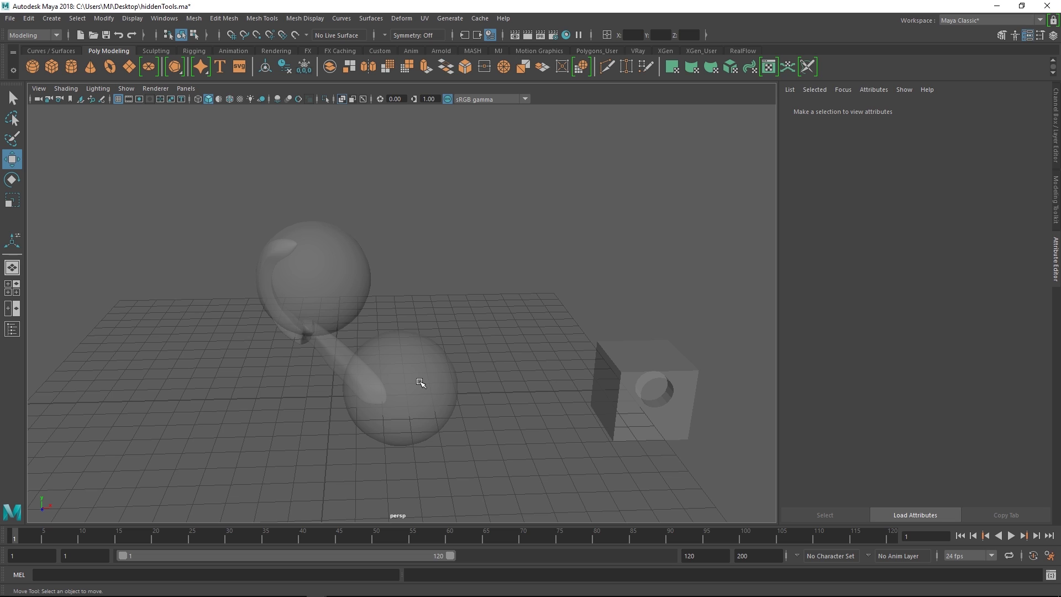
Select the cube with the round hole, turn off X-ray for the whole scene, and clear the selection.
{"action": "left_click_drag", "start_coordinate": [525, 352], "coordinate": [497, 350], "text": "alt"}
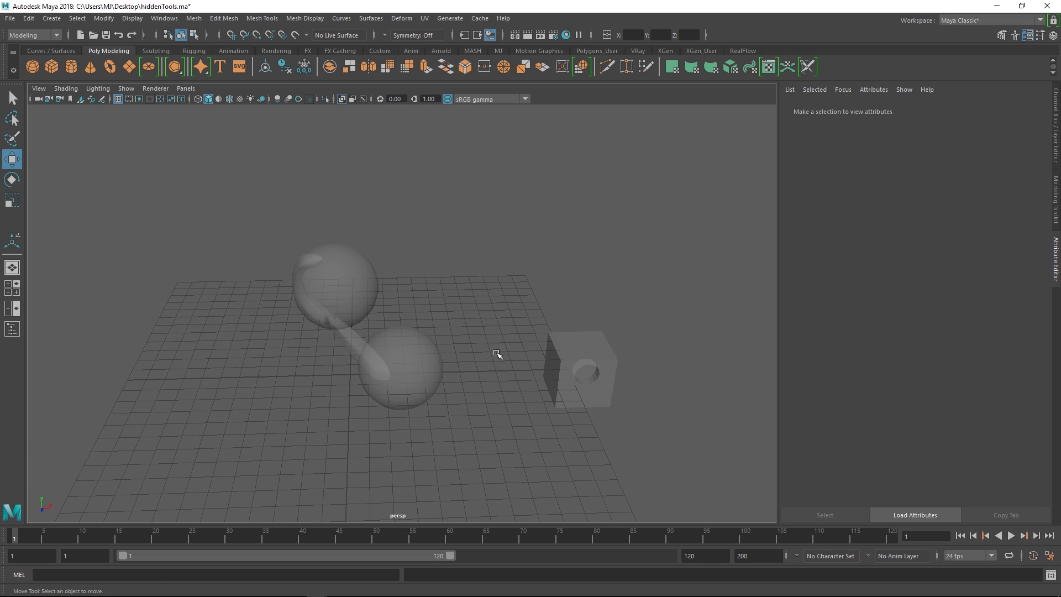
{"action": "left_click", "coordinate": [553, 360]}
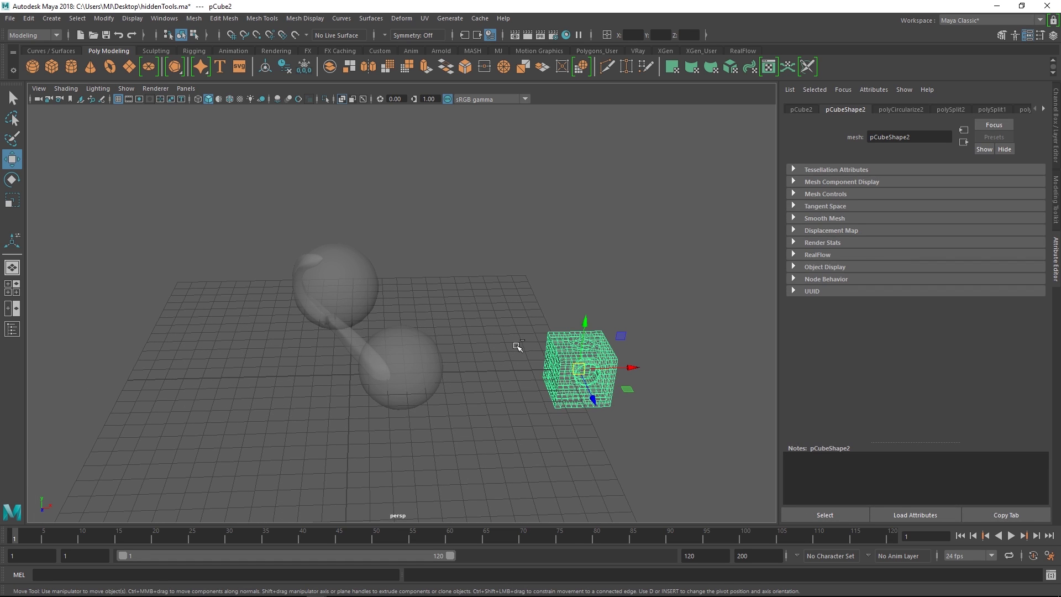
{"action": "key", "text": "alt+x"}
{"action": "left_click", "coordinate": [518, 314]}
{"action": "middle_click_drag", "start_coordinate": [518, 312], "coordinate": [506, 261], "text": "alt"}
{"action": "right_click_drag", "start_coordinate": [507, 261], "coordinate": [544, 270], "text": "alt"}
Select the cube, move its pivot to the scene origin, and return the pivot to the cube's centre.
{"action": "left_click", "coordinate": [606, 312]}
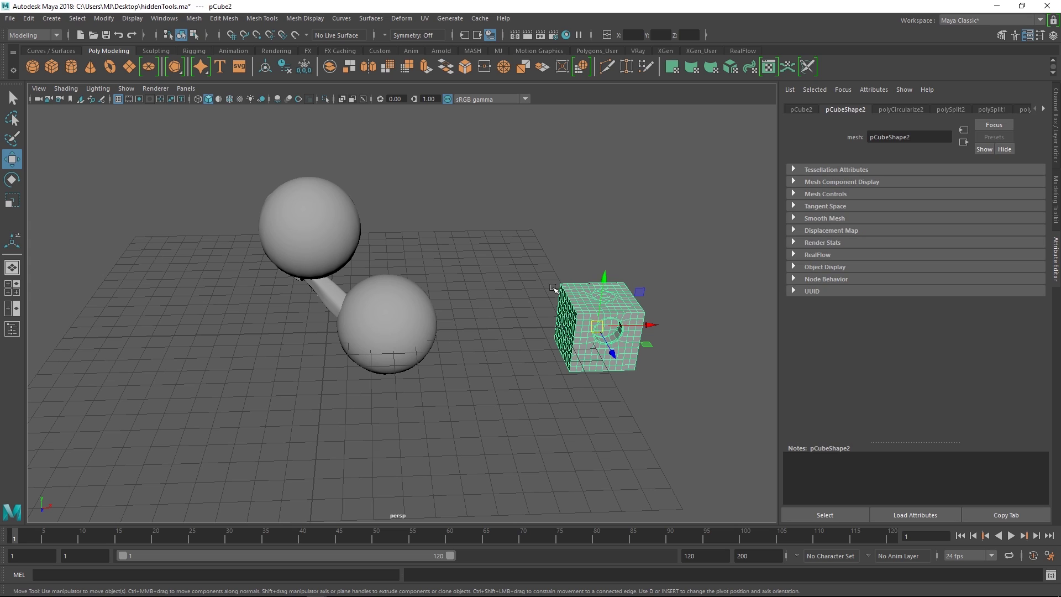
{"action": "key", "text": "ctrl+z"}
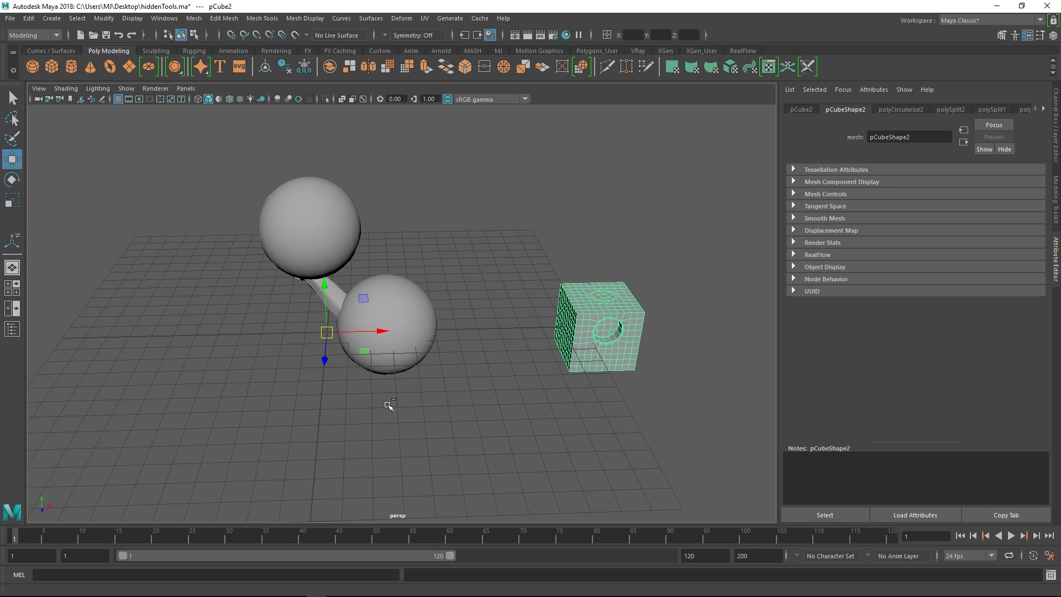
{"action": "key", "text": "ctrl+z"}
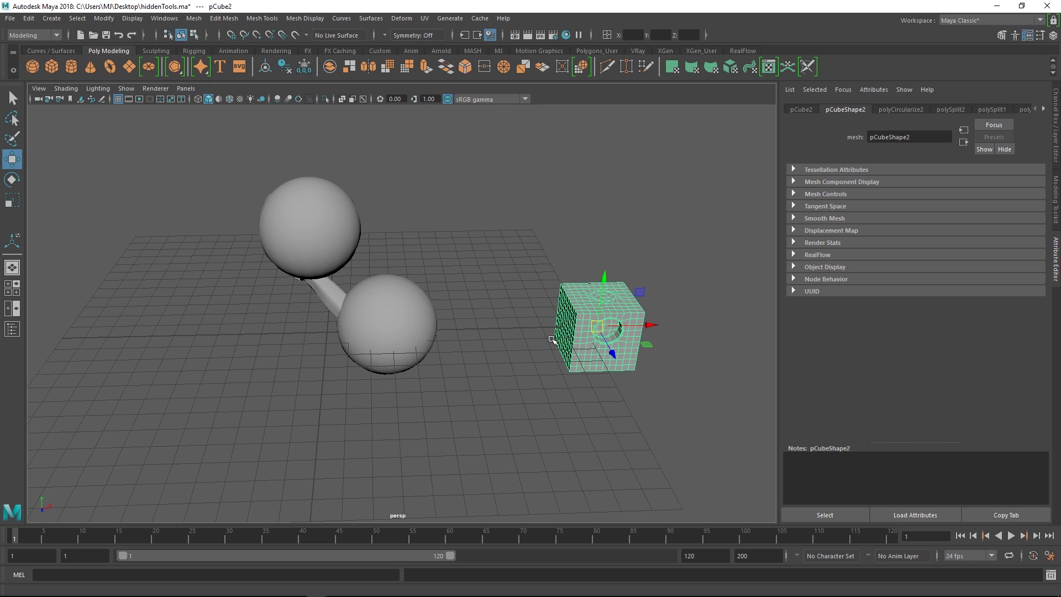
{"action": "middle_click_drag", "start_coordinate": [551, 346], "coordinate": [486, 330], "text": "alt"}
{"action": "right_click_drag", "start_coordinate": [485, 329], "coordinate": [553, 360], "text": "alt"}
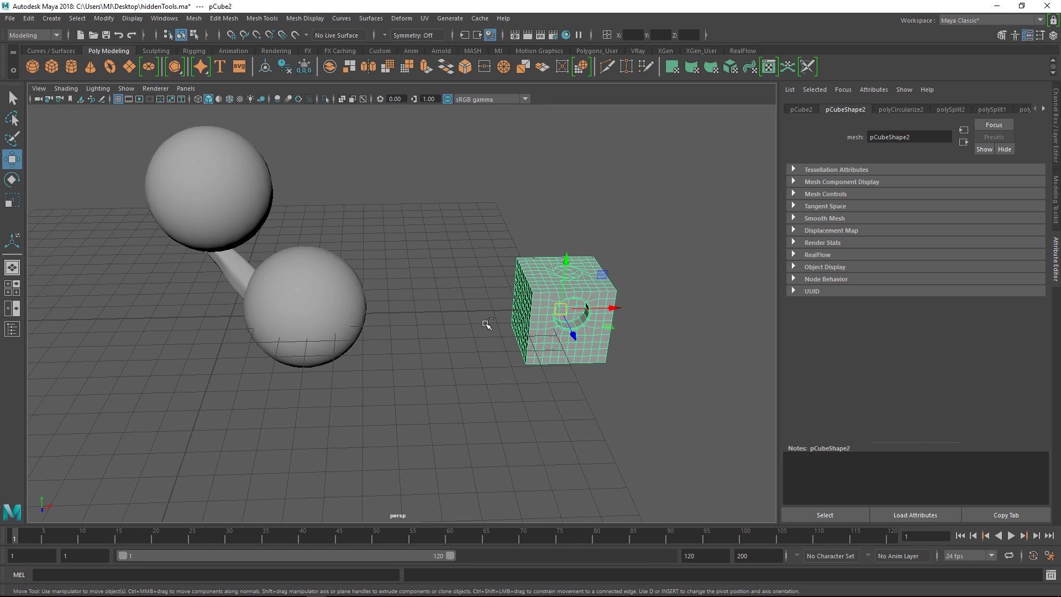
{"action": "key", "text": "shift+z"}
{"action": "key", "text": "ctrl+z"}
Open the Hotkey Editor and switch to the hotkey set named test.
{"action": "left_click", "coordinate": [164, 19]}
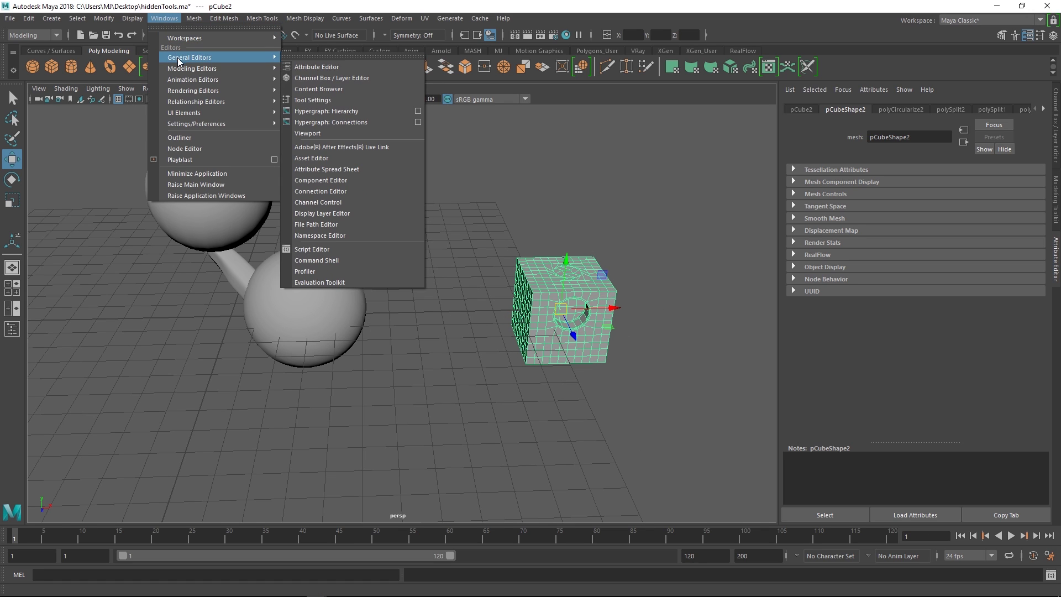
{"action": "mouse_move", "coordinate": [205, 123]}
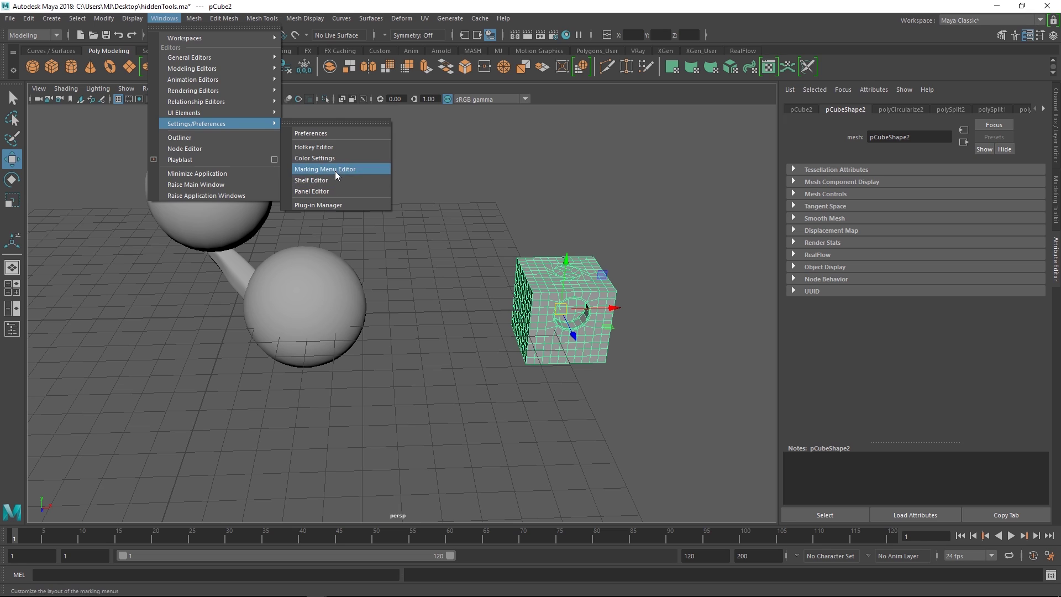
{"action": "left_click", "coordinate": [328, 146]}
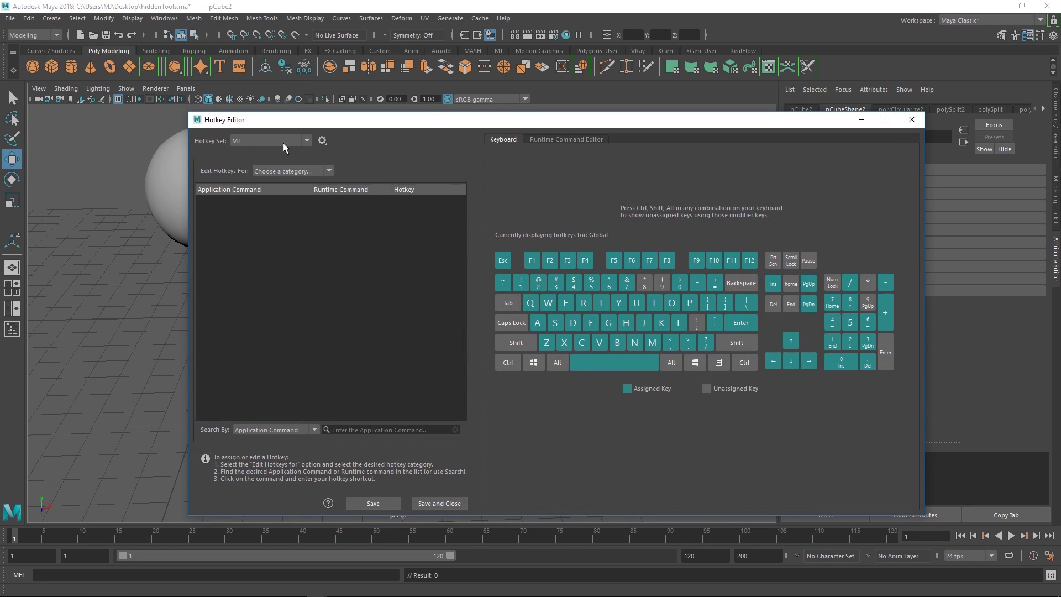
{"action": "left_click", "coordinate": [283, 143]}
{"action": "left_click", "coordinate": [253, 166]}
Browse the Custom Scripts hotkey category and switch the command list to Menu items.
{"action": "left_click", "coordinate": [303, 168]}
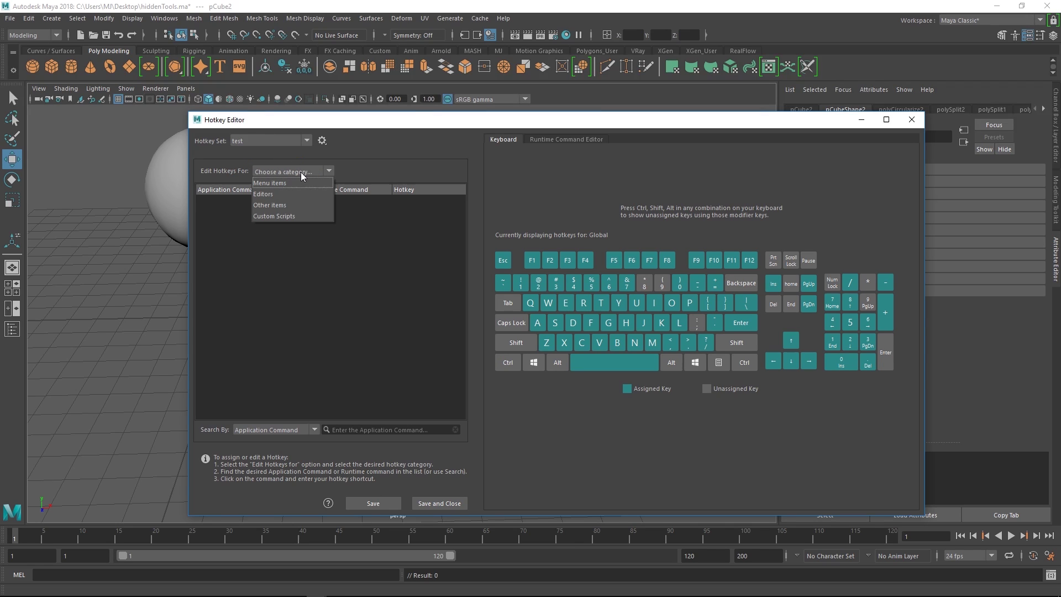
{"action": "left_click", "coordinate": [282, 220]}
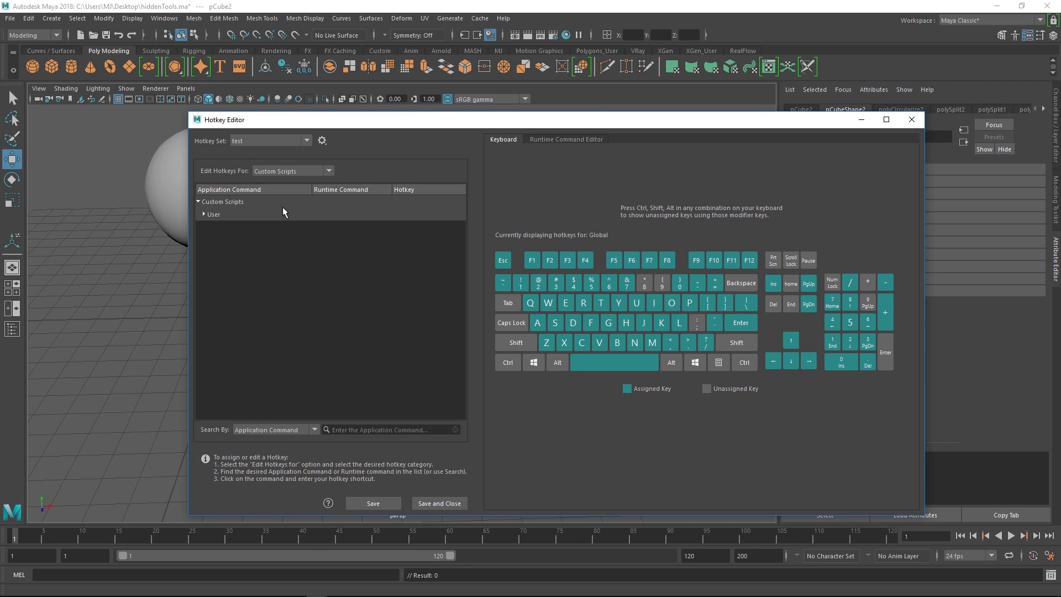
{"action": "left_click", "coordinate": [204, 214]}
{"action": "left_click", "coordinate": [203, 213]}
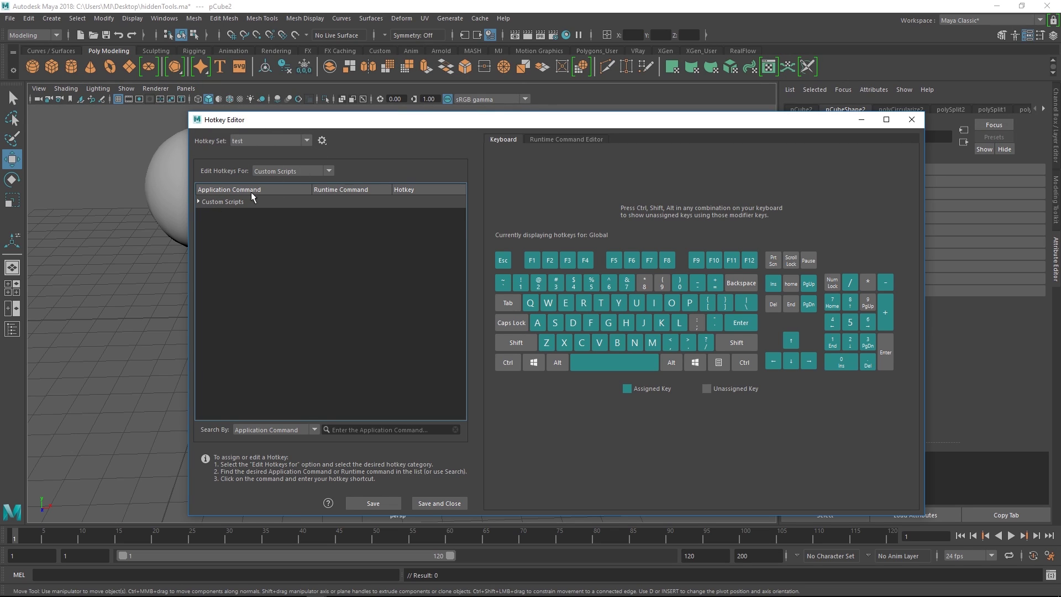
{"action": "left_click", "coordinate": [290, 173]}
{"action": "left_click", "coordinate": [286, 178]}
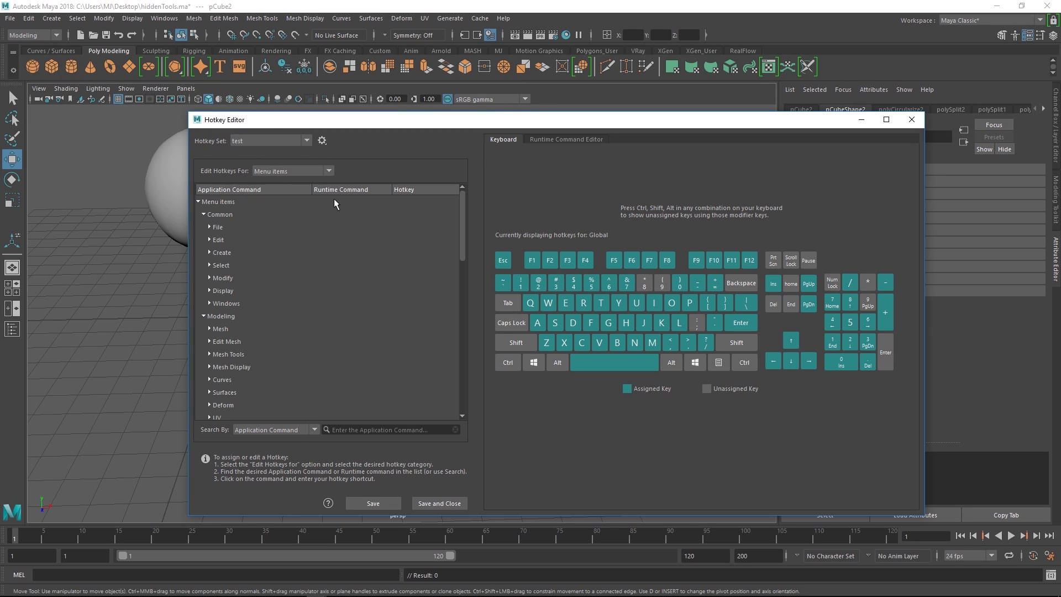
{"action": "left_click_drag", "start_coordinate": [459, 226], "coordinate": [468, 184]}
{"action": "left_click", "coordinate": [282, 168]}
{"action": "left_click", "coordinate": [322, 162]}
Search the application commands for "scale" and open the Scale Tool's hotkey assignment for editing.
{"action": "left_click", "coordinate": [391, 428]}
{"action": "type", "text": "scale"}
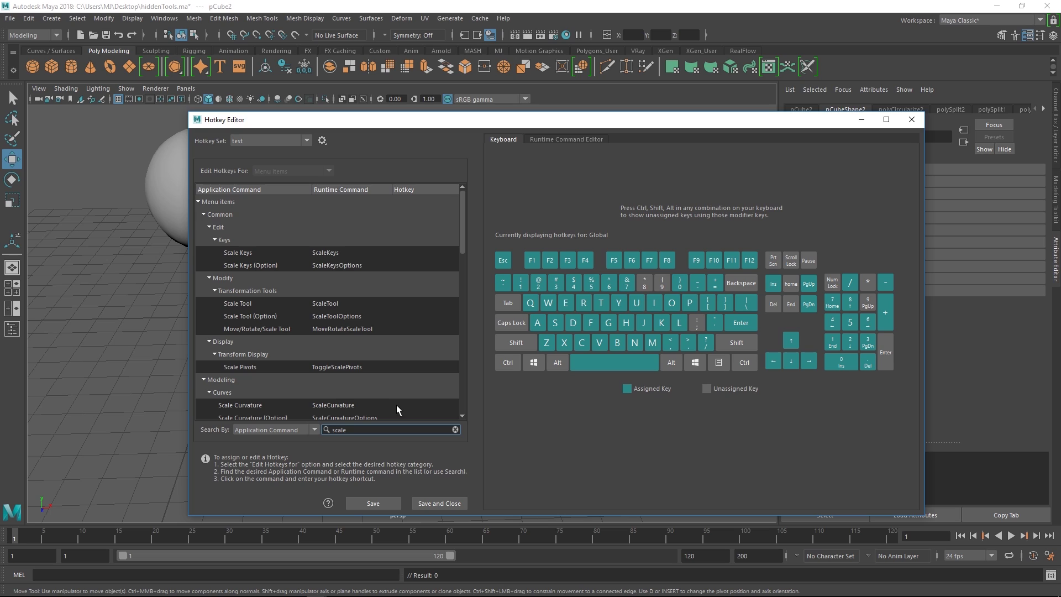
{"action": "left_click", "coordinate": [274, 303]}
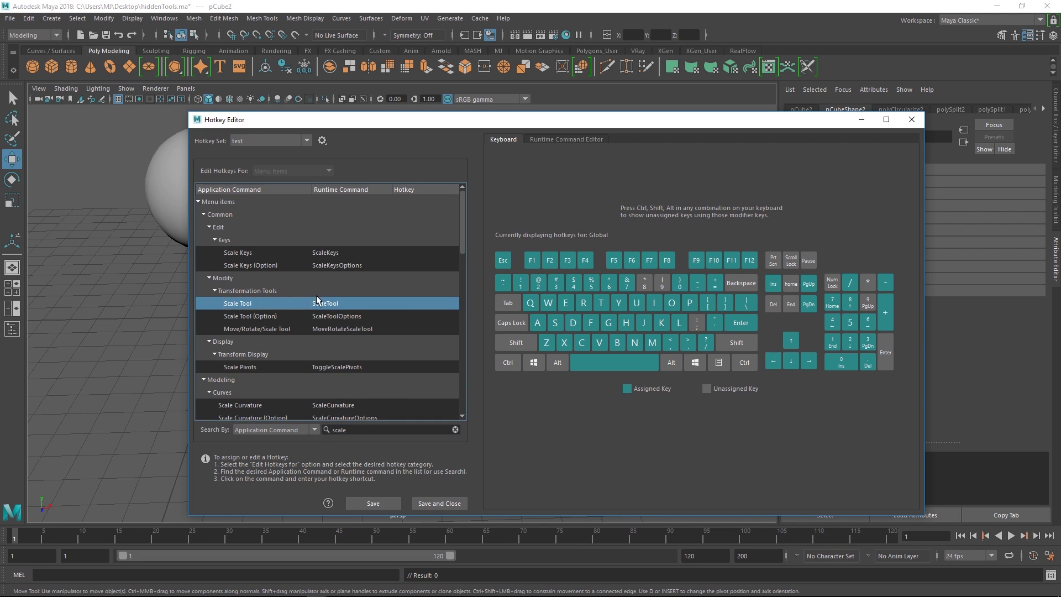
{"action": "left_click", "coordinate": [403, 303]}
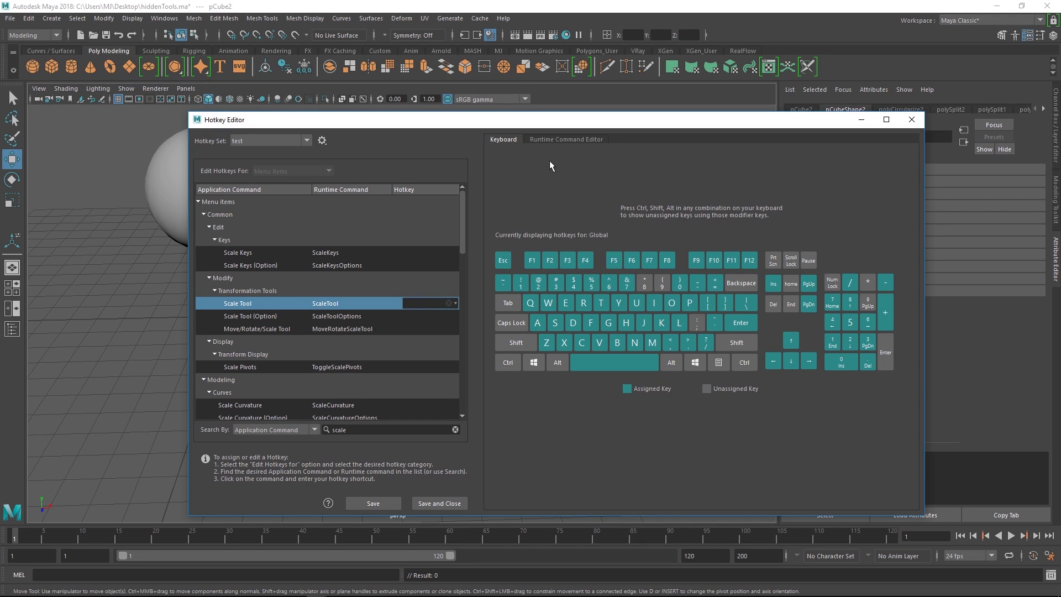
Create a new Python runtime command named test with the description testing, in the Custom Scripts category.
{"action": "left_click", "coordinate": [561, 141]}
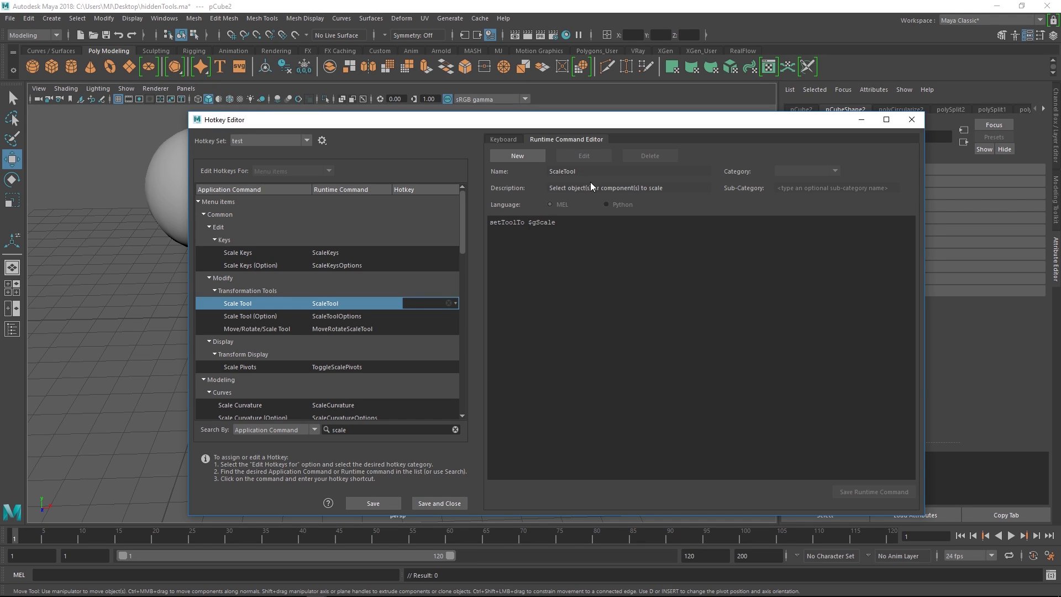
{"action": "left_click", "coordinate": [511, 156]}
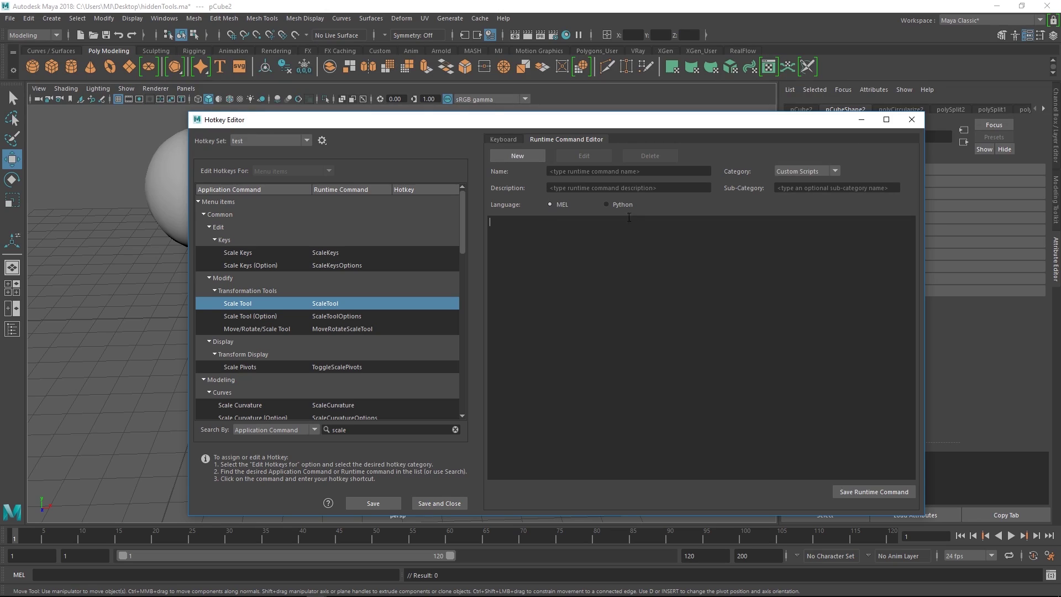
{"action": "left_click", "coordinate": [604, 170]}
{"action": "type", "text": "test"}
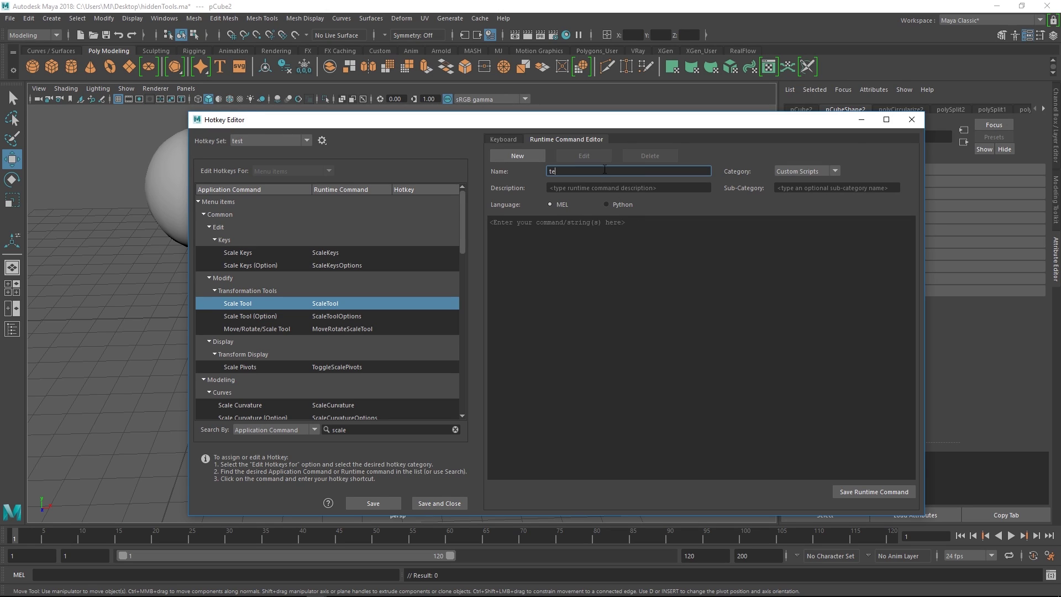
{"action": "key", "text": "Tab"}
{"action": "type", "text": "t"}
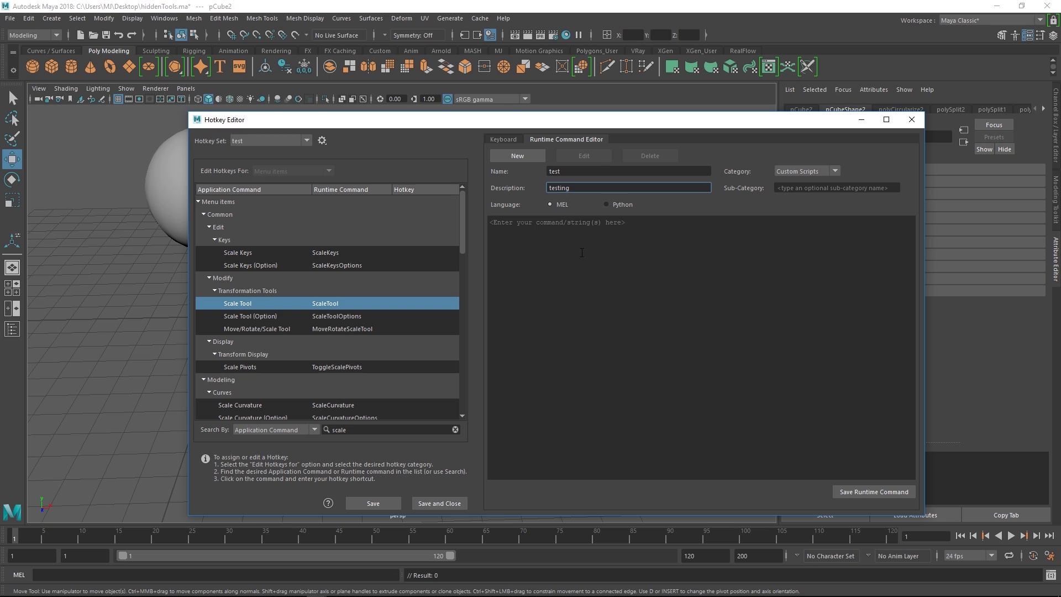
{"action": "left_click", "coordinate": [810, 172]}
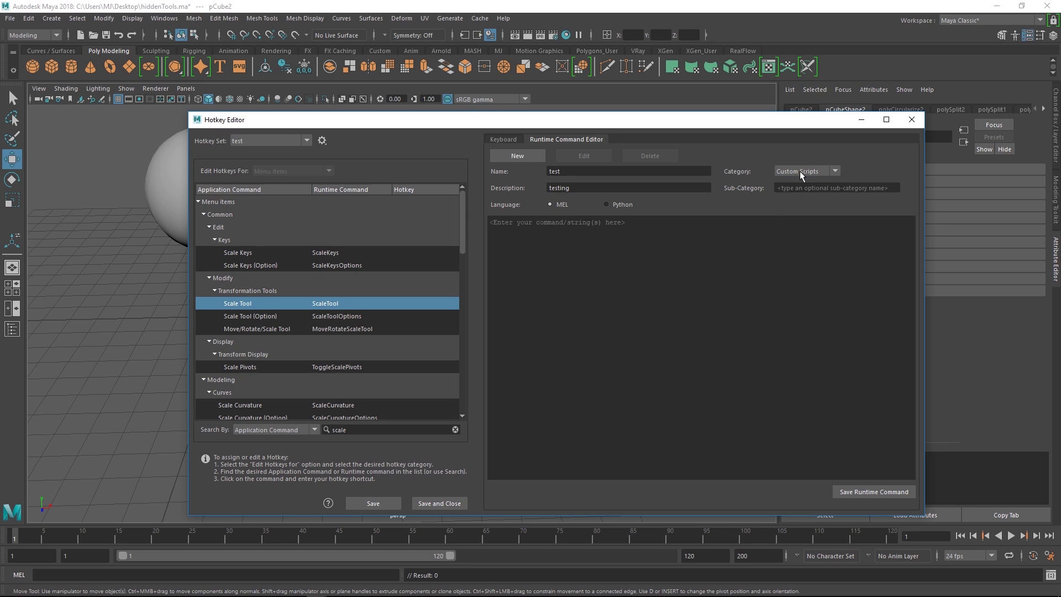
{"action": "left_click", "coordinate": [822, 189]}
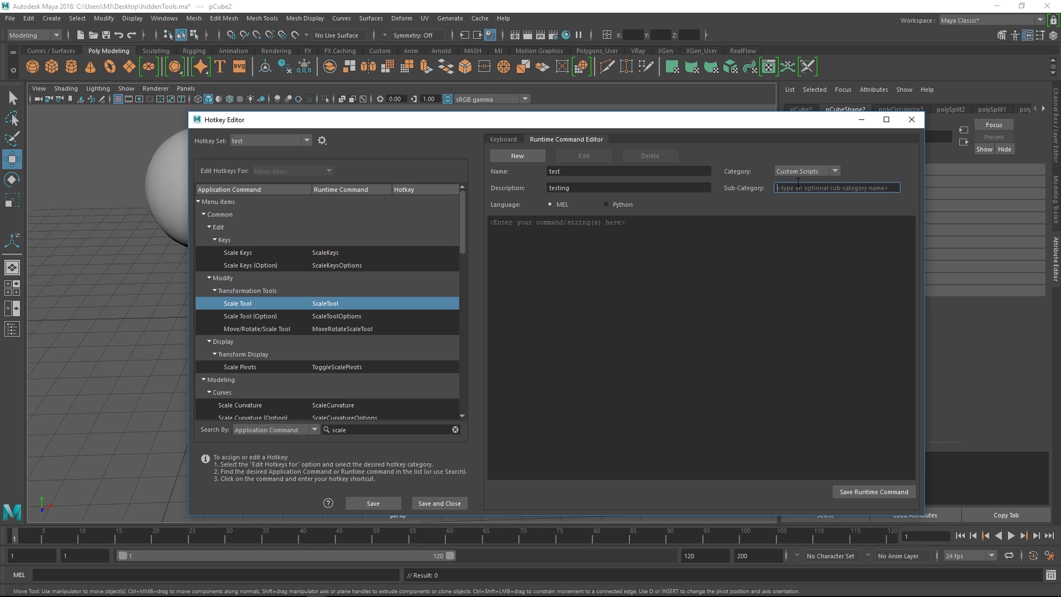
{"action": "left_click", "coordinate": [589, 259]}
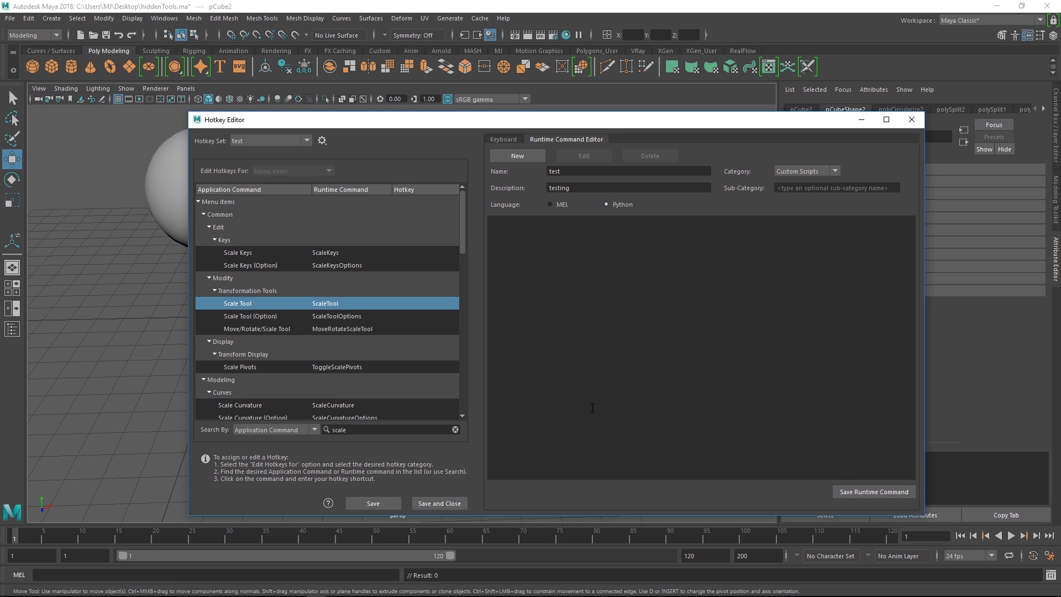
Switch the hotkey set back to MJ and close the Hotkey Editor.
{"action": "left_click", "coordinate": [410, 303]}
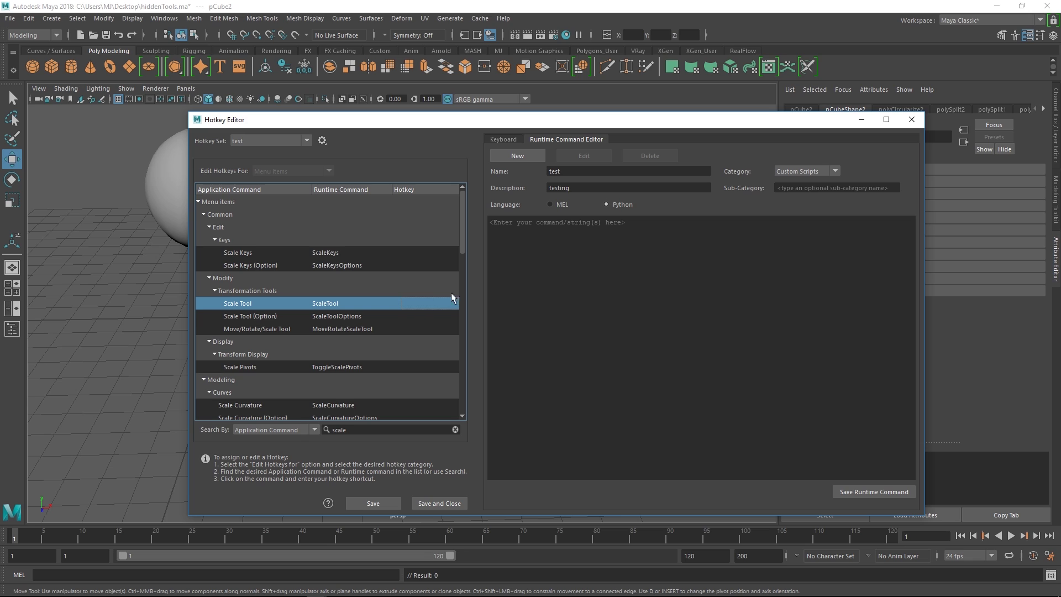
{"action": "left_click", "coordinate": [272, 142]}
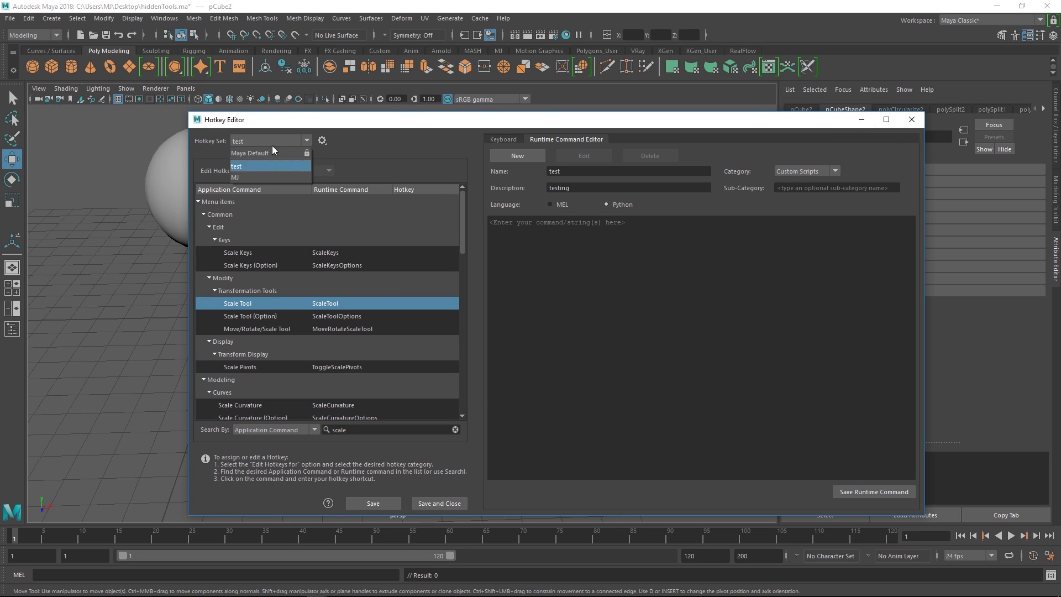
{"action": "left_click", "coordinate": [253, 175]}
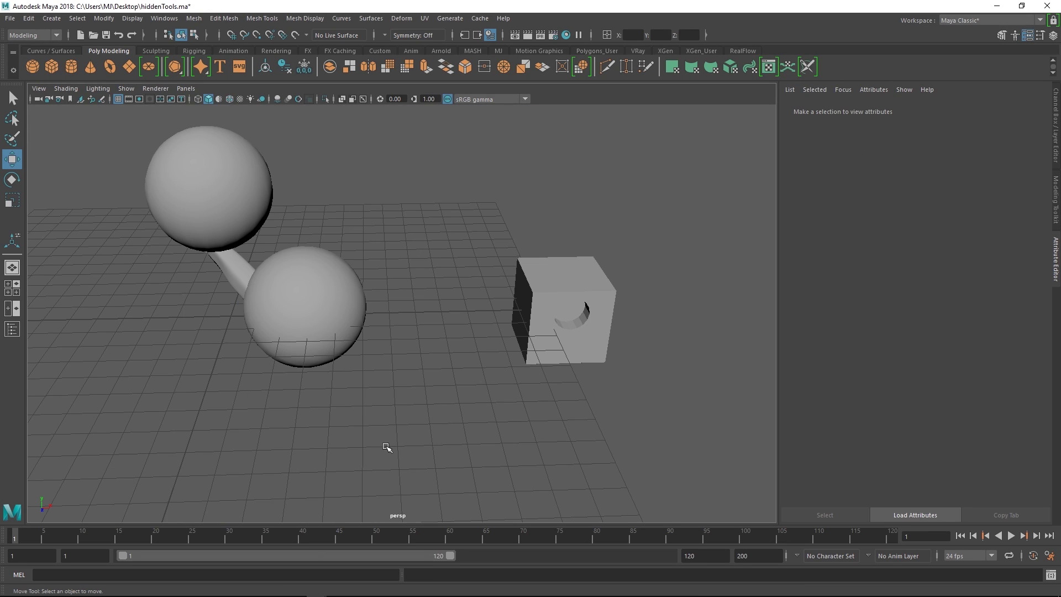
Select the cube, enter pivot editing, and snap its pivot to several components around the hole, ending at the front face's outer vertical edge.
{"action": "left_click_drag", "start_coordinate": [443, 294], "coordinate": [499, 305], "text": "alt"}
{"action": "middle_click_drag", "start_coordinate": [531, 304], "coordinate": [485, 286], "text": "alt"}
{"action": "scroll", "coordinate": [485, 286], "scroll_direction": "up", "scroll_amount": 1}
{"action": "left_click_drag", "start_coordinate": [485, 285], "coordinate": [470, 311], "text": "alt"}
{"action": "left_click", "coordinate": [596, 316]}
{"action": "middle_click_drag", "start_coordinate": [579, 275], "coordinate": [422, 261], "text": "alt"}
{"action": "left_click_drag", "start_coordinate": [422, 262], "coordinate": [503, 337], "text": "alt"}
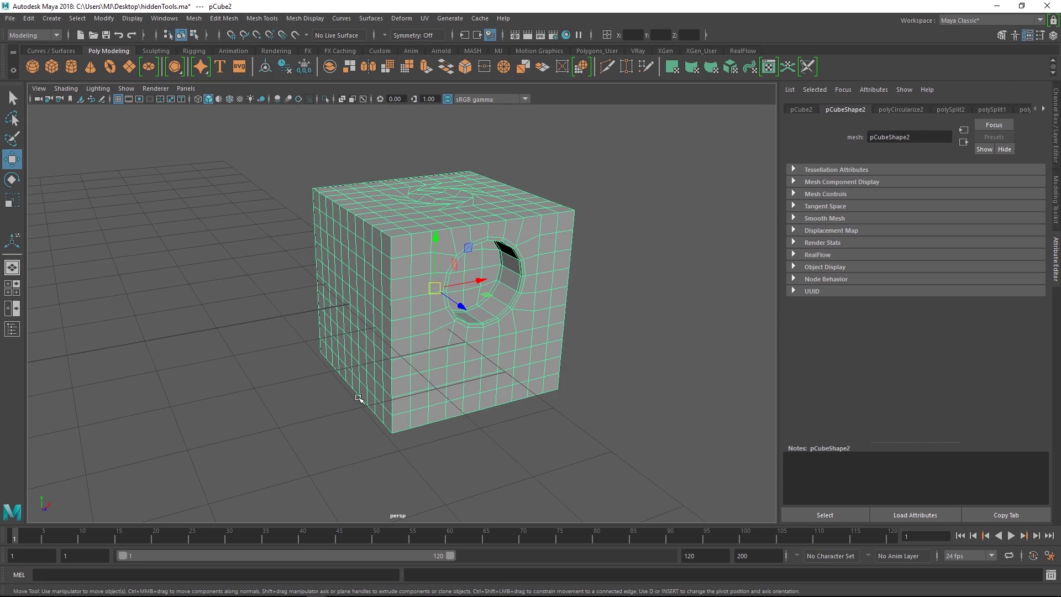
{"action": "key", "text": "d"}
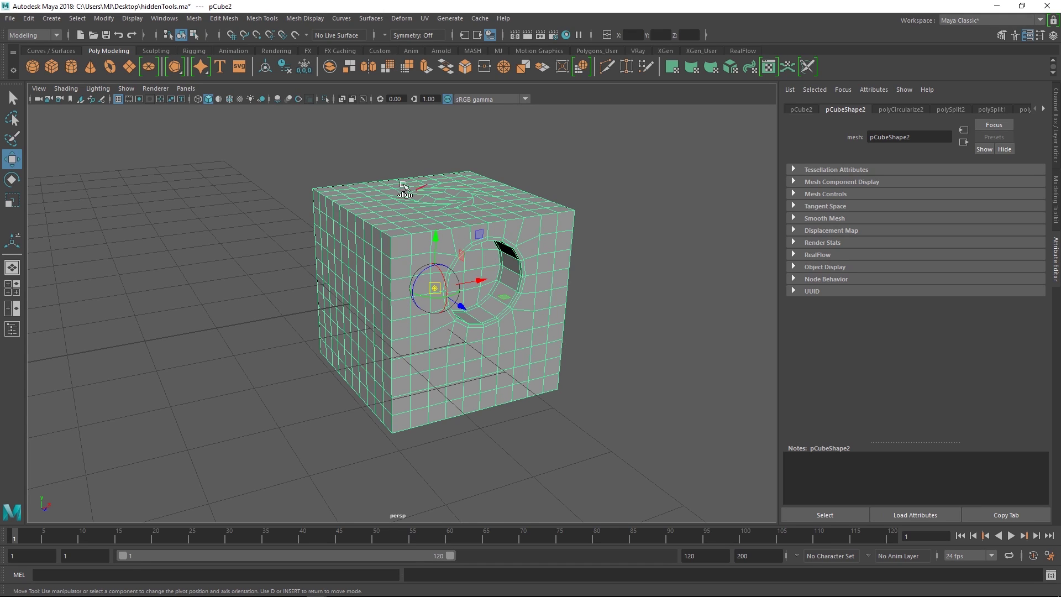
{"action": "left_click", "coordinate": [514, 221]}
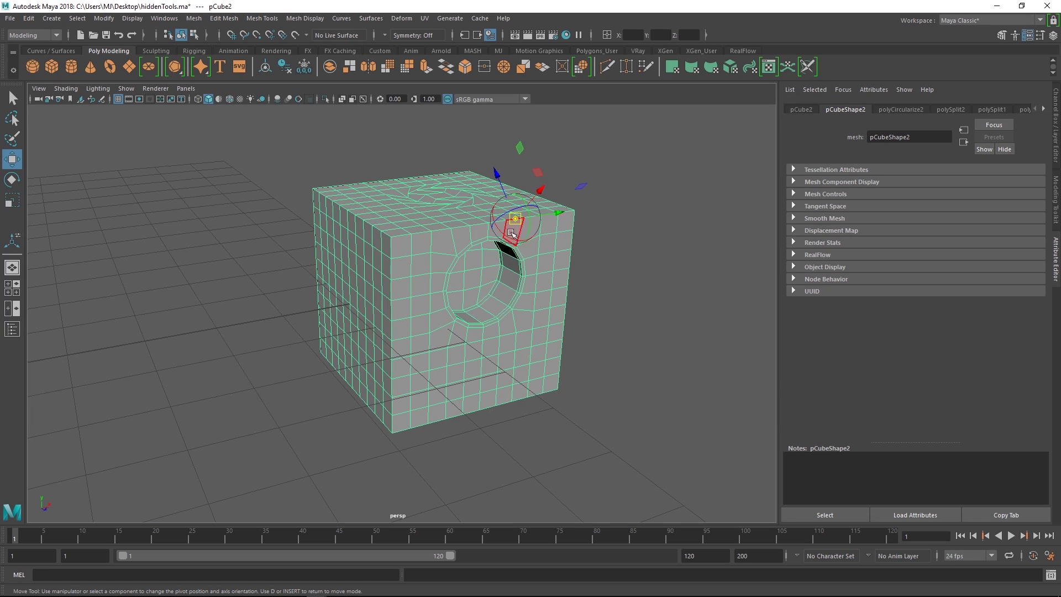
{"action": "left_click", "coordinate": [439, 238]}
{"action": "left_click", "coordinate": [561, 282]}
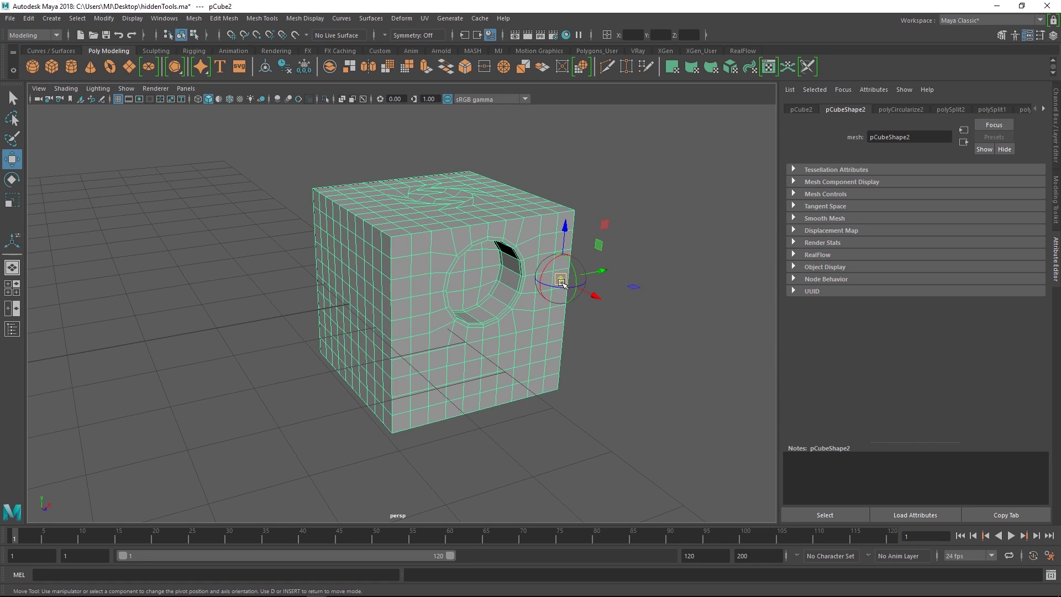
Place the cube's pivot on the front face near the vertical edge beside the hole, aligned to the face, and leave pivot editing.
{"action": "left_click", "coordinate": [410, 297]}
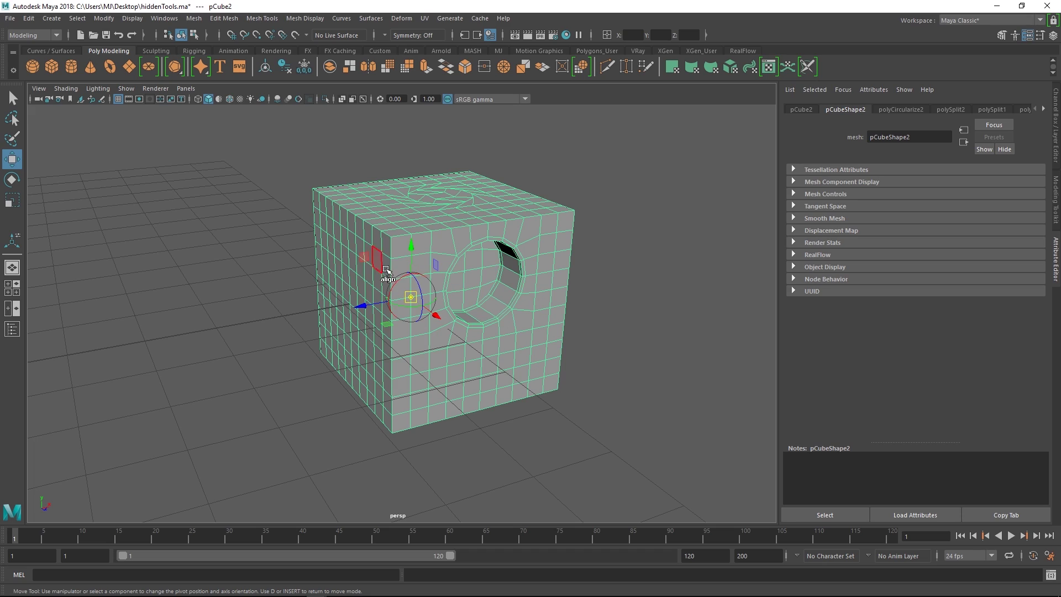
{"action": "key", "text": "d"}
{"action": "left_click_drag", "start_coordinate": [523, 284], "coordinate": [504, 310], "text": "alt"}
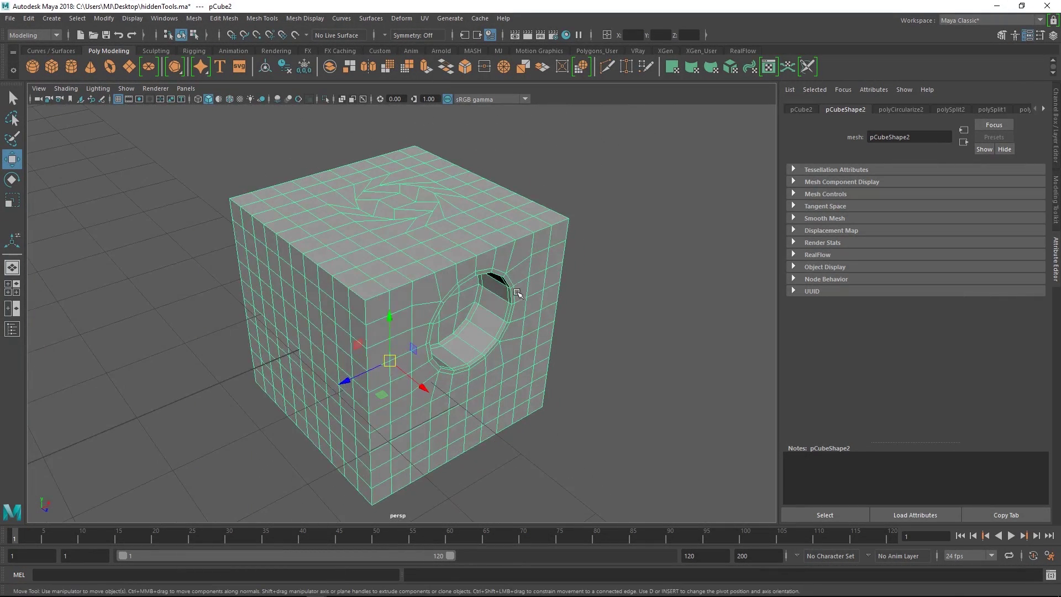
{"action": "right_click_drag", "start_coordinate": [514, 305], "coordinate": [432, 292], "text": "alt"}
{"action": "scroll", "coordinate": [440, 309], "scroll_direction": "up", "scroll_amount": 4}
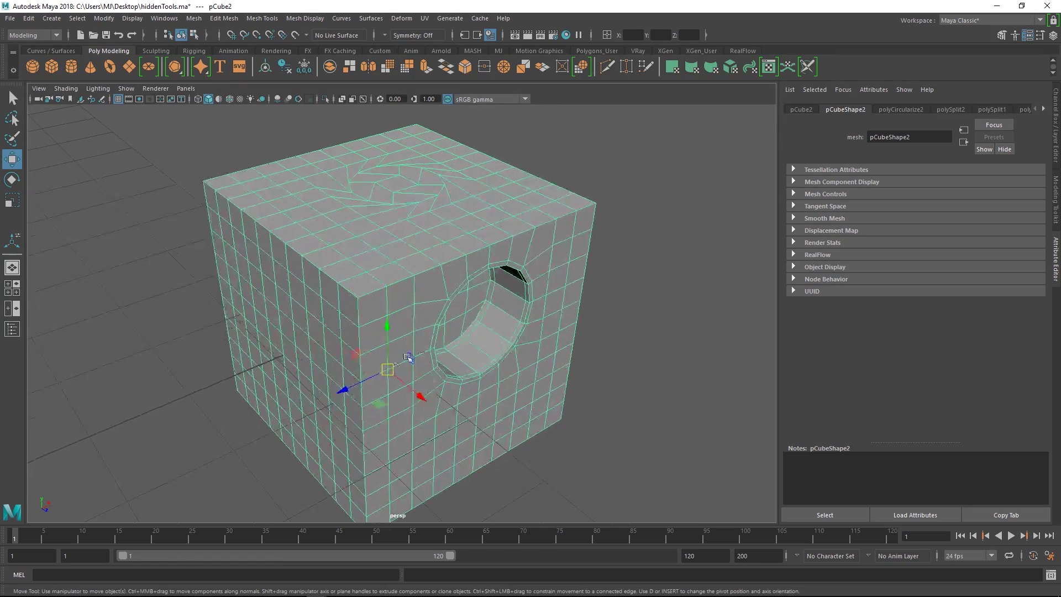
{"action": "scroll", "coordinate": [567, 387], "scroll_direction": "down", "scroll_amount": 4}
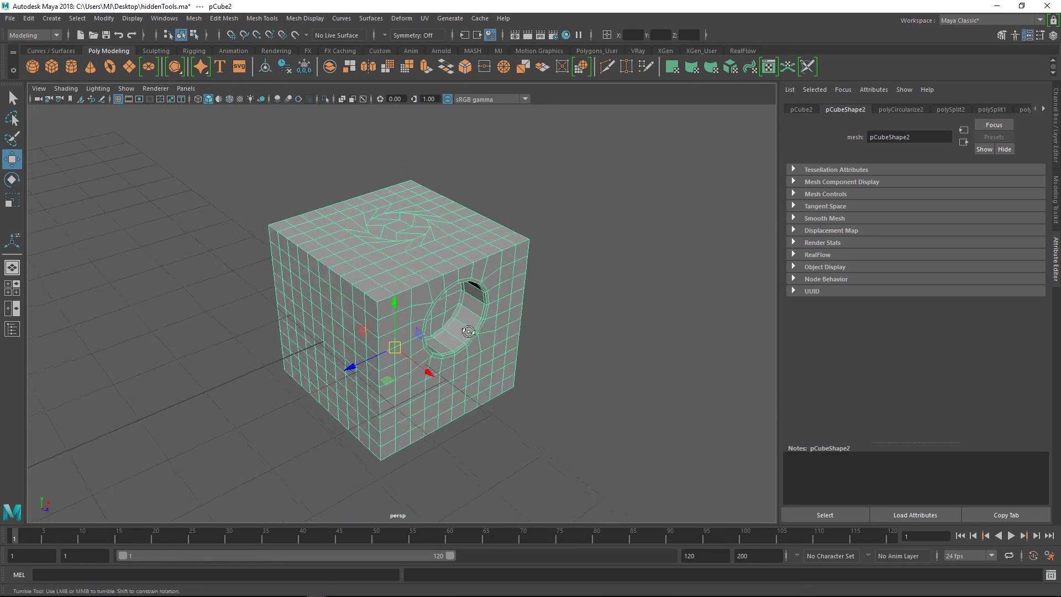
Vertex-snap the cube's pivot to different vertices on its upper face.
{"action": "key", "text": "d"}
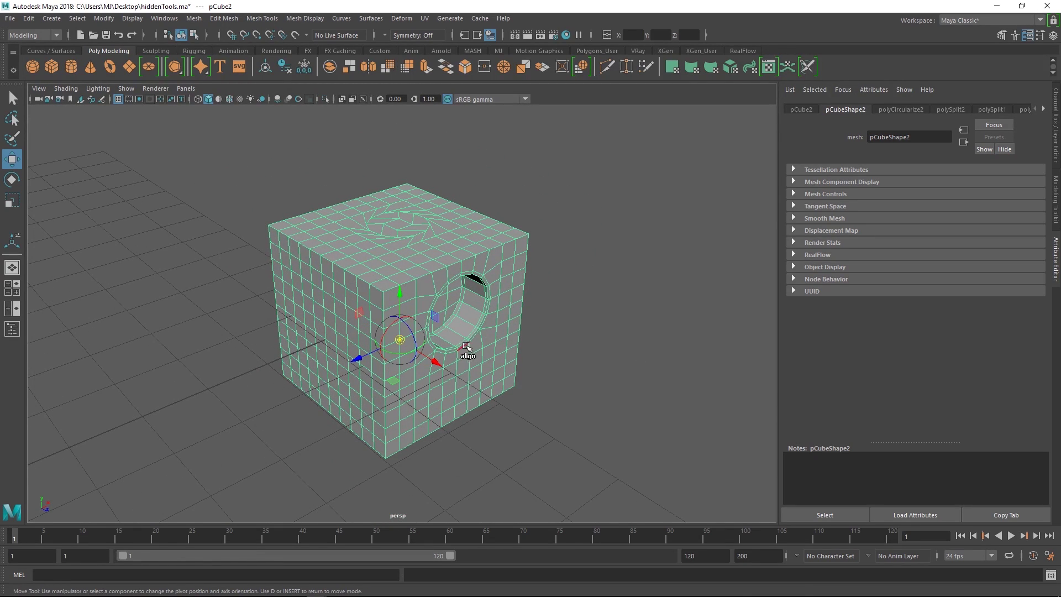
{"action": "key", "text": "v"}
{"action": "left_click_drag", "start_coordinate": [399, 341], "coordinate": [395, 256]}
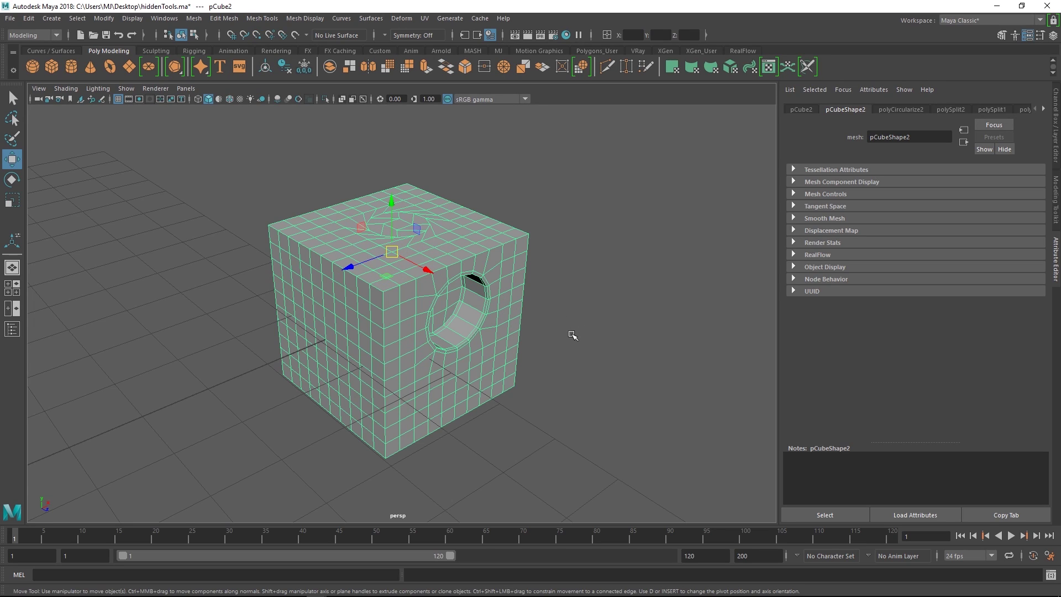
{"action": "key", "text": "d"}
{"action": "key", "text": "v"}
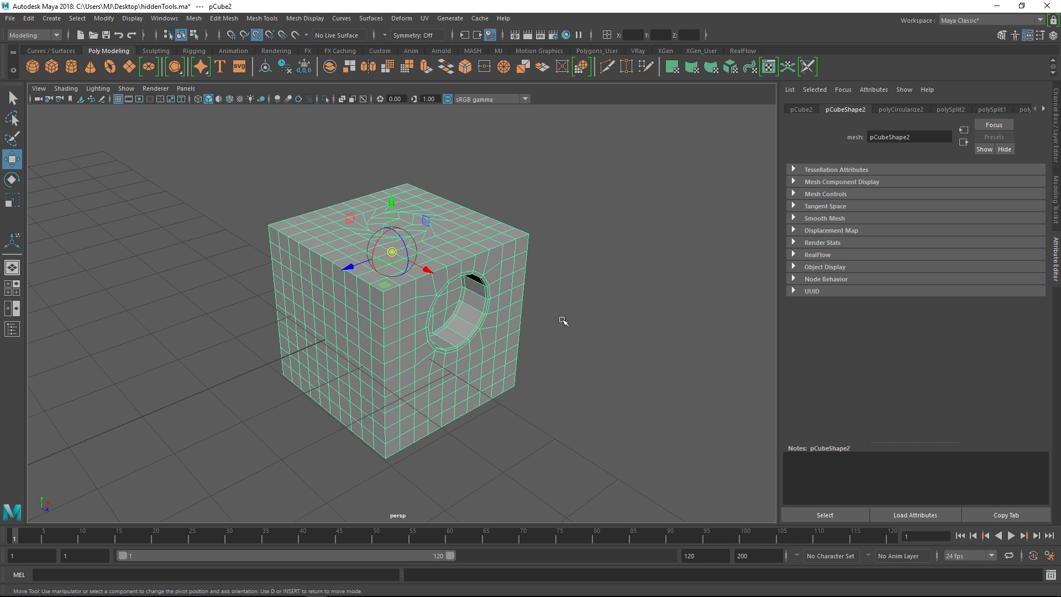
{"action": "left_click_drag", "start_coordinate": [505, 310], "coordinate": [428, 209]}
{"action": "left_click_drag", "start_coordinate": [353, 359], "coordinate": [413, 239]}
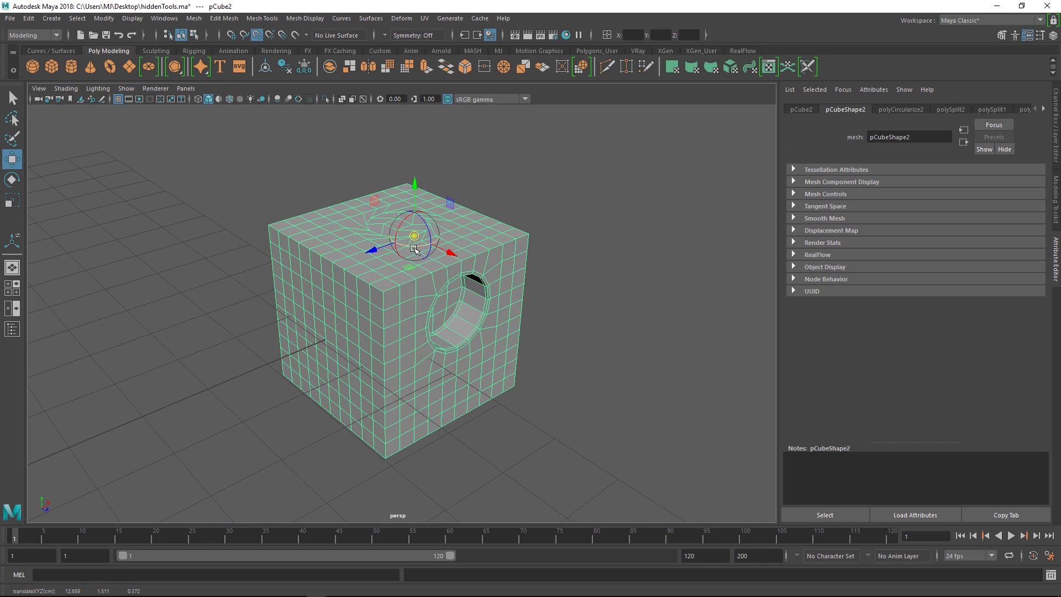
Snap the cube's pivot to a grid point away from the mesh, leaving the cube in place.
{"action": "right_click_drag", "start_coordinate": [526, 341], "coordinate": [489, 323], "text": "alt"}
{"action": "left_click_drag", "start_coordinate": [489, 323], "coordinate": [447, 281], "text": "alt"}
{"action": "middle_click_drag", "start_coordinate": [447, 281], "coordinate": [526, 280], "text": "alt"}
{"action": "right_click_drag", "start_coordinate": [526, 279], "coordinate": [506, 303], "text": "alt"}
{"action": "left_click_drag", "start_coordinate": [357, 339], "coordinate": [220, 348], "text": "alt"}
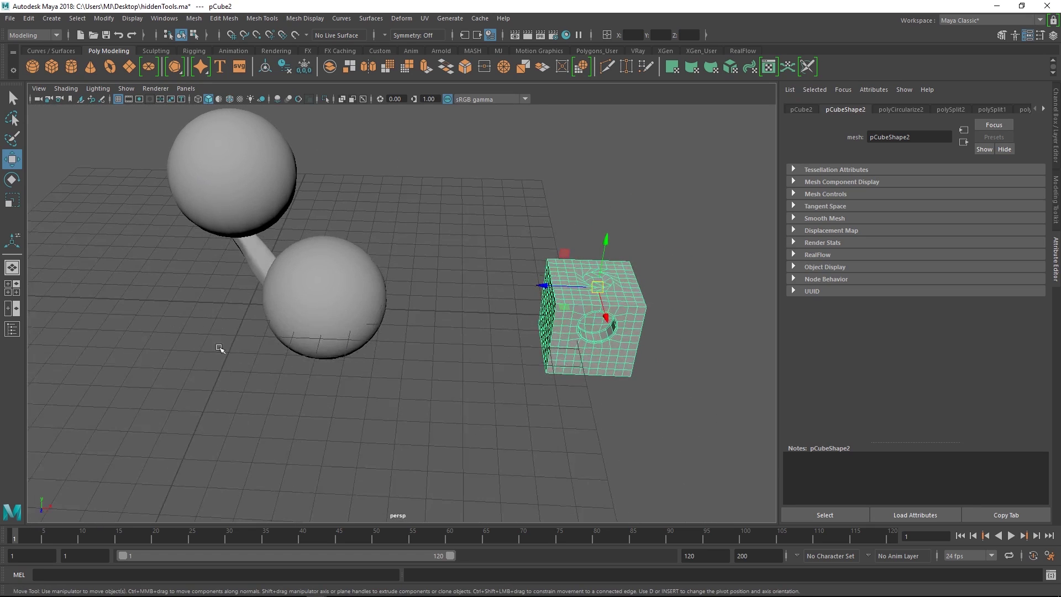
{"action": "key", "text": "d"}
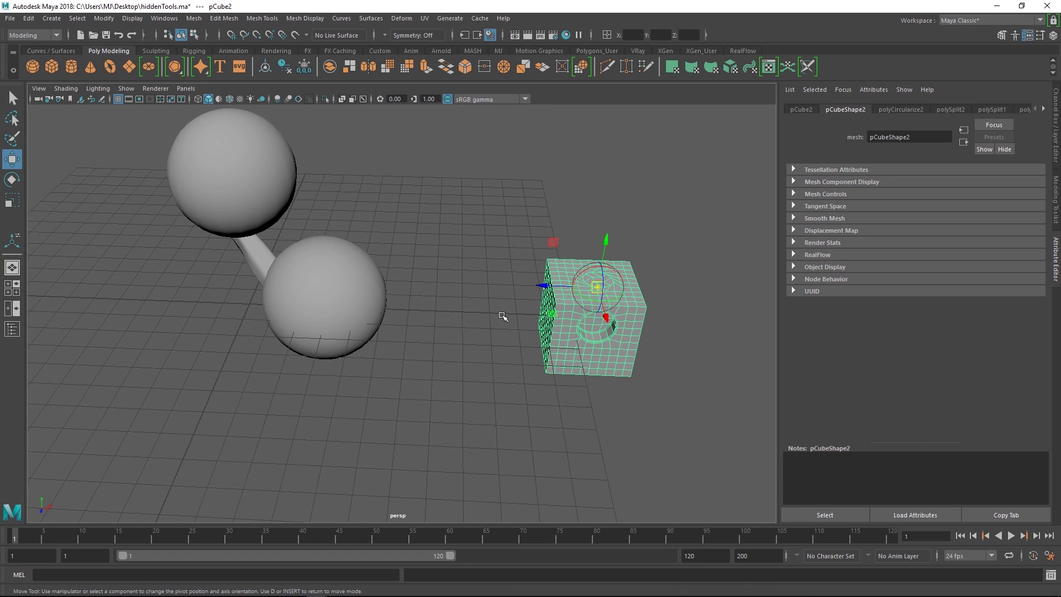
{"action": "key", "text": "x"}
{"action": "middle_click_drag", "start_coordinate": [474, 299], "coordinate": [524, 196]}
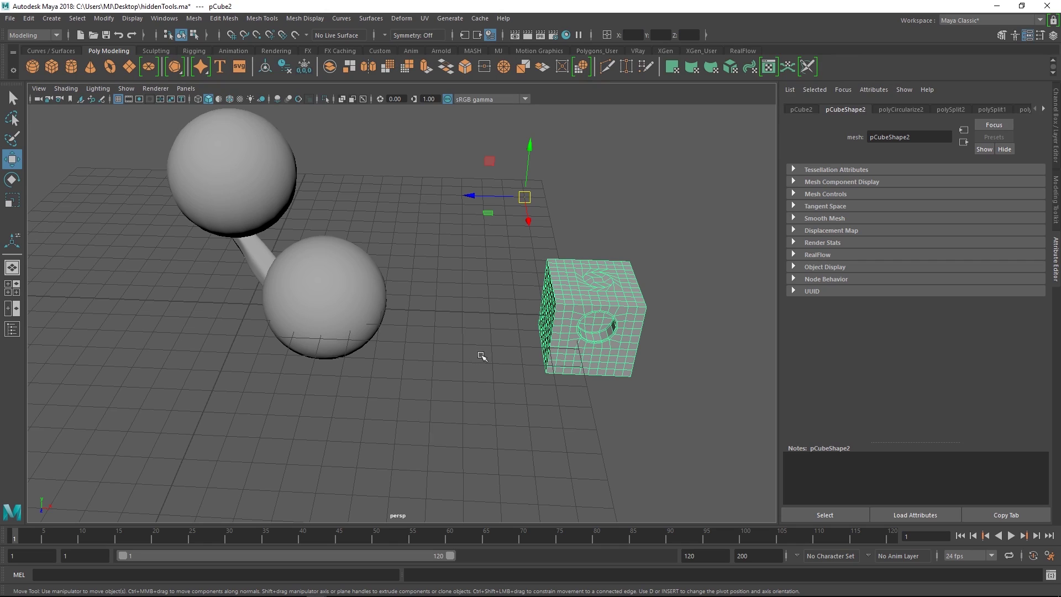
Snap the cube by its pivot to a vertex on the lower sphere and back onto a grid intersection.
{"action": "key", "text": "v"}
{"action": "middle_click_drag", "start_coordinate": [516, 204], "coordinate": [334, 267]}
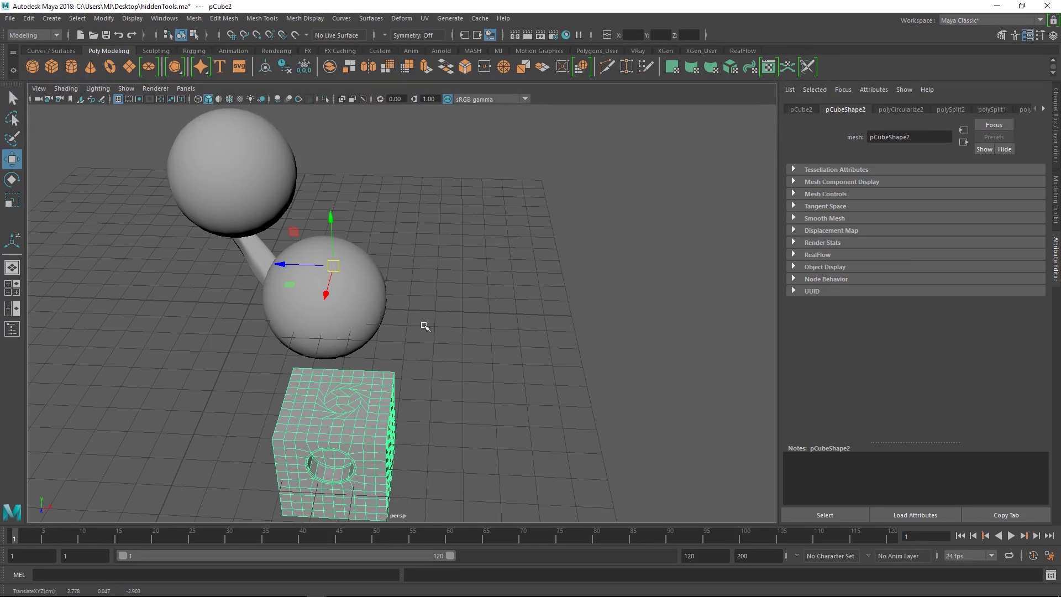
{"action": "key", "text": "v"}
{"action": "middle_click_drag", "start_coordinate": [455, 268], "coordinate": [484, 205]}
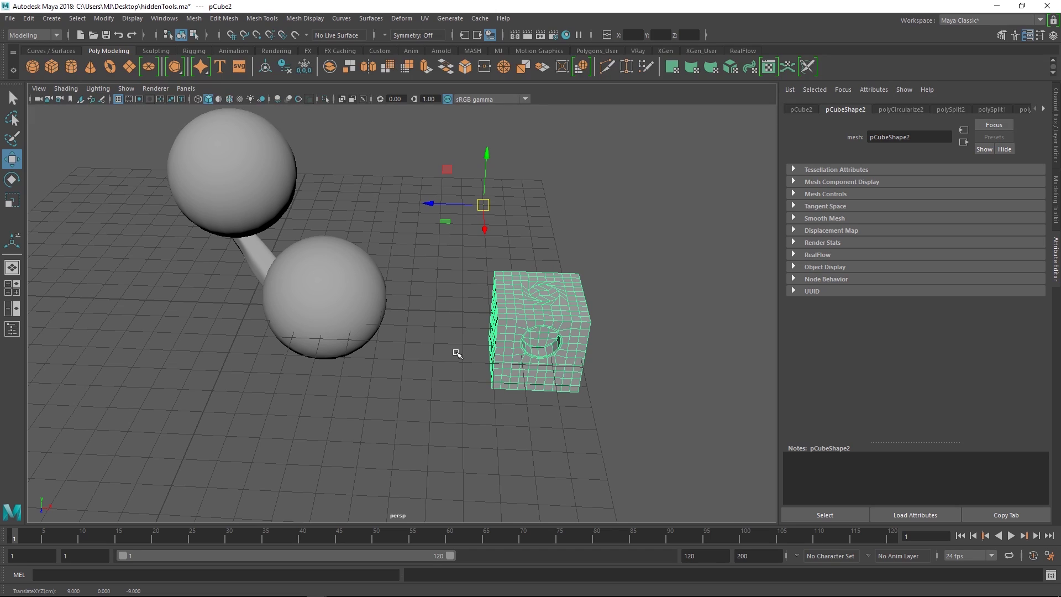
Snap the cube's pivot onto its side face and from there onto the upper corner vertex shared with the hole's face.
{"action": "left_click_drag", "start_coordinate": [482, 302], "coordinate": [545, 301], "text": "alt"}
{"action": "right_click_drag", "start_coordinate": [545, 301], "coordinate": [551, 367], "text": "alt"}
{"action": "left_click_drag", "start_coordinate": [508, 327], "coordinate": [524, 322], "text": "alt"}
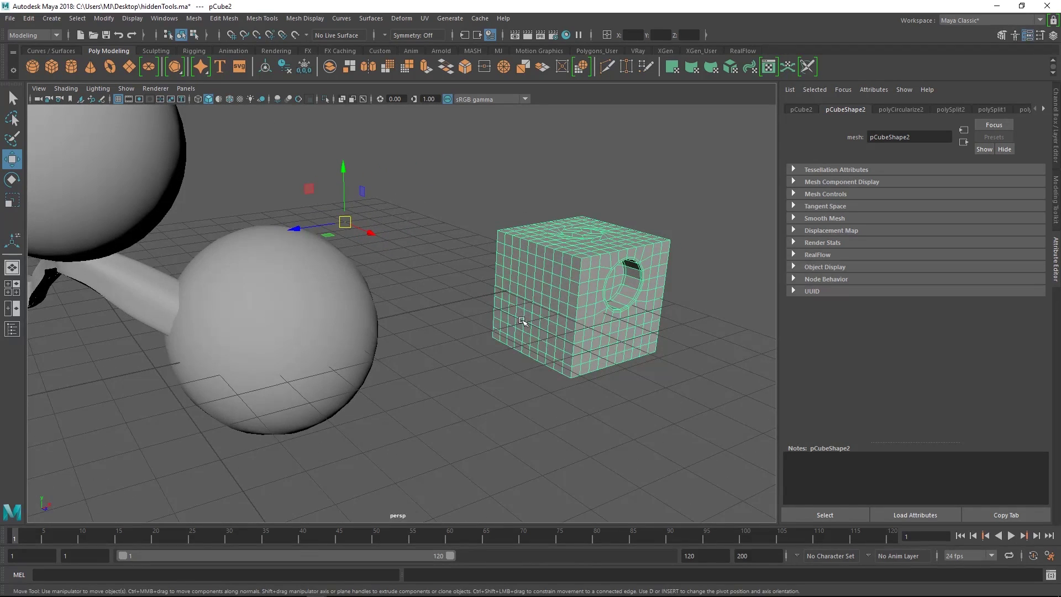
{"action": "key", "text": "d"}
{"action": "left_click", "coordinate": [539, 288]}
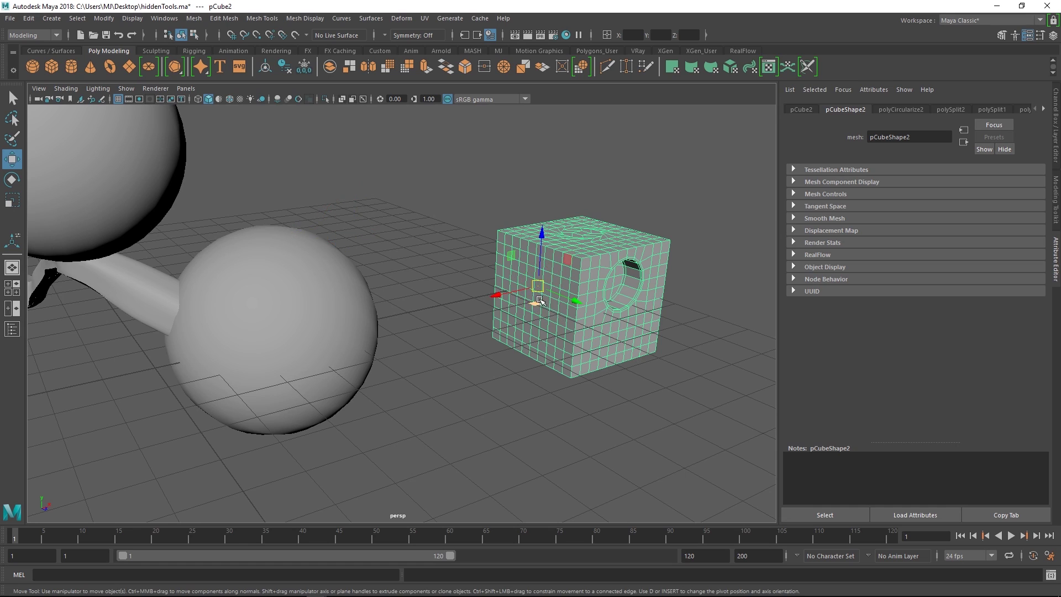
{"action": "left_click_drag", "start_coordinate": [540, 300], "coordinate": [592, 301], "text": "alt"}
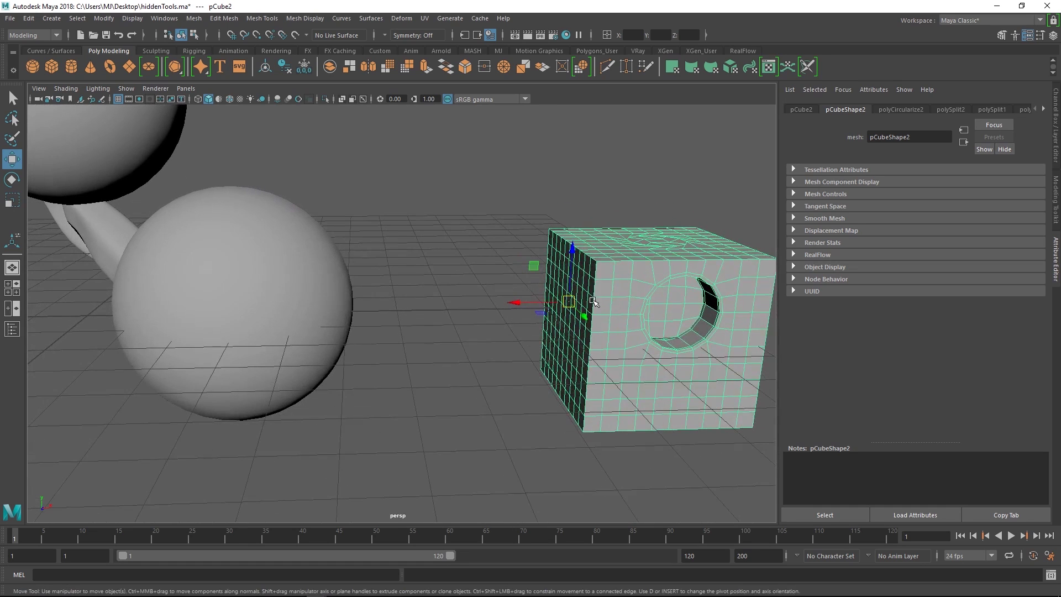
{"action": "left_click", "coordinate": [597, 261]}
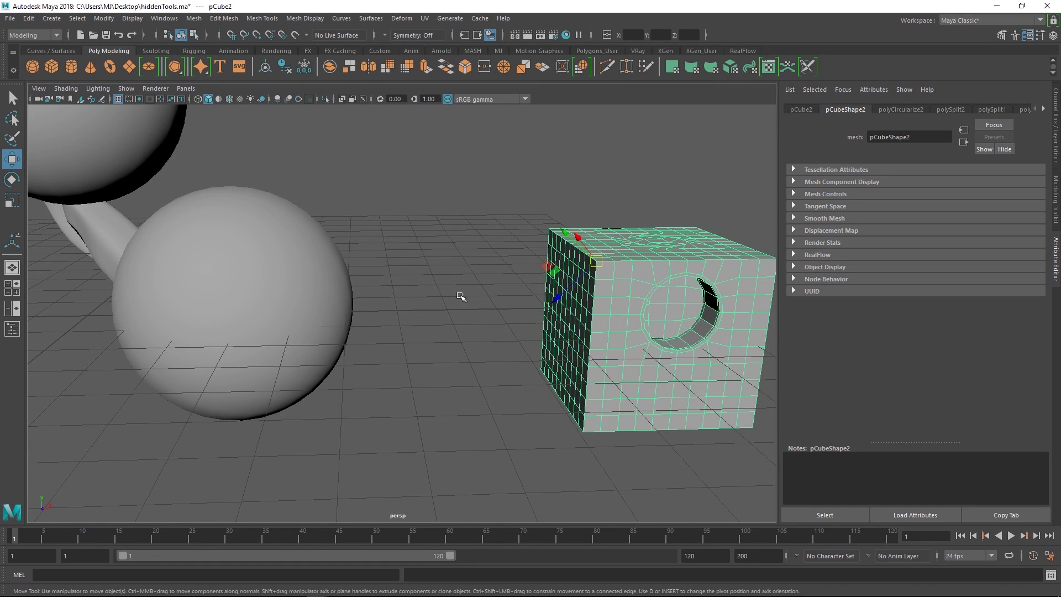
Turn on wireframe on shaded and snap the cube by its corner pivot to a vertex on the lower sphere.
{"action": "mouse_move", "coordinate": [462, 297]}
{"action": "left_mouse_down", "text": "alt"}
{"action": "mouse_move", "coordinate": [303, 205]}
{"action": "mouse_move", "coordinate": [525, 333]}
{"action": "mouse_move", "coordinate": [555, 346]}
{"action": "mouse_move", "coordinate": [569, 339]}
{"action": "left_mouse_up", "text": "alt"}
{"action": "left_click", "coordinate": [230, 101]}
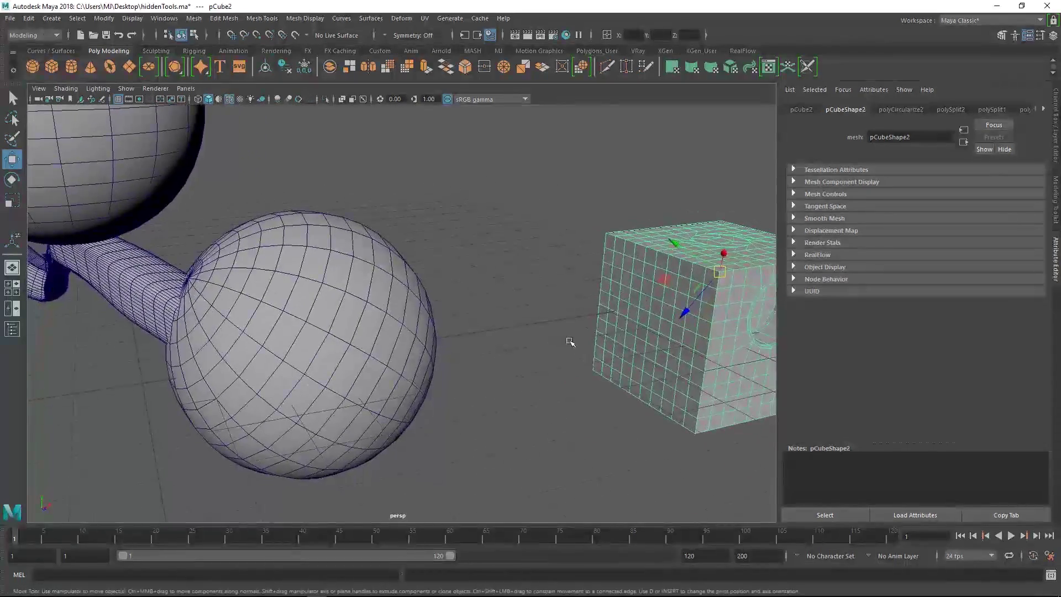
{"action": "key", "text": "v"}
{"action": "middle_click_drag", "start_coordinate": [387, 309], "coordinate": [385, 312]}
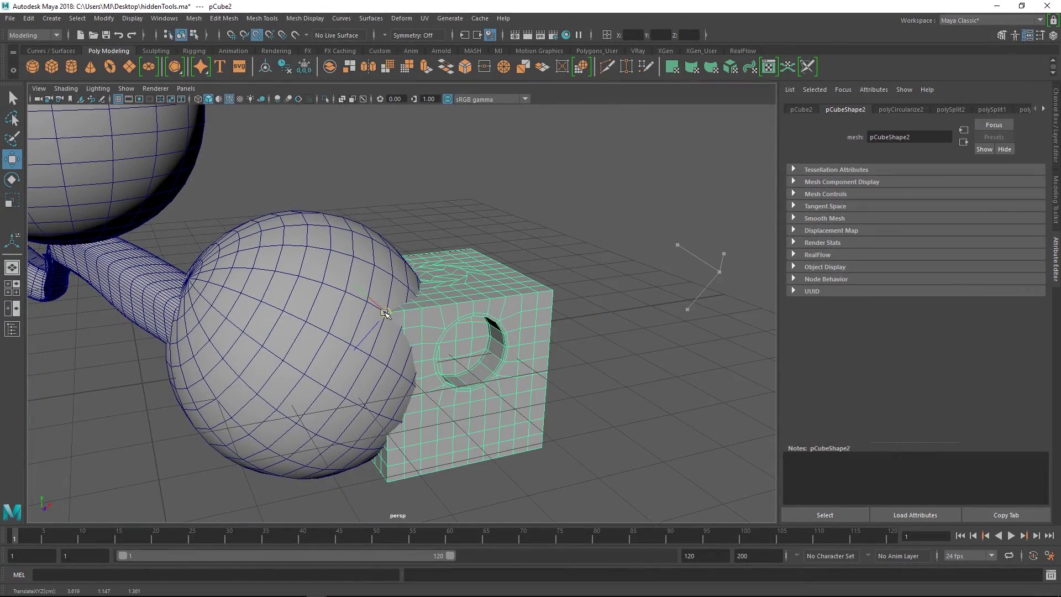
{"action": "left_click_drag", "start_coordinate": [385, 312], "coordinate": [245, 276], "text": "alt"}
Select the upper sphere and vertex-snap its pivot to a vertex on the sphere's surface.
{"action": "key", "text": "e"}
{"action": "middle_click_drag", "start_coordinate": [397, 203], "coordinate": [386, 284], "text": "alt"}
{"action": "left_click", "coordinate": [502, 261]}
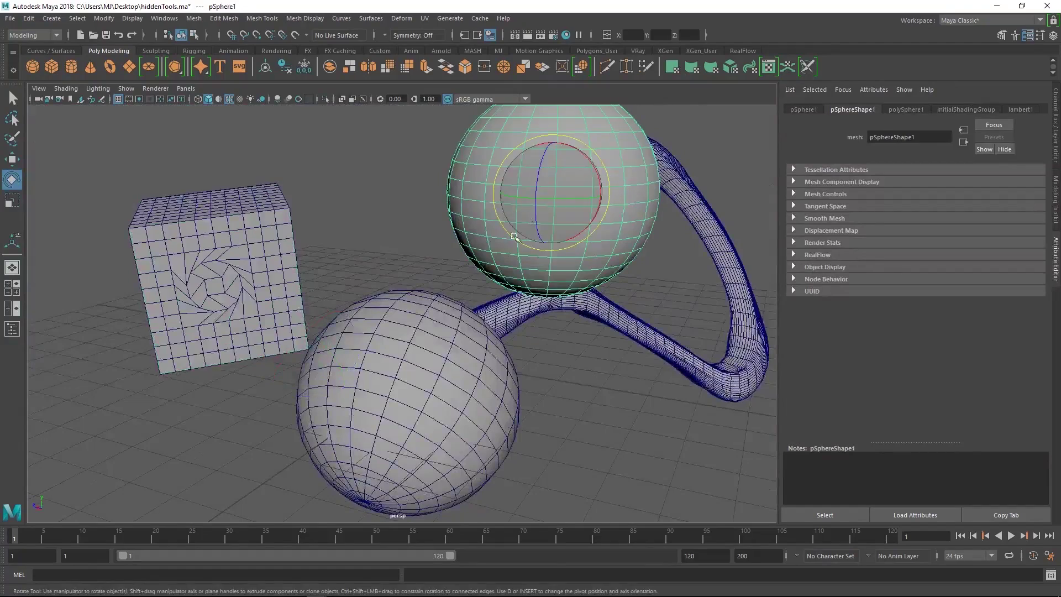
{"action": "middle_click_drag", "start_coordinate": [502, 261], "coordinate": [471, 287], "text": "alt"}
{"action": "key", "text": "d"}
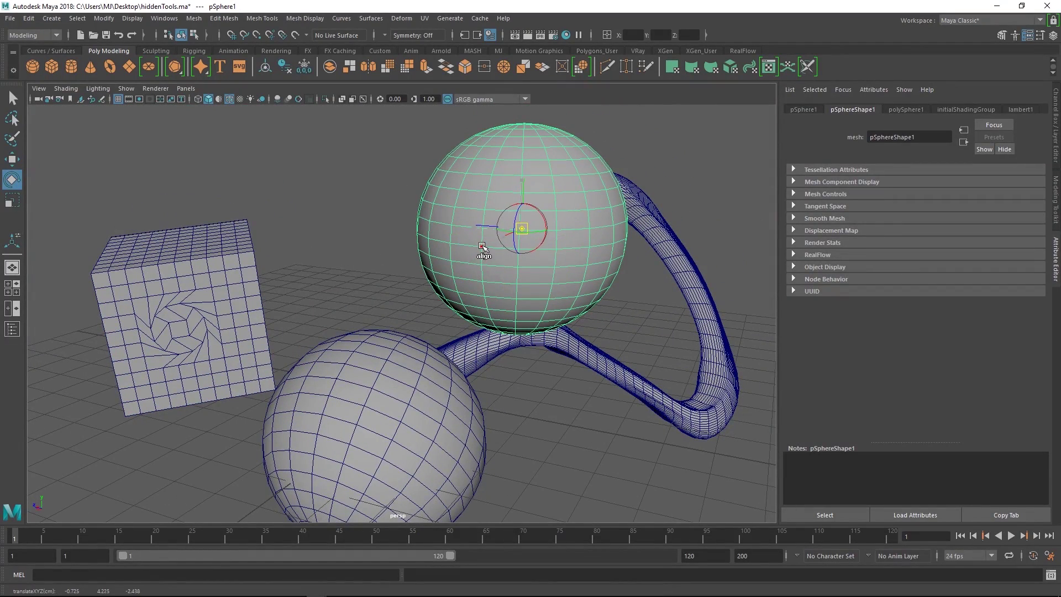
{"action": "key", "text": "v"}
{"action": "middle_click_drag", "start_coordinate": [495, 258], "coordinate": [482, 252]}
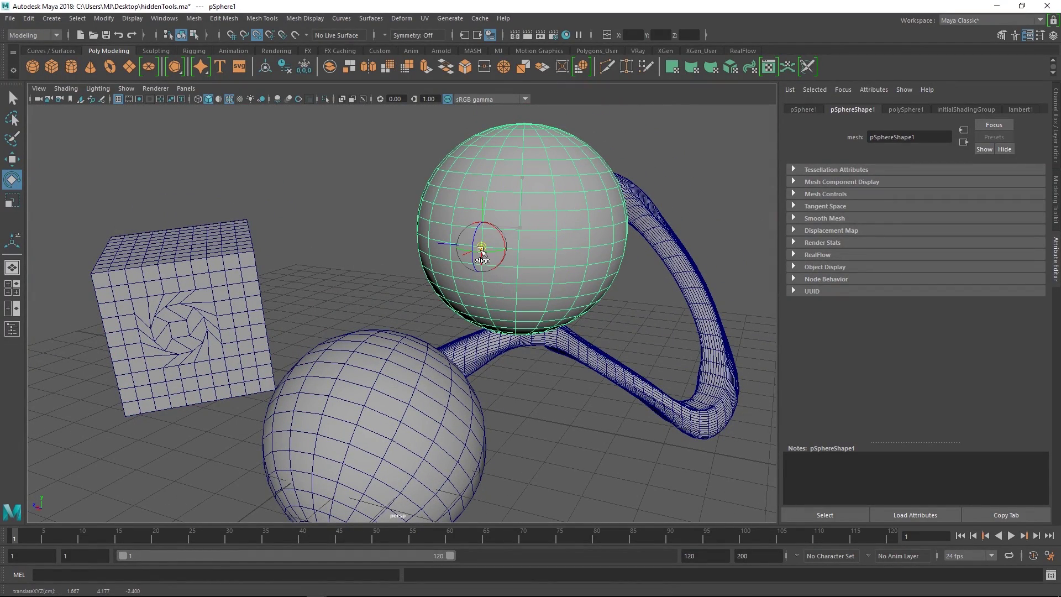
Snap the upper sphere by its surface pivot to a vertex on the lower sphere.
{"action": "left_click_drag", "start_coordinate": [488, 298], "coordinate": [500, 326], "text": "alt"}
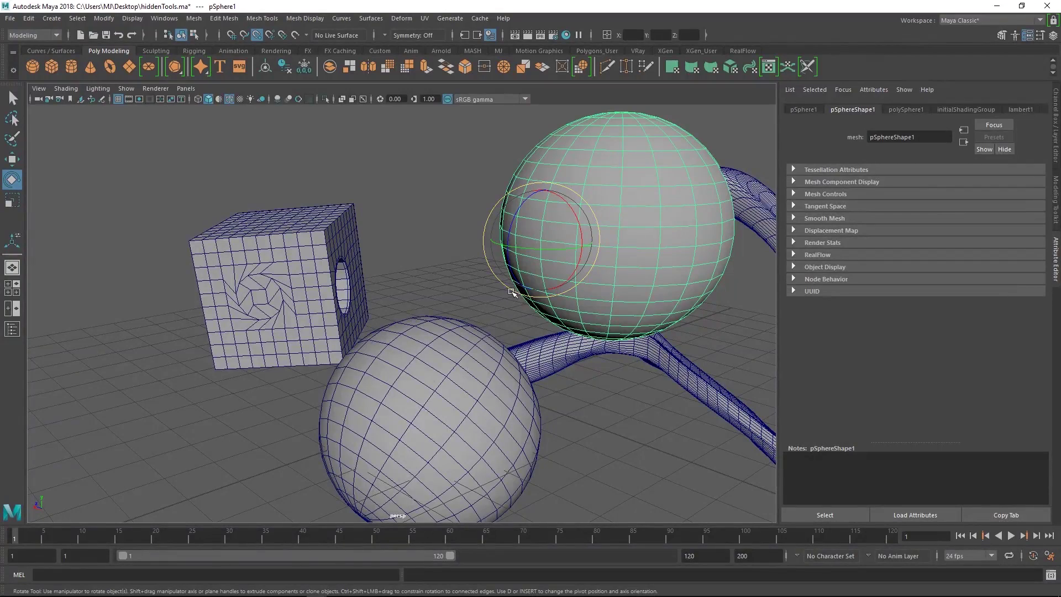
{"action": "key", "text": "w"}
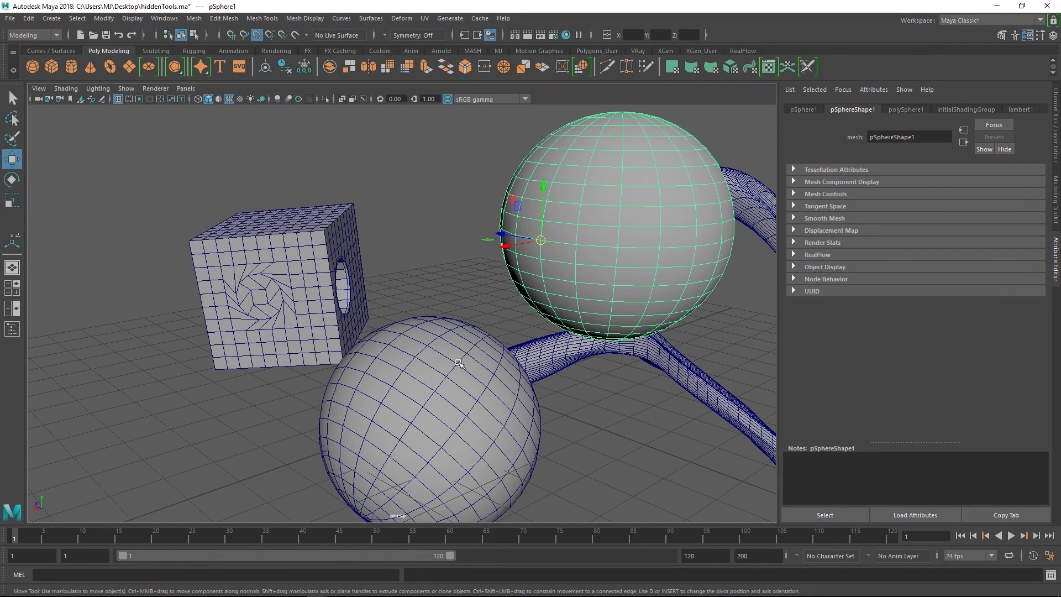
{"action": "middle_click", "coordinate": [459, 363]}
{"action": "left_click_drag", "start_coordinate": [463, 362], "coordinate": [483, 331], "text": "alt"}
{"action": "right_click_drag", "start_coordinate": [482, 332], "coordinate": [490, 359], "text": "alt"}
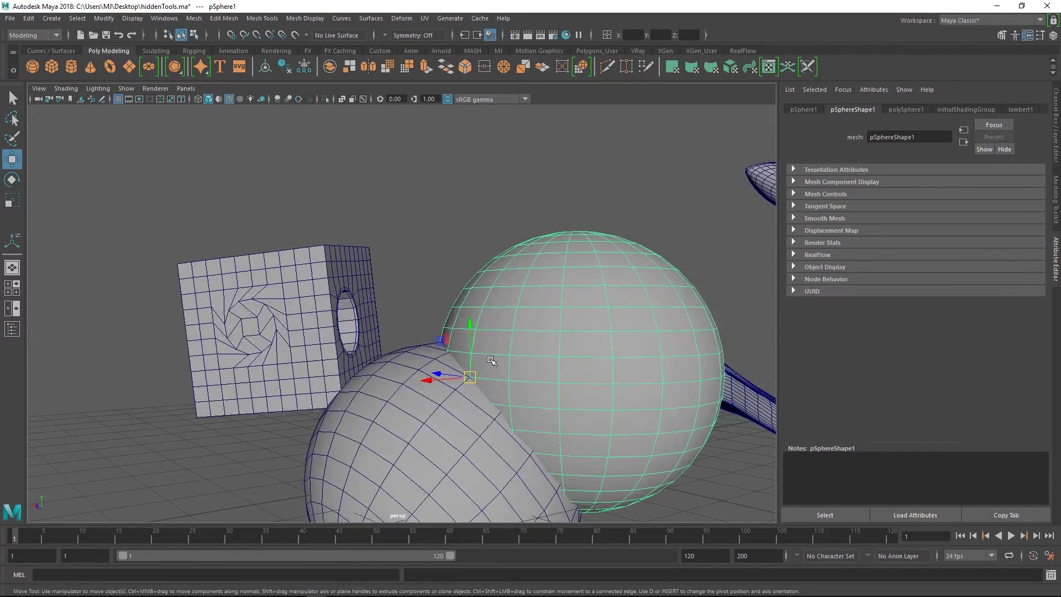
Rotate the snapped sphere around its contact point with the lower sphere and deselect it.
{"action": "key", "text": "e"}
{"action": "left_click_drag", "start_coordinate": [467, 353], "coordinate": [572, 395]}
{"action": "right_click_drag", "start_coordinate": [572, 395], "coordinate": [525, 338], "text": "alt"}
{"action": "left_click", "coordinate": [563, 350]}
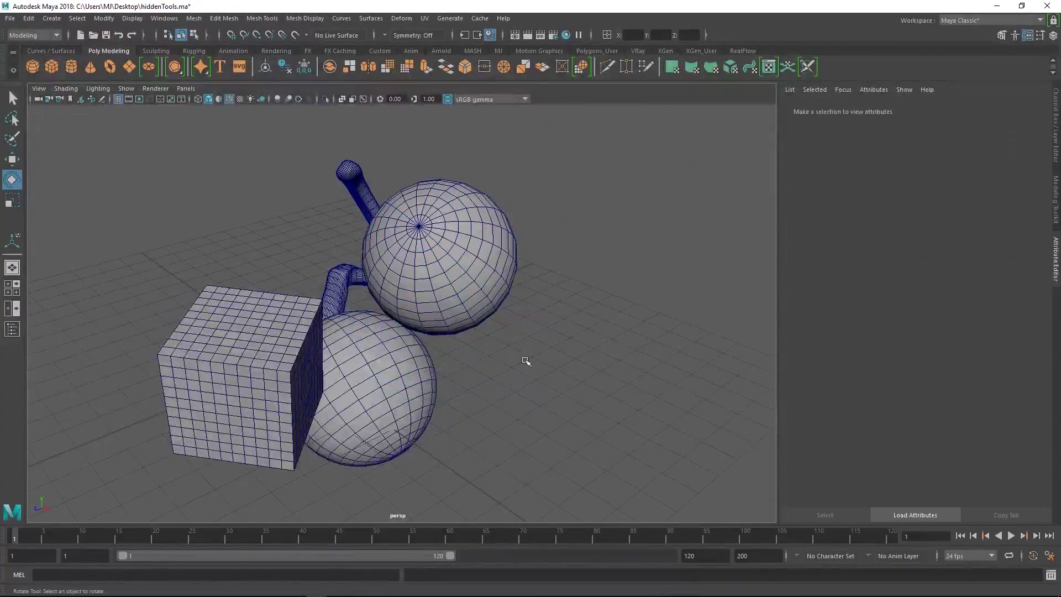
Select four vertices around one upper corner of the cube's hole-free side and apply Average Vertices.
{"action": "left_click_drag", "start_coordinate": [526, 360], "coordinate": [478, 271], "text": "alt"}
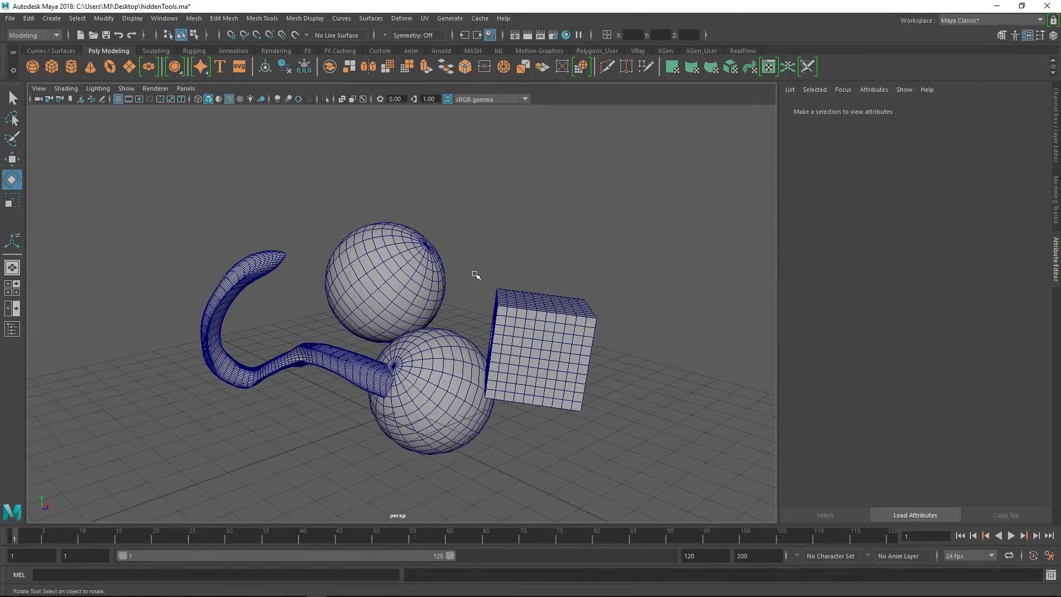
{"action": "middle_click_drag", "start_coordinate": [494, 305], "coordinate": [442, 274], "text": "alt"}
{"action": "right_click_drag", "start_coordinate": [442, 274], "coordinate": [494, 249], "text": "alt"}
{"action": "mouse_move", "coordinate": [494, 248]}
{"action": "left_mouse_down", "text": "alt"}
{"action": "mouse_move", "coordinate": [437, 239]}
{"action": "mouse_move", "coordinate": [494, 234]}
{"action": "left_mouse_up", "text": "alt"}
{"action": "middle_click_drag", "start_coordinate": [561, 303], "coordinate": [453, 306], "text": "alt"}
{"action": "right_click_drag", "start_coordinate": [453, 306], "coordinate": [471, 325], "text": "alt"}
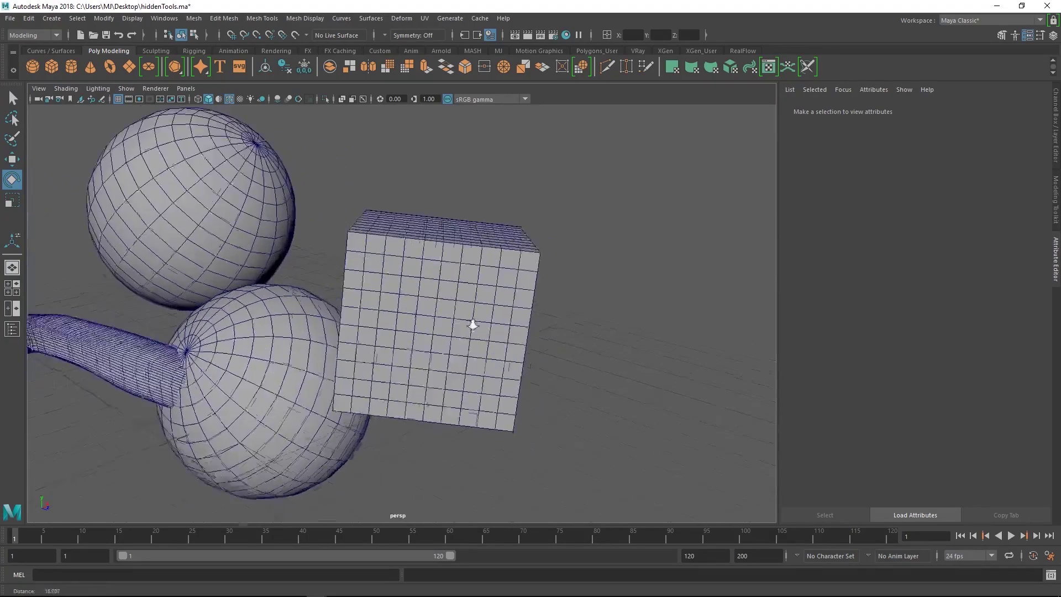
{"action": "left_click_drag", "start_coordinate": [471, 324], "coordinate": [429, 322], "text": "alt"}
{"action": "mouse_move", "coordinate": [428, 321]}
{"action": "right_mouse_down", "text": "alt"}
{"action": "mouse_move", "coordinate": [493, 317]}
{"action": "mouse_move", "coordinate": [425, 333]}
{"action": "right_mouse_up", "text": "alt"}
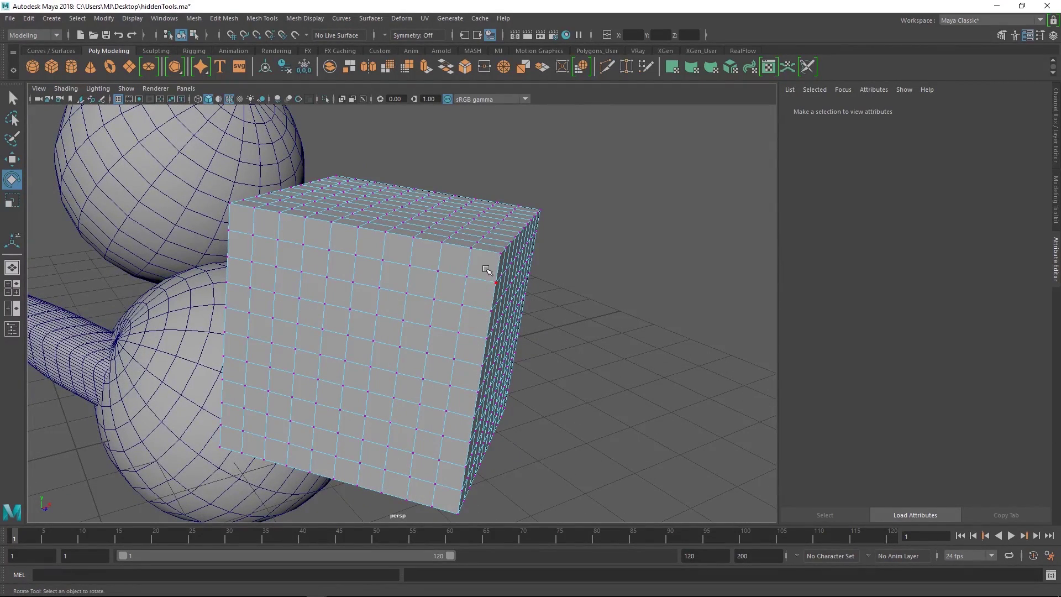
{"action": "left_click", "coordinate": [494, 255]}
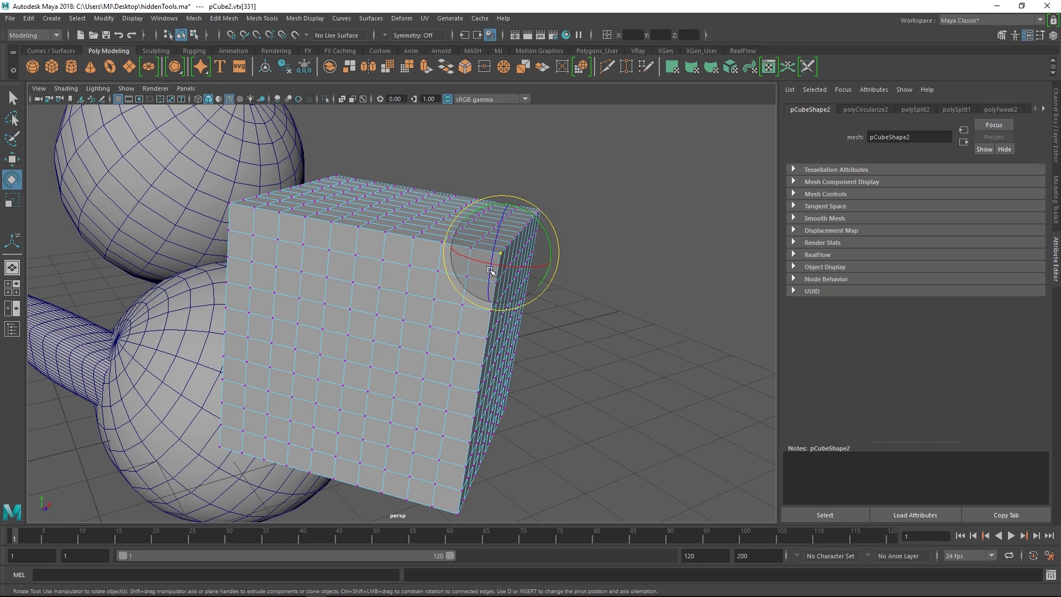
{"action": "left_click_drag", "start_coordinate": [458, 323], "coordinate": [440, 331], "text": "alt"}
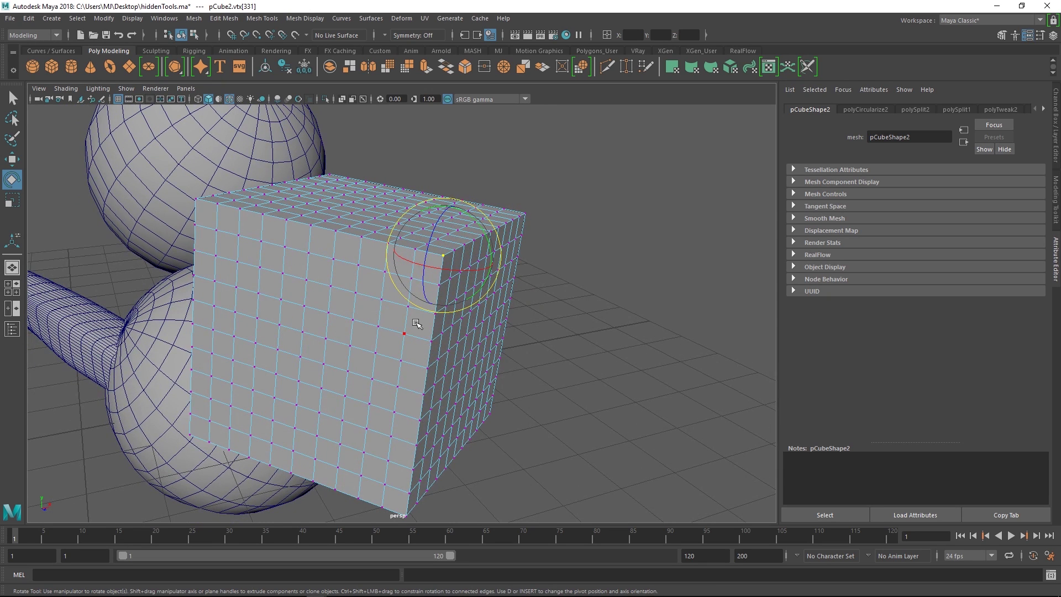
{"action": "left_click", "coordinate": [432, 339], "text": "shift"}
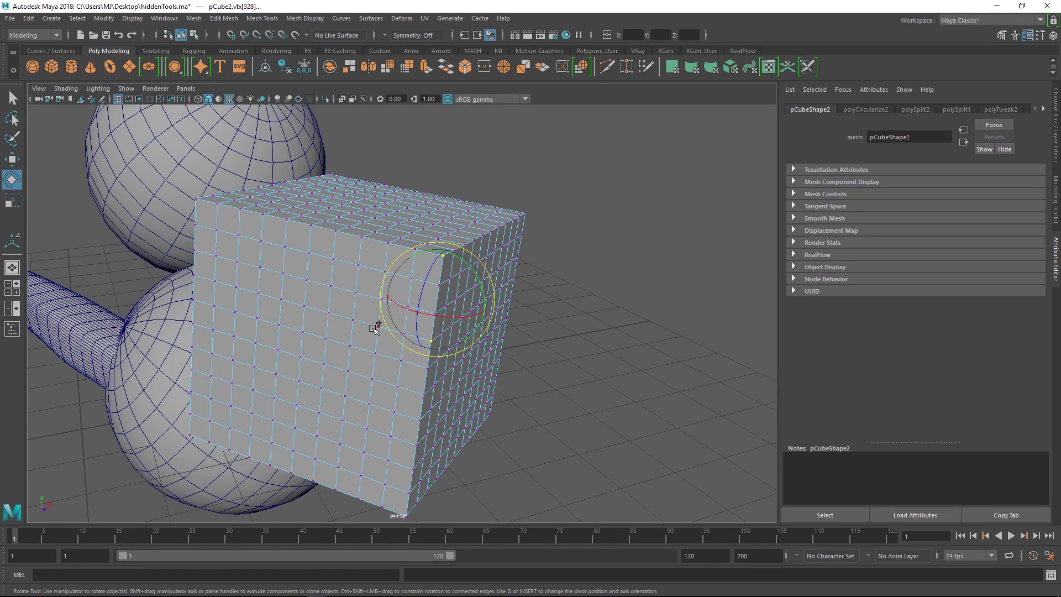
{"action": "left_click_drag", "start_coordinate": [506, 296], "coordinate": [517, 286], "text": "alt"}
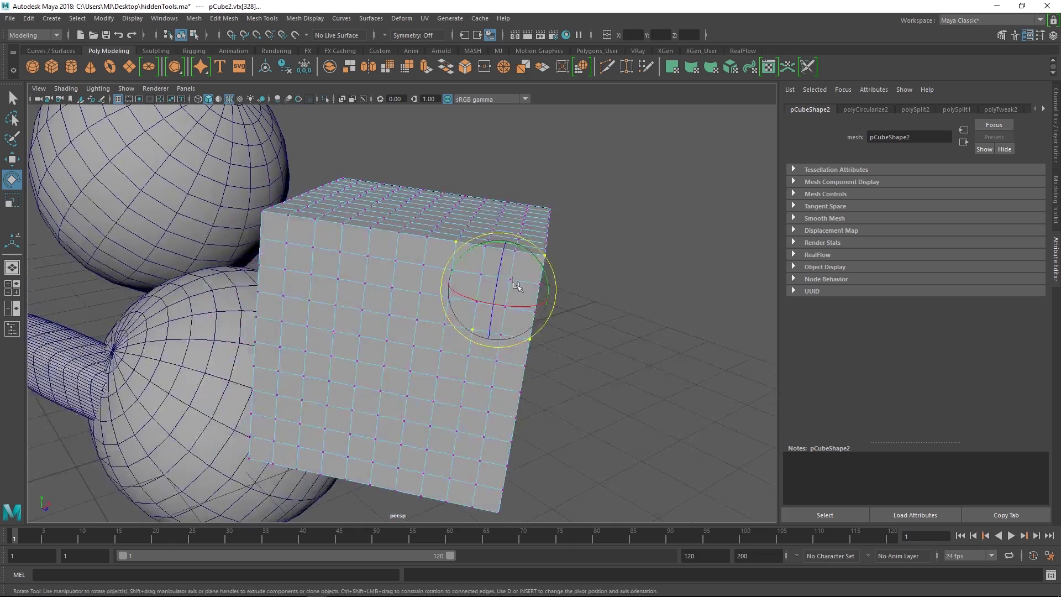
{"action": "right_click_drag", "start_coordinate": [407, 338], "coordinate": [453, 326], "text": "shift"}
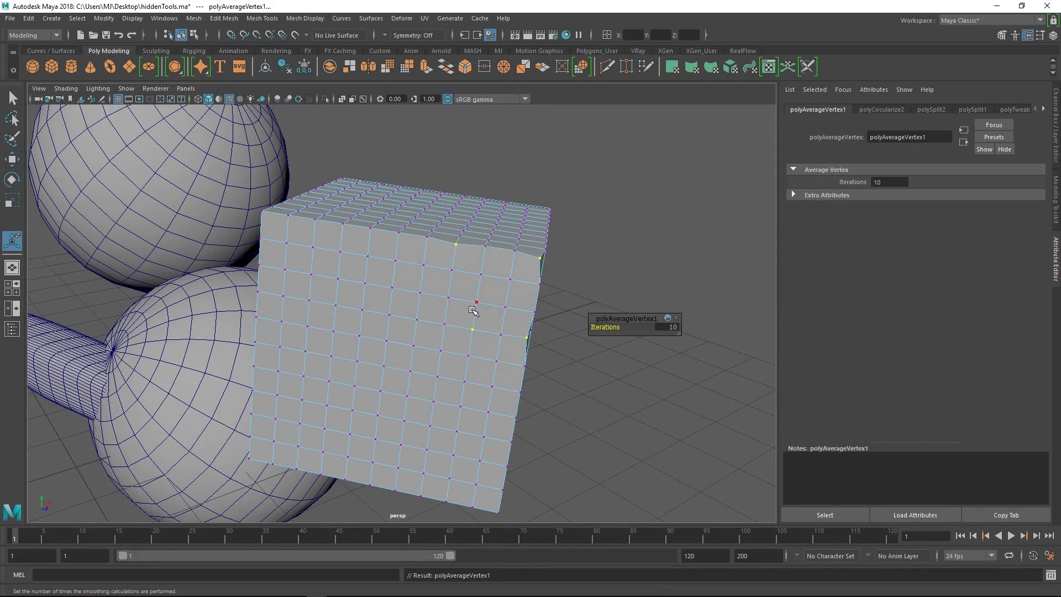
Repeat Average Vertices twice on the four selected corner vertices.
{"action": "left_click_drag", "start_coordinate": [473, 307], "coordinate": [507, 338], "text": "alt"}
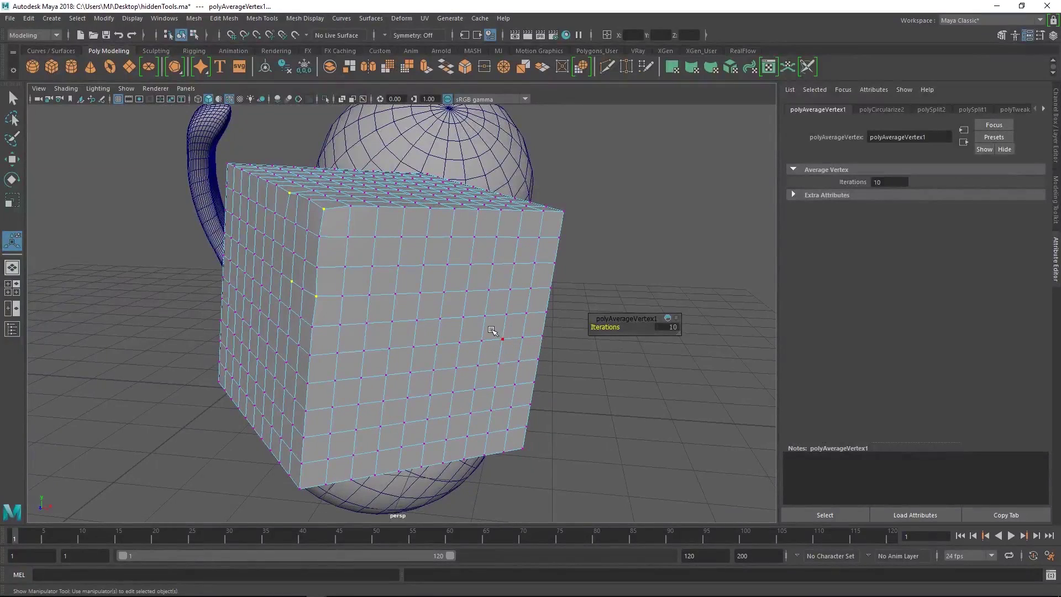
{"action": "key", "text": "g"}
{"action": "key", "text": "g"}
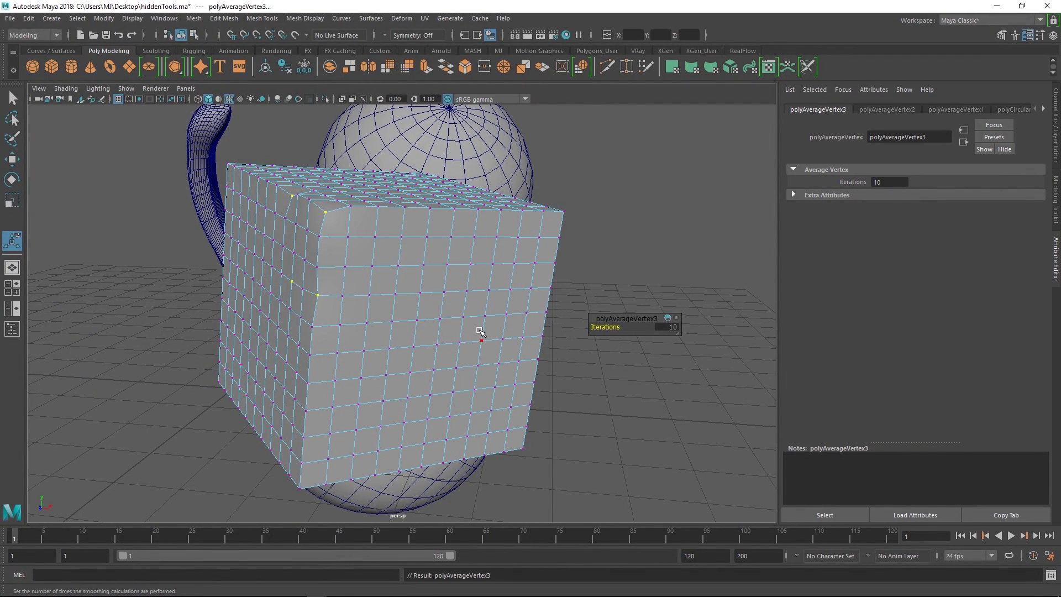
Apply Average Vertices repeatedly to the opposite upper corner vertex and to its neighbouring vertex on the upper edge.
{"action": "left_click", "coordinate": [561, 215]}
{"action": "key", "text": "g"}
{"action": "key", "text": "g"}
{"action": "key", "text": "g"}
{"action": "key", "text": "g"}
{"action": "left_click", "coordinate": [538, 218]}
{"action": "key", "text": "g"}
{"action": "key", "text": "g"}
{"action": "key", "text": "g"}
{"action": "key", "text": "g"}
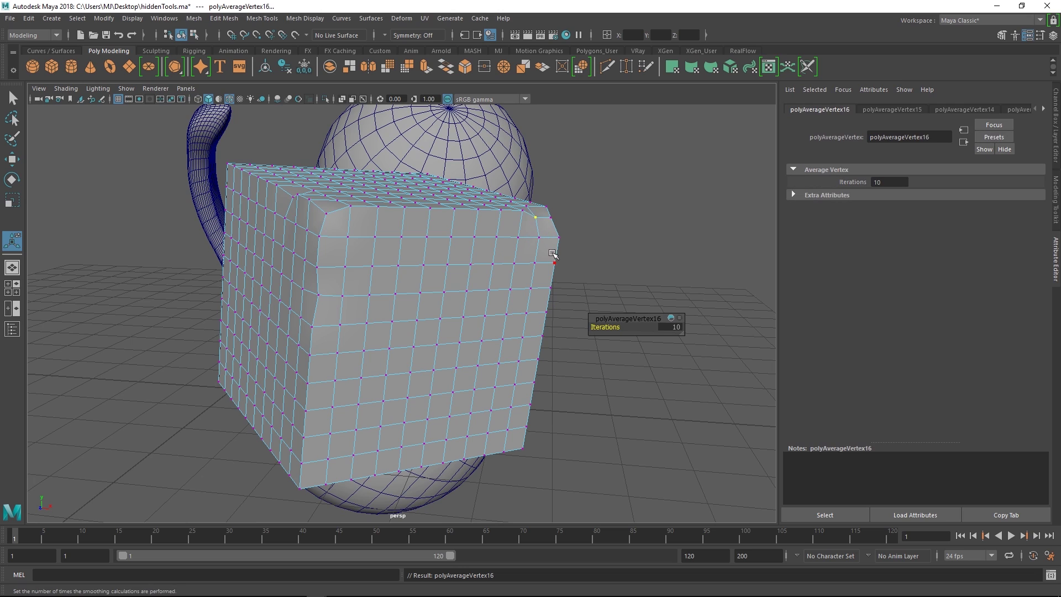
Average a vertex partway down the same vertical edge repeatedly, return to object selection, and view the cube from the hole side.
{"action": "left_click", "coordinate": [547, 262]}
{"action": "key", "text": "g"}
{"action": "key", "text": "g"}
{"action": "key", "text": "g"}
{"action": "key", "text": "g"}
{"action": "key", "text": "g"}
{"action": "key", "text": "g"}
{"action": "key", "text": "g"}
{"action": "key", "text": "g"}
{"action": "key", "text": "g"}
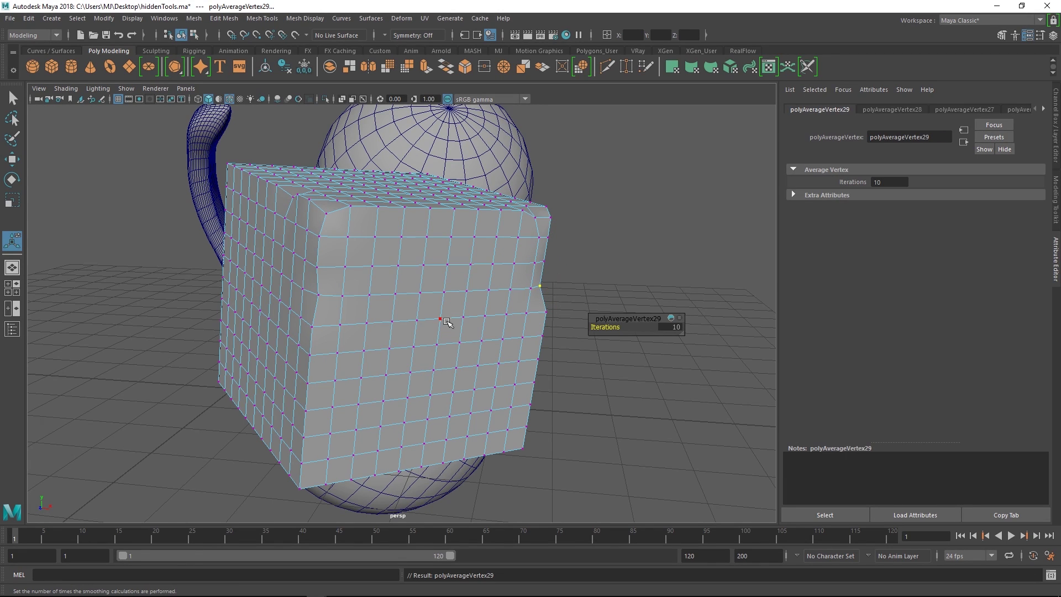
{"action": "key", "text": "g"}
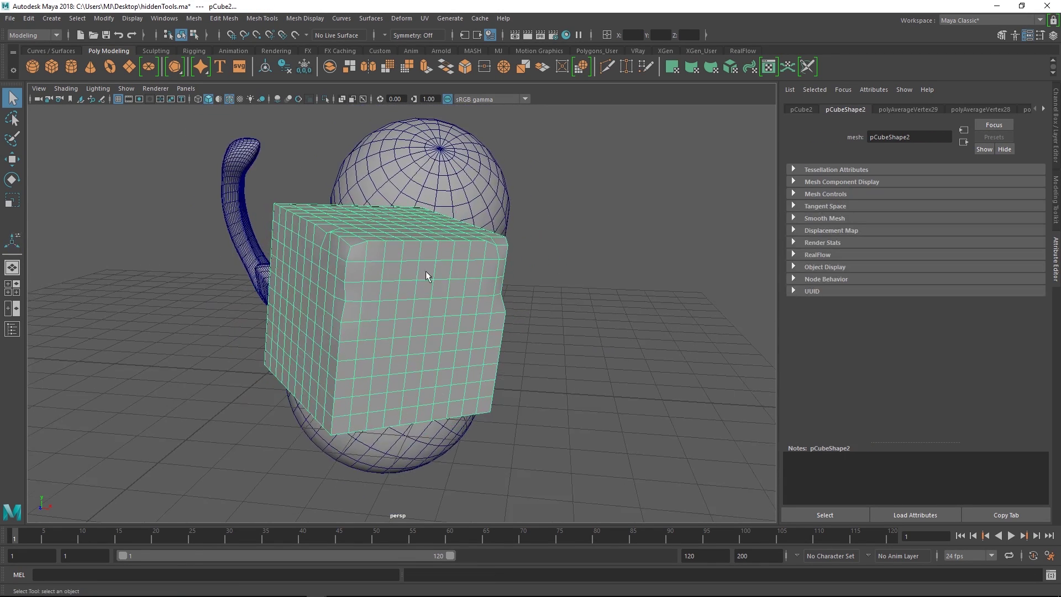
{"action": "left_click_drag", "start_coordinate": [426, 275], "coordinate": [507, 375], "text": "alt"}
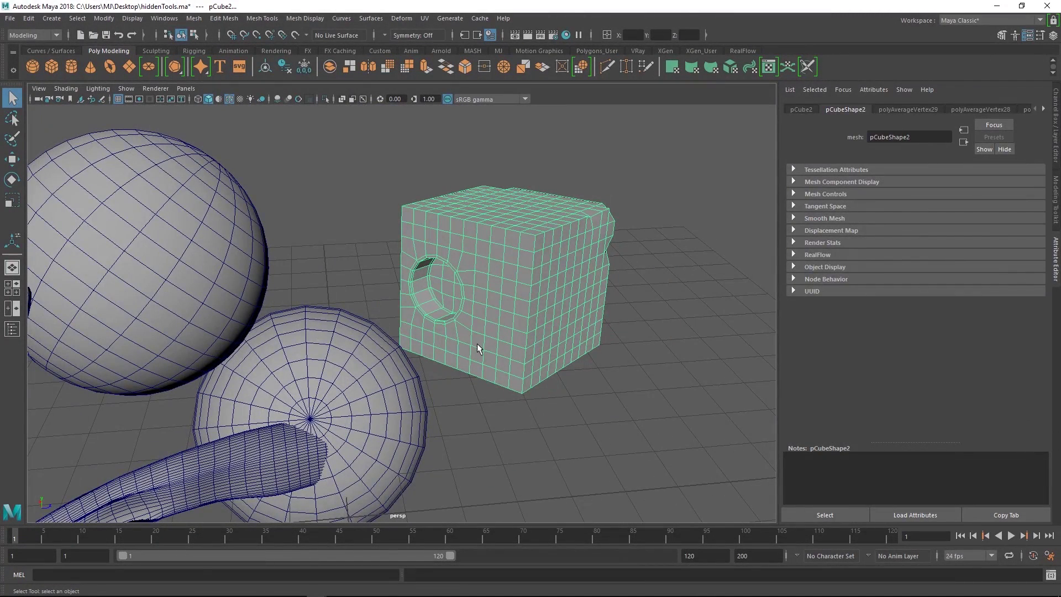